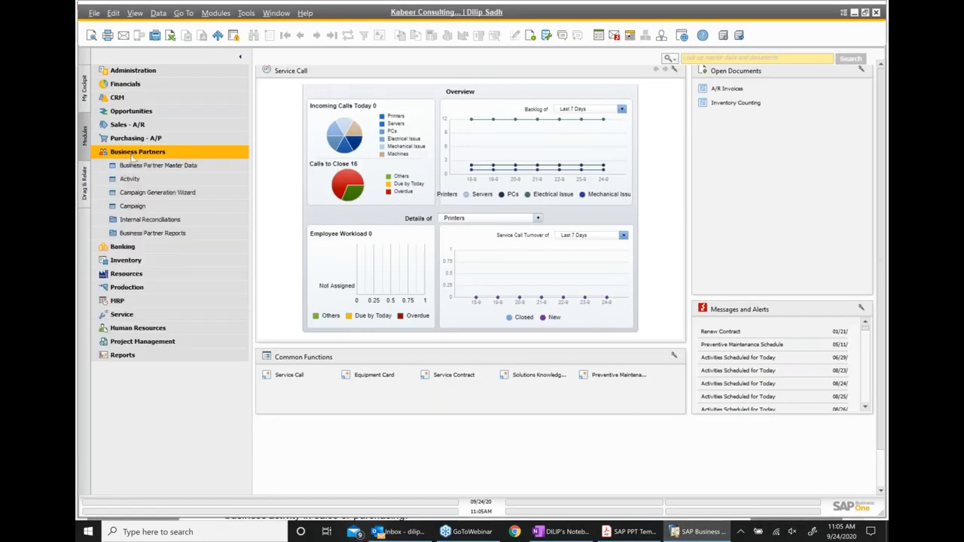
Open Business Partner Master Data, list all business partners with the * wildcard and load the Microchips record
click(155, 167)
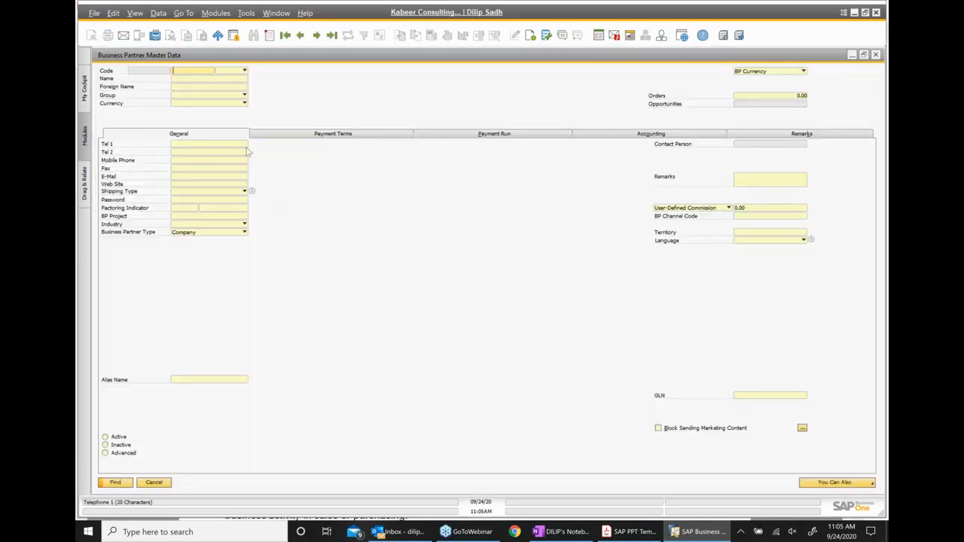
text(*)
key(Return)
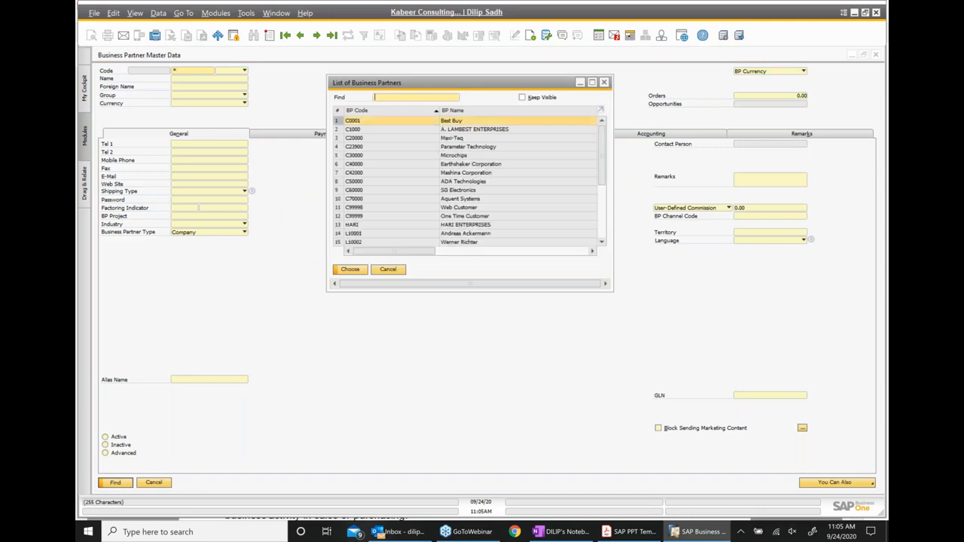
click(456, 156)
double_click(456, 158)
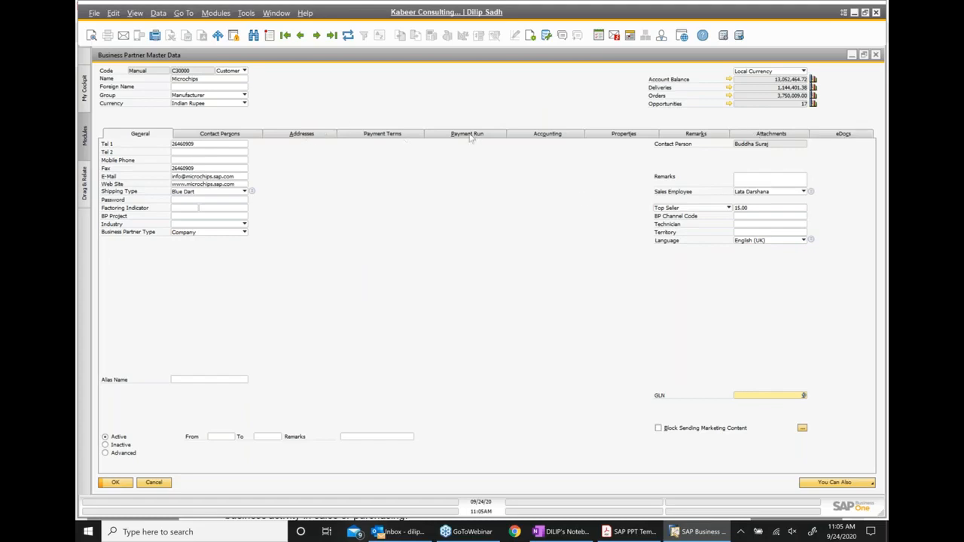
Review the customer's available payment terms options and the setup definition behind the Net-60 term
click(394, 136)
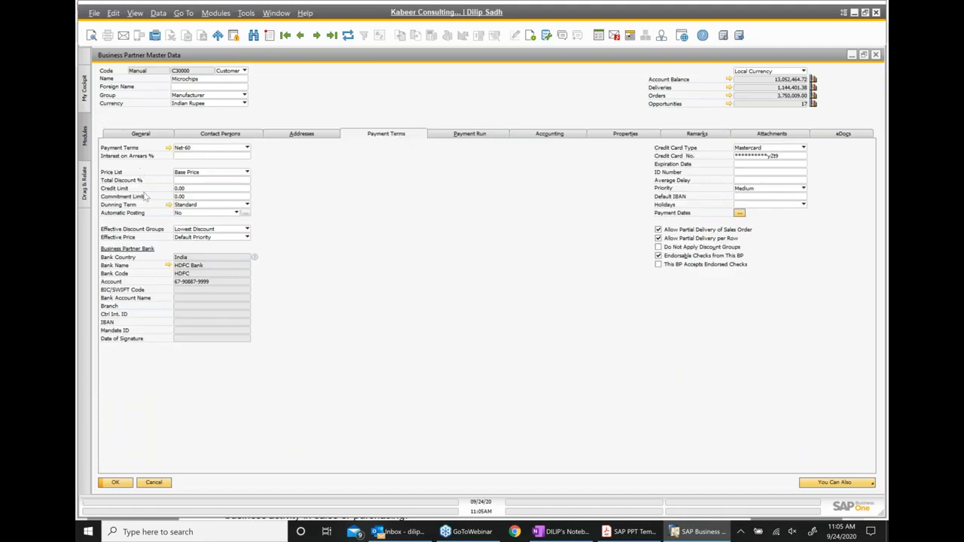
click(246, 149)
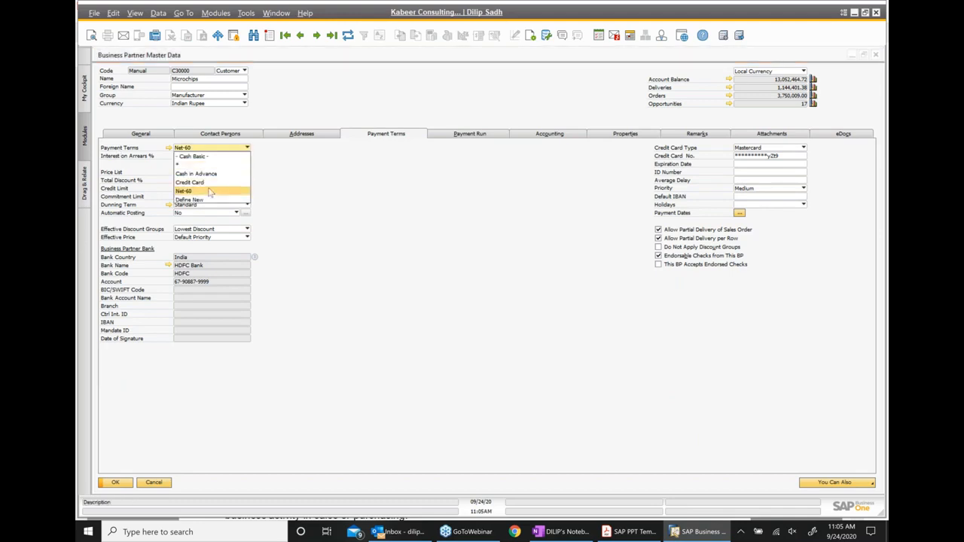
click(381, 201)
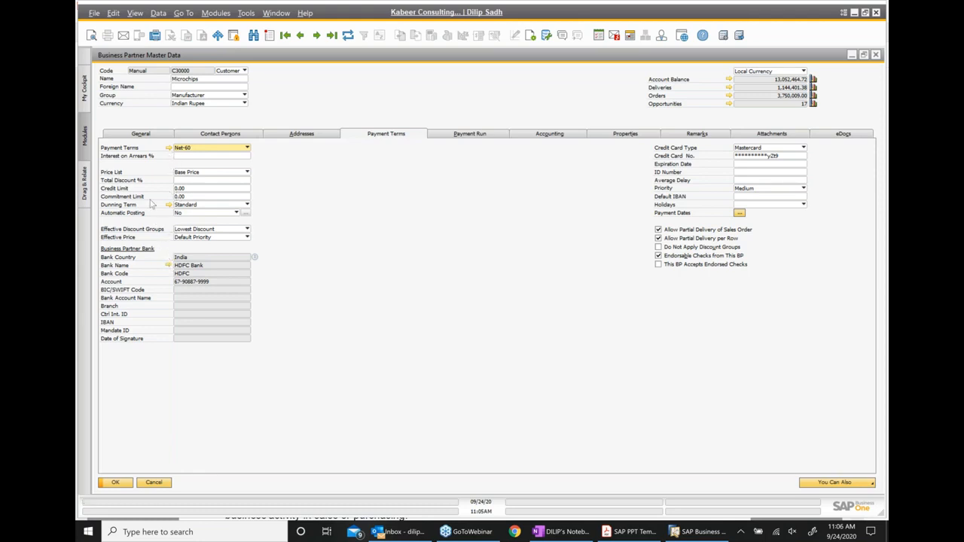
click(168, 148)
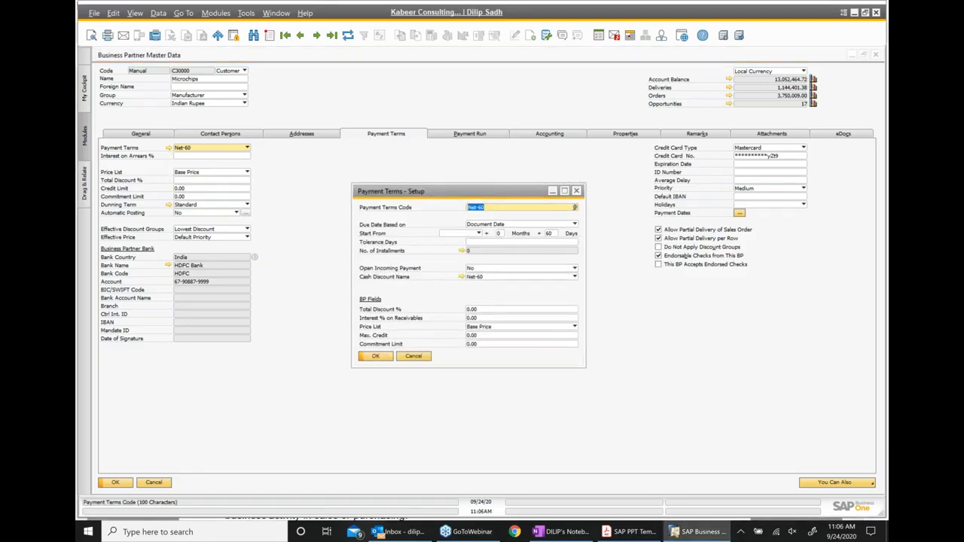
click(577, 191)
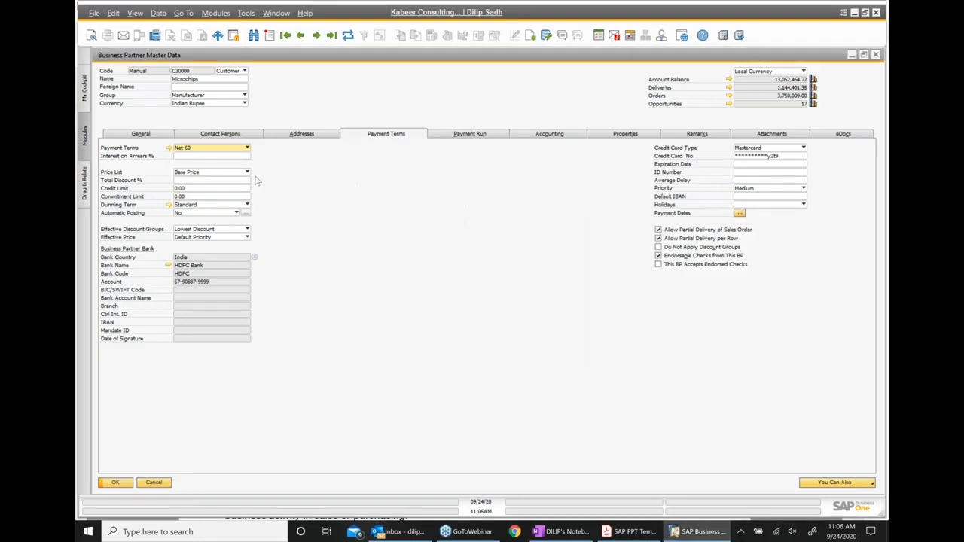
click(247, 147)
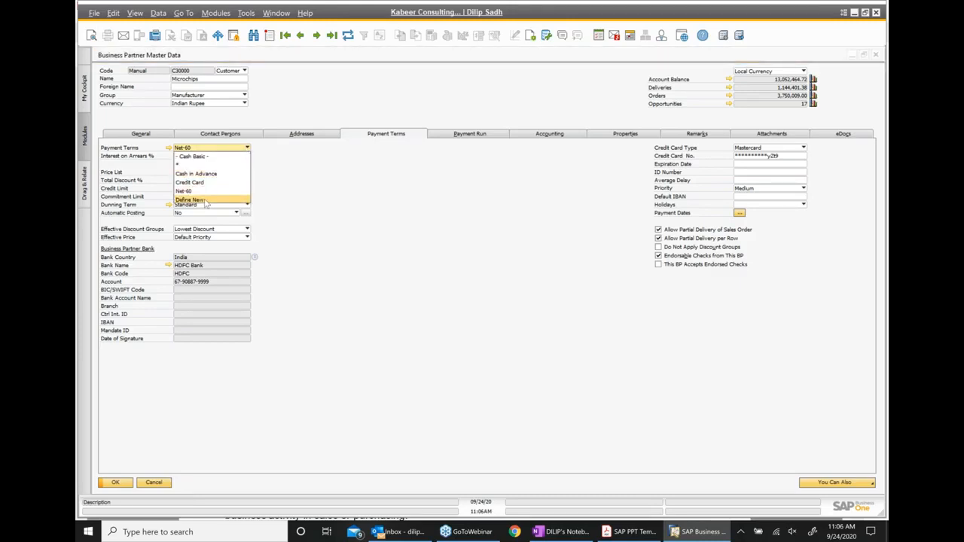
click(372, 220)
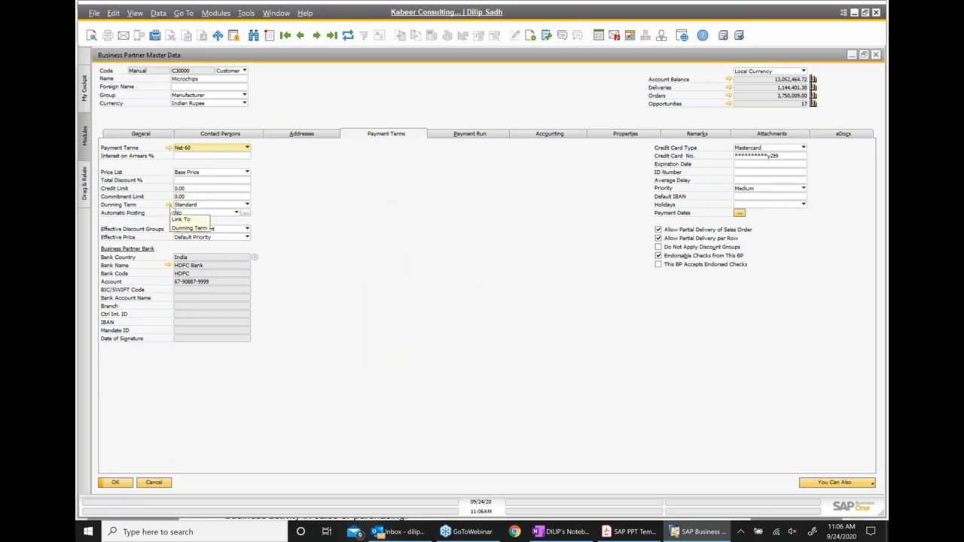
Inspect the setup of the Standard dunning term and the bank setup behind the customer's house bank
click(170, 205)
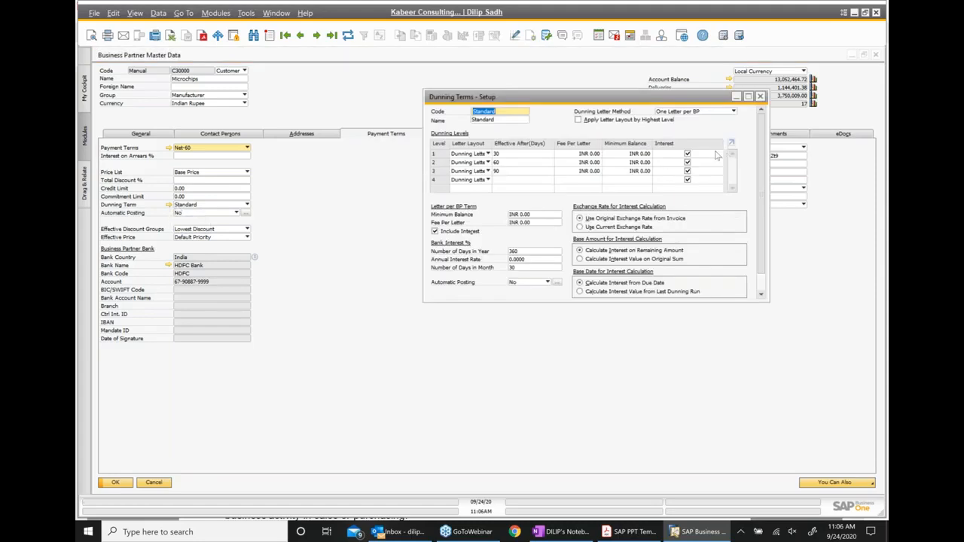
click(760, 96)
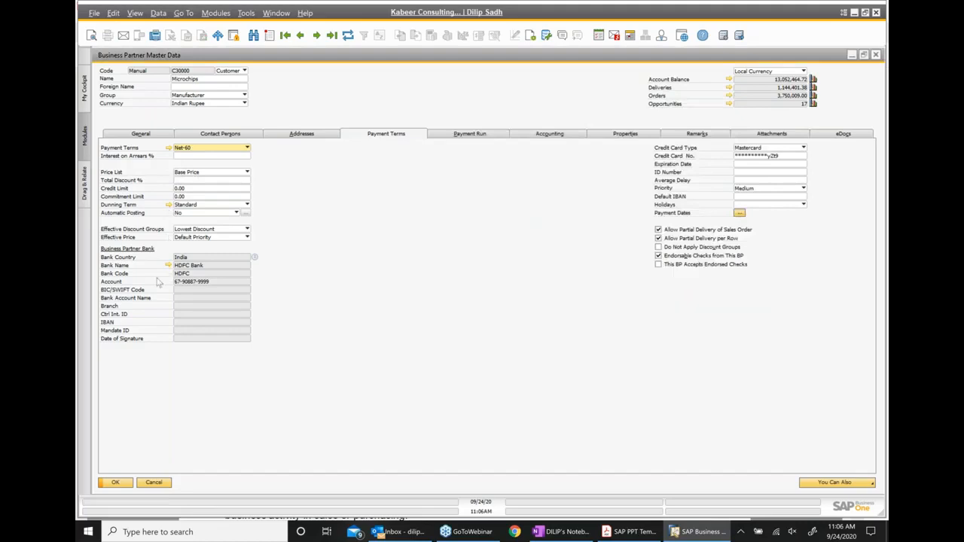
click(470, 134)
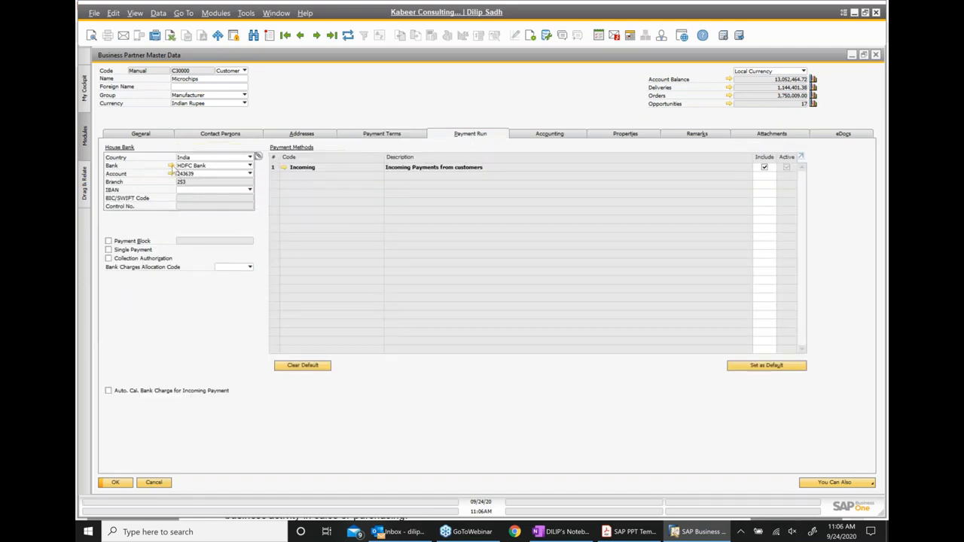
click(171, 166)
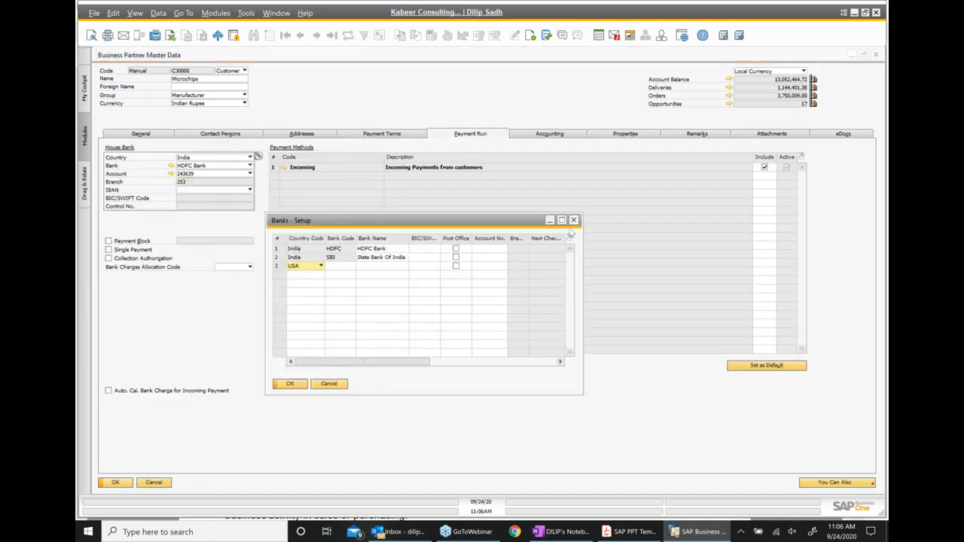
click(565, 146)
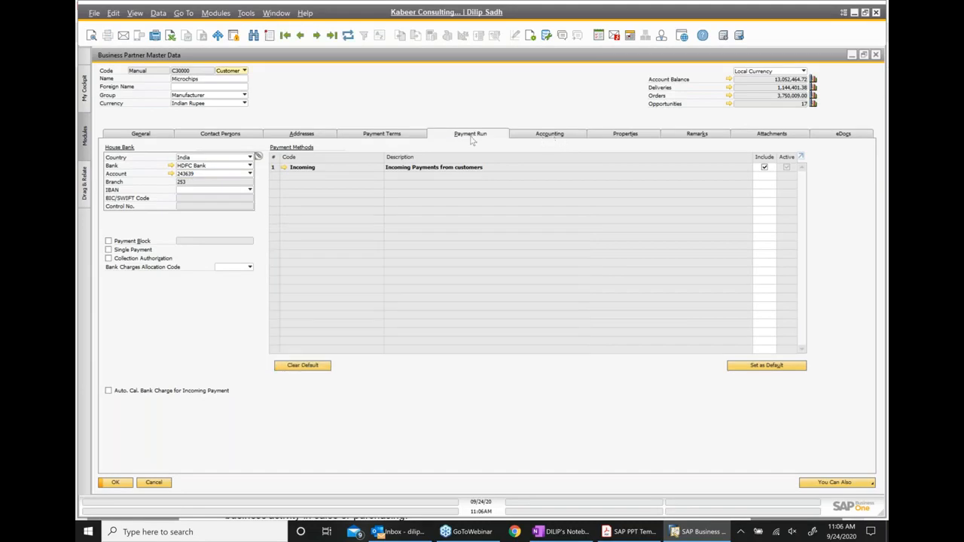
Review the customer's accounting and general data, and close the Business Partner Master Data record
click(549, 136)
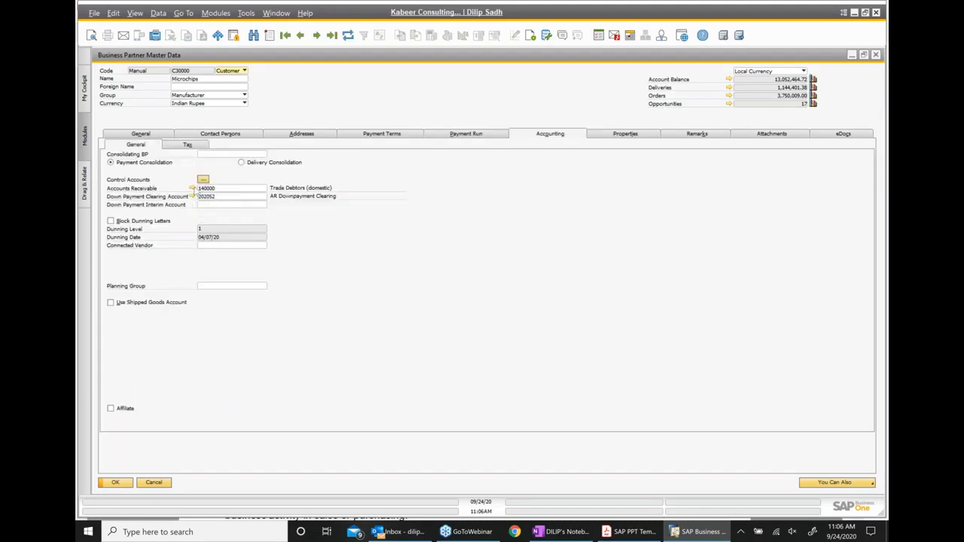
click(151, 136)
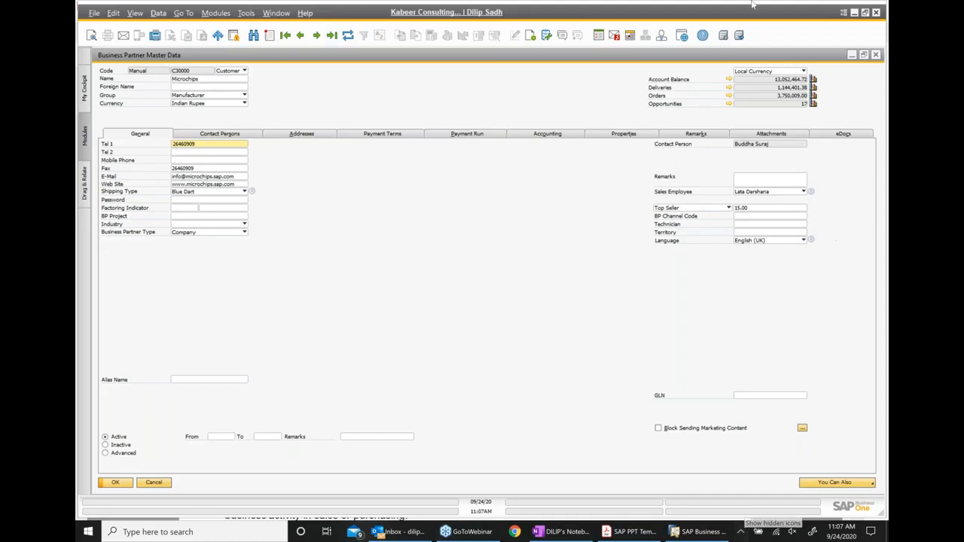
click(876, 54)
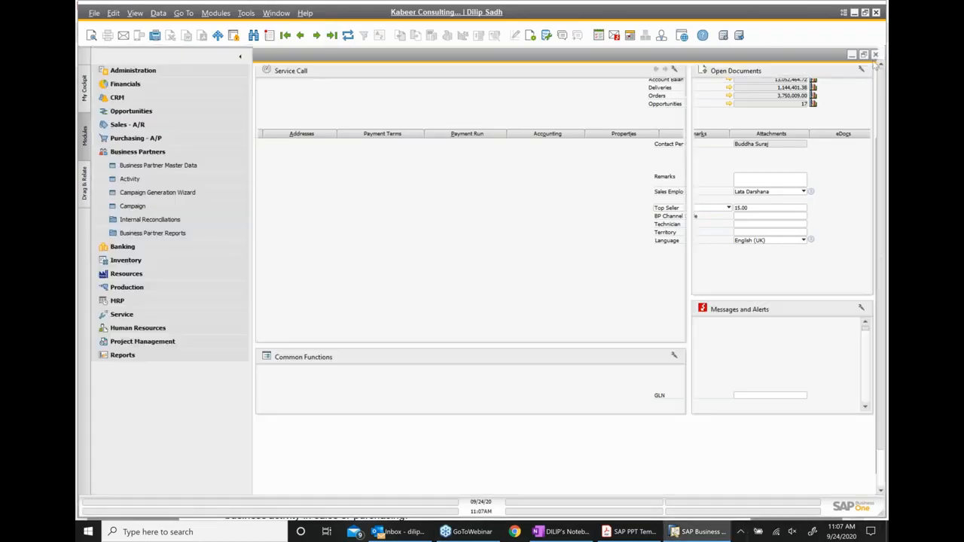
Switch to OneNote and append ": Set up Data e.g. Payment term , Bank info etc." to the Configuration data line
click(629, 532)
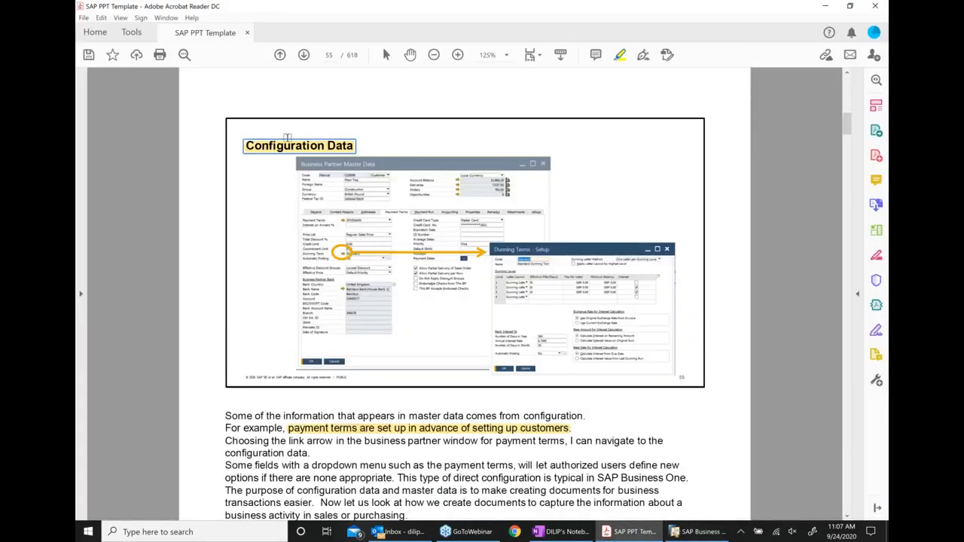
click(677, 529)
click(572, 532)
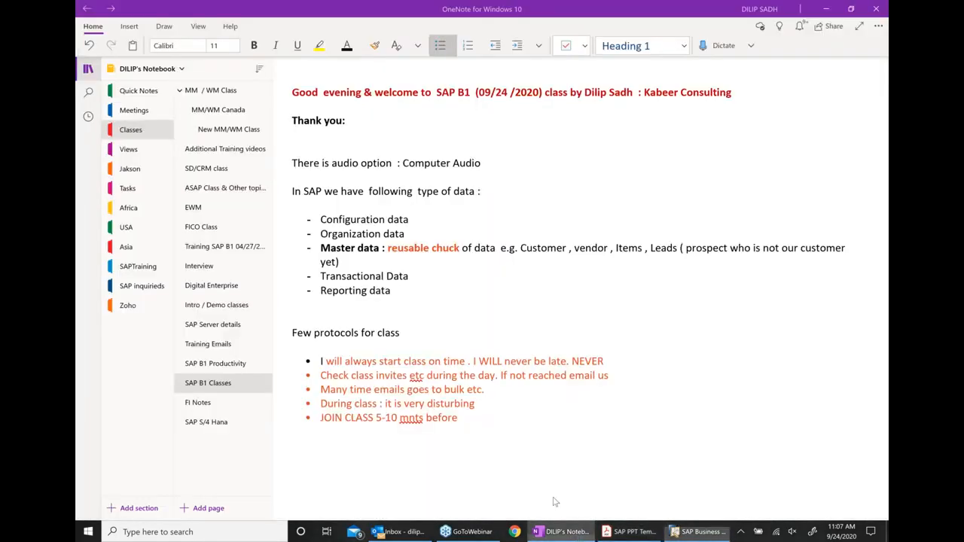
click(456, 221)
text(: Set)
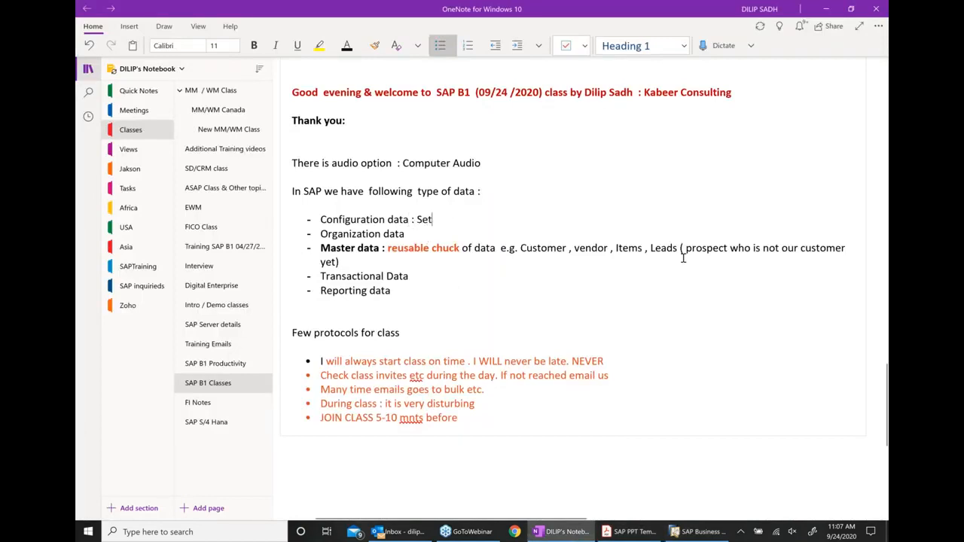
text( up Data)
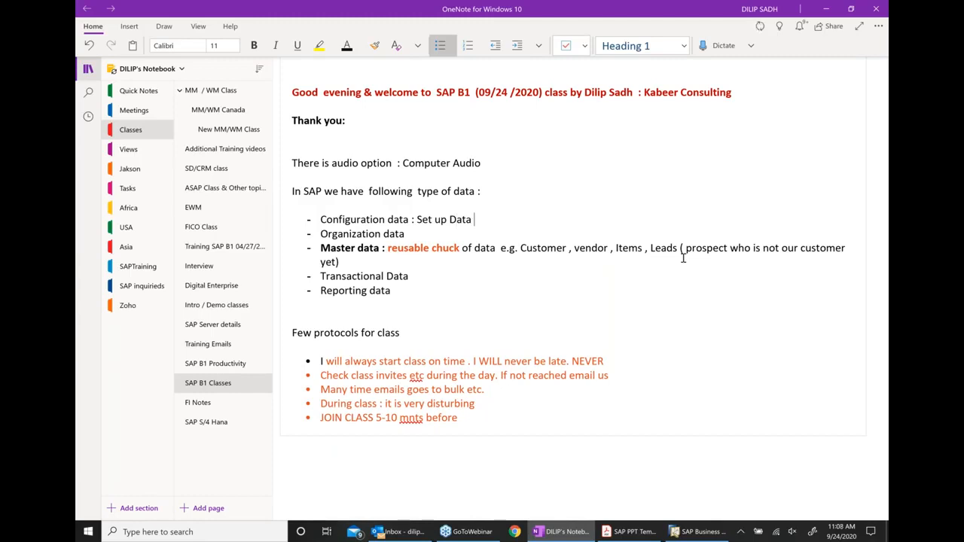
text(  e.g. Payment term)
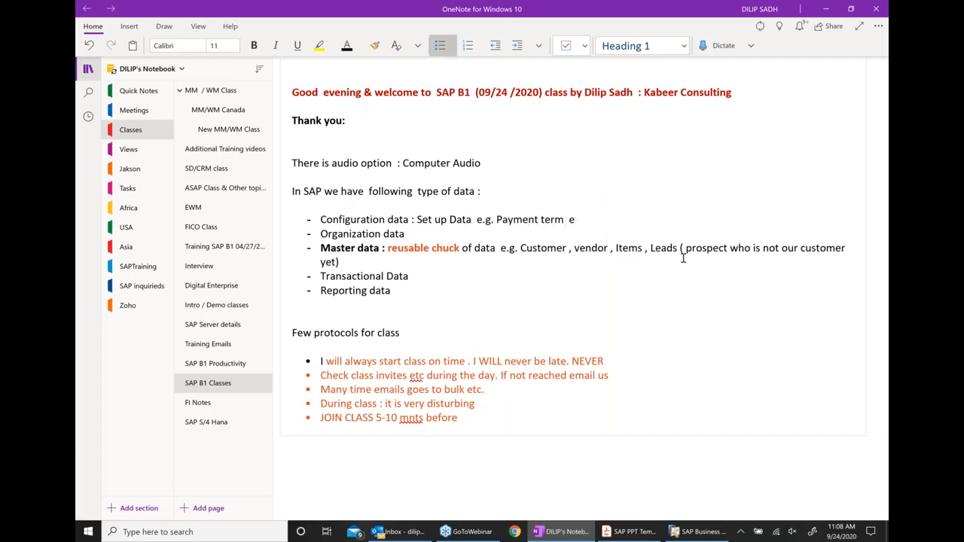
text(  , Bank in)
key(BackSpace)
text(fo etc.)
Check the Business Partner Master Data window in SAP Business One, close it, and bring up the Configuration Data page in Acrobat Reader
click(700, 532)
click(155, 165)
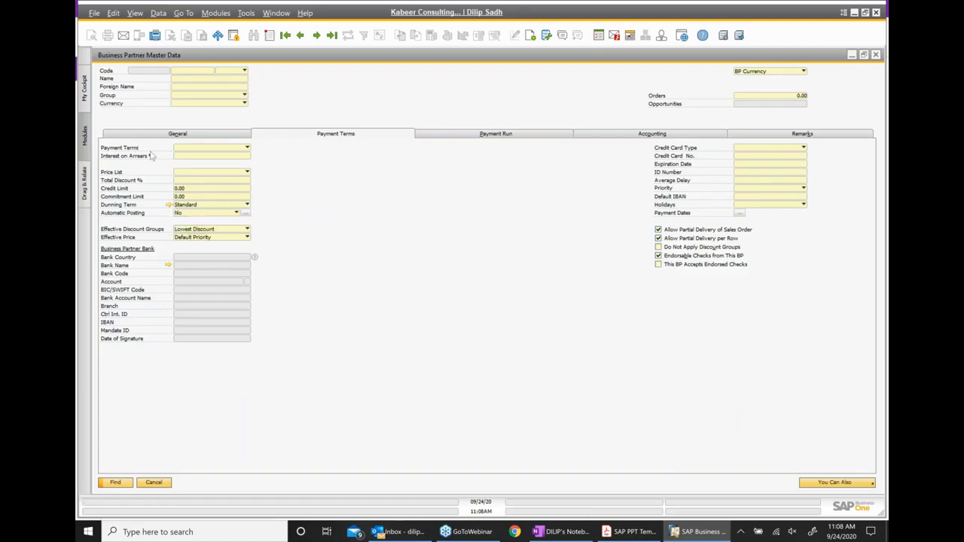
click(878, 57)
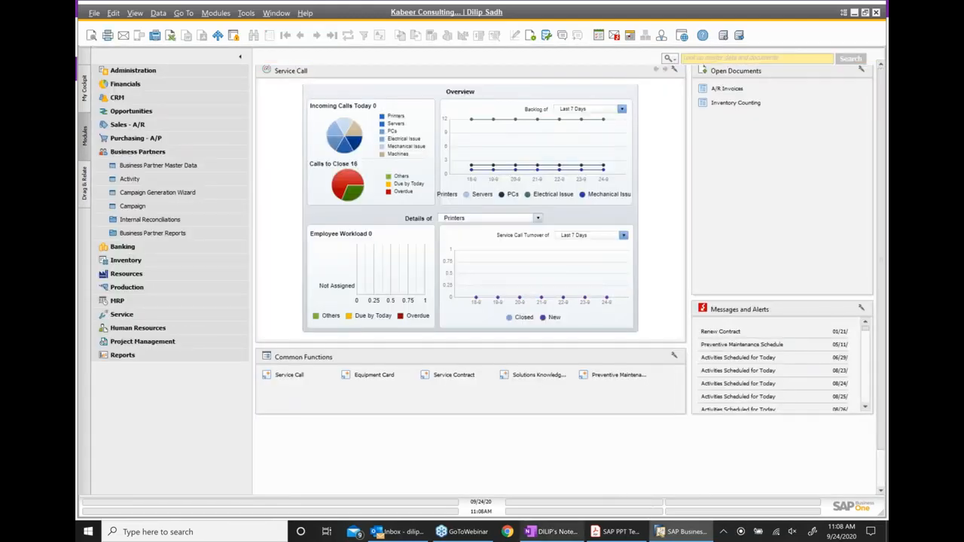
click(616, 532)
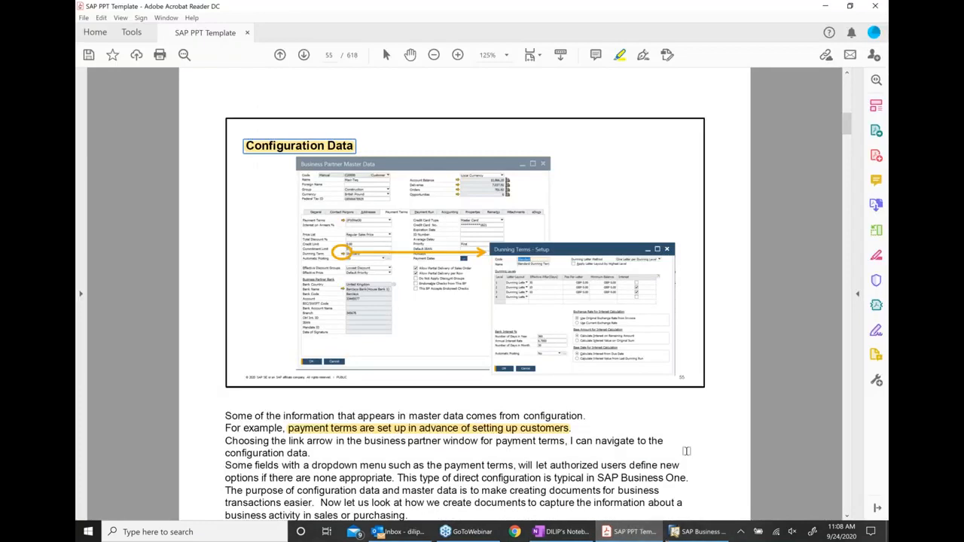
mouse_move(703, 534)
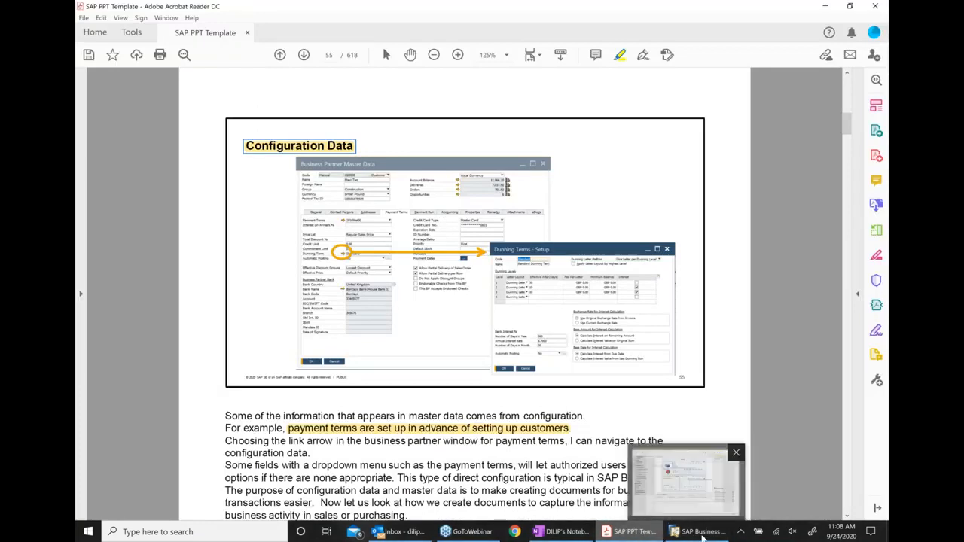
Switch to OneNote and start a new bullet below the class protocols list, separated by blank space
click(539, 531)
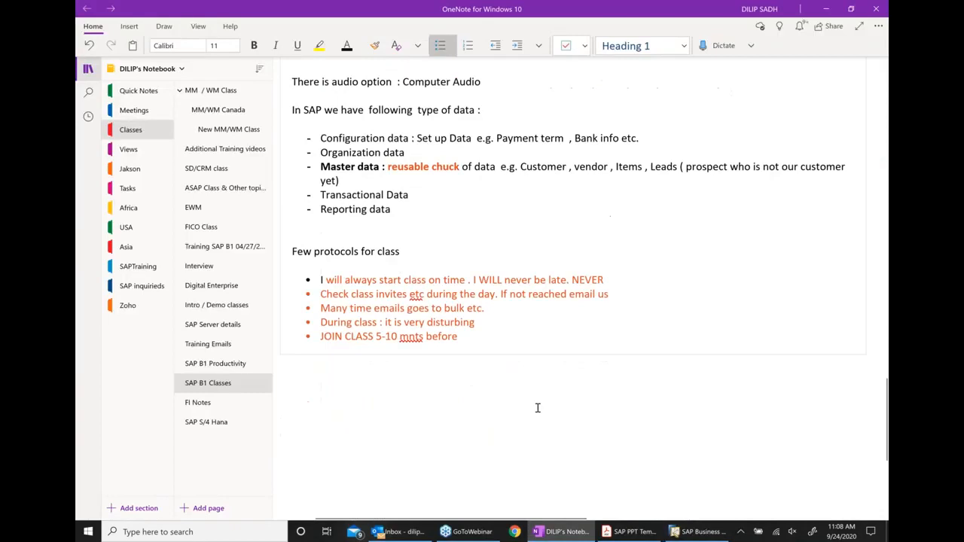
scroll(529, 342, down, 3)
scroll(512, 287, up, 3)
click(508, 333)
key(Return)
key(Return)
key(Return)
key(Return)
key(ctrl+period)
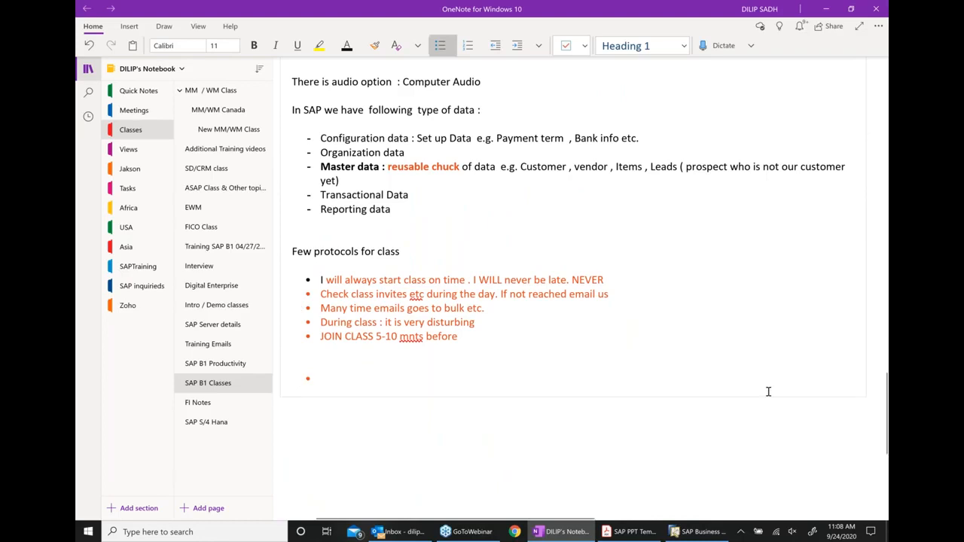
Enter "Exercise of creating a new Item master data" as the text of the new bullet
text(Exerc)
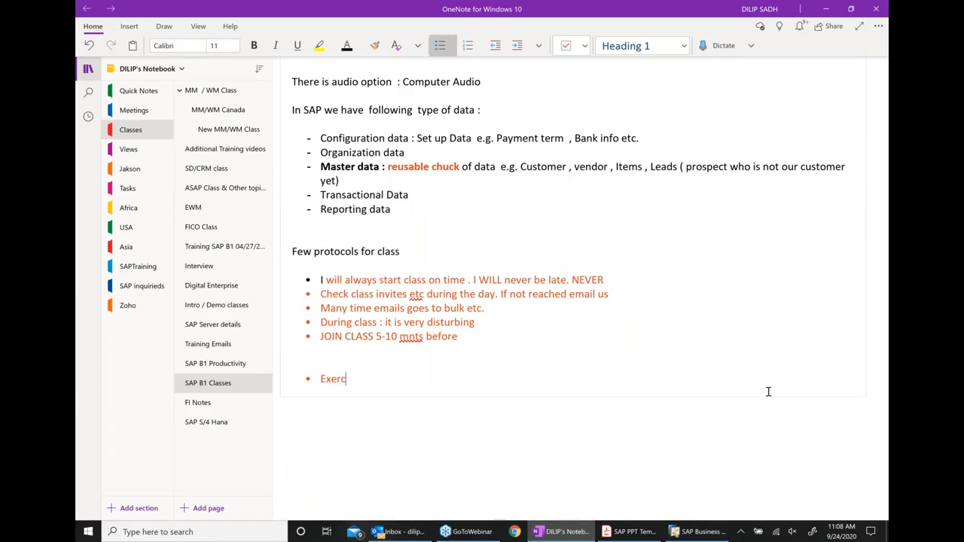
text(ise of creating a )
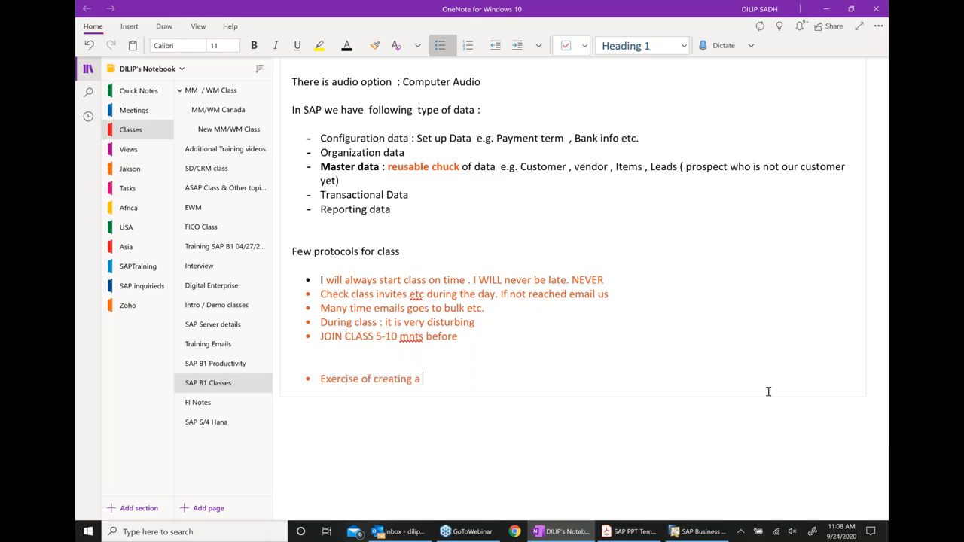
text(new Item ams)
key(BackSpace)
key(BackSpace)
key(BackSpace)
text(master data)
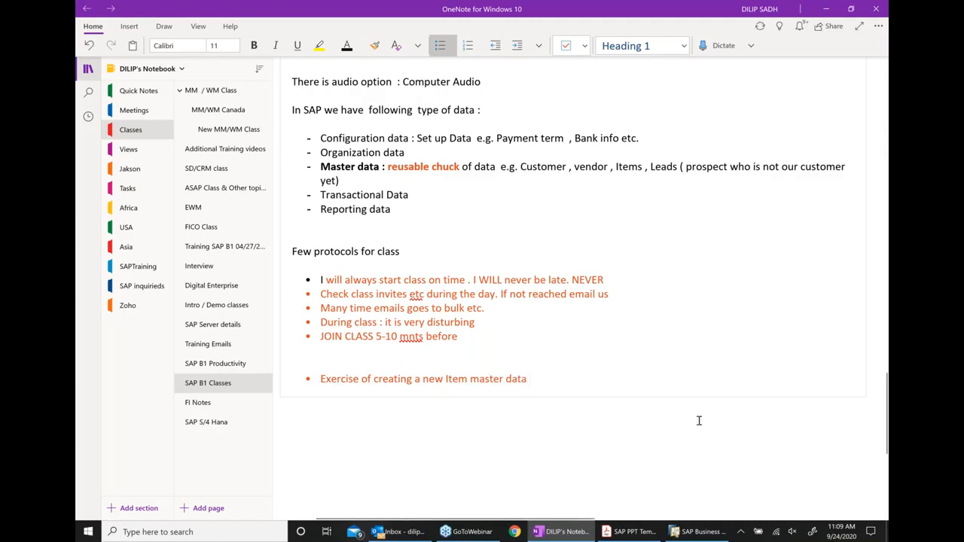
Change the font colour of the new exercise bullet to black
drag(324, 380, 572, 384)
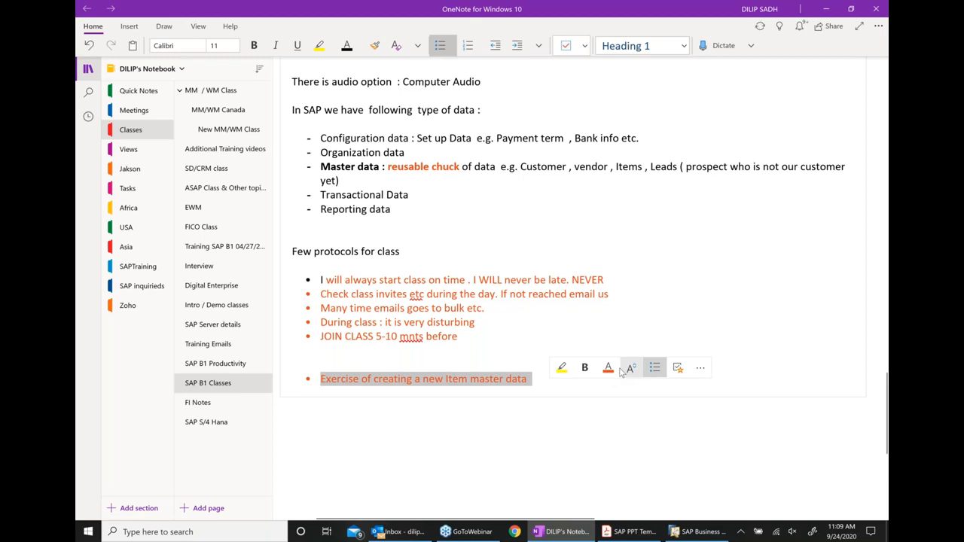
click(616, 368)
click(632, 432)
Append "in SAP B1" to the end of the exercise bullet
click(583, 403)
scroll(585, 404, down, 2)
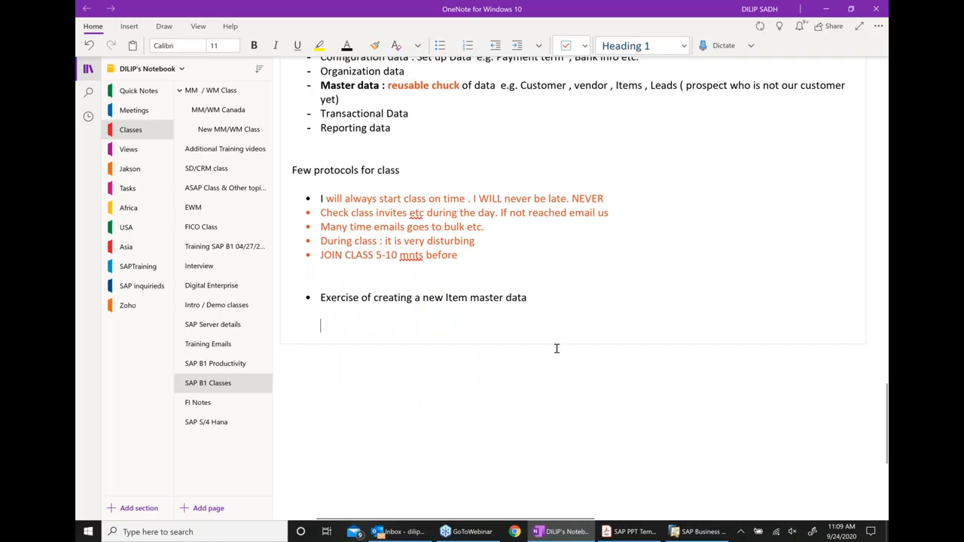
key(BackSpace)
text(in SAP B1)
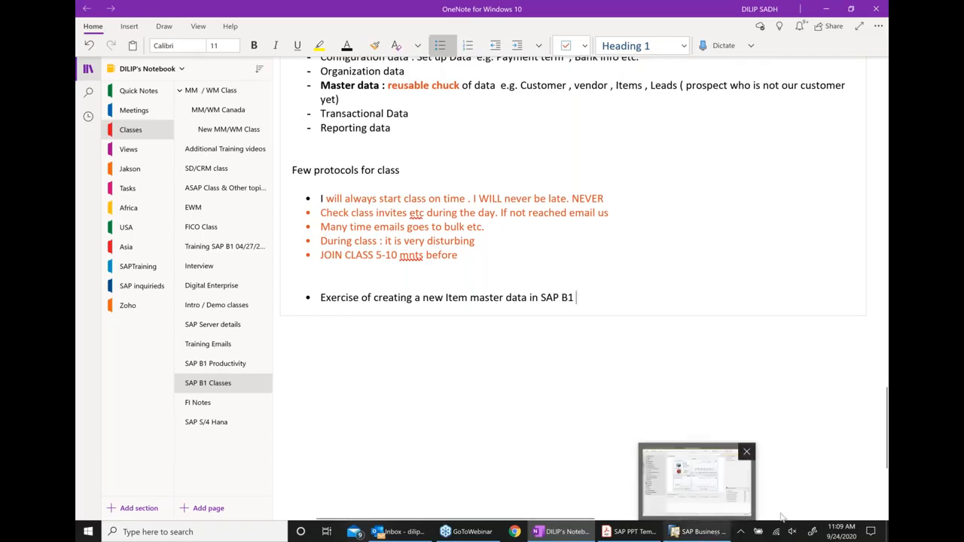
Switch to SAP Business One, open Item Master Data from the Inventory module and maximize the form
click(701, 532)
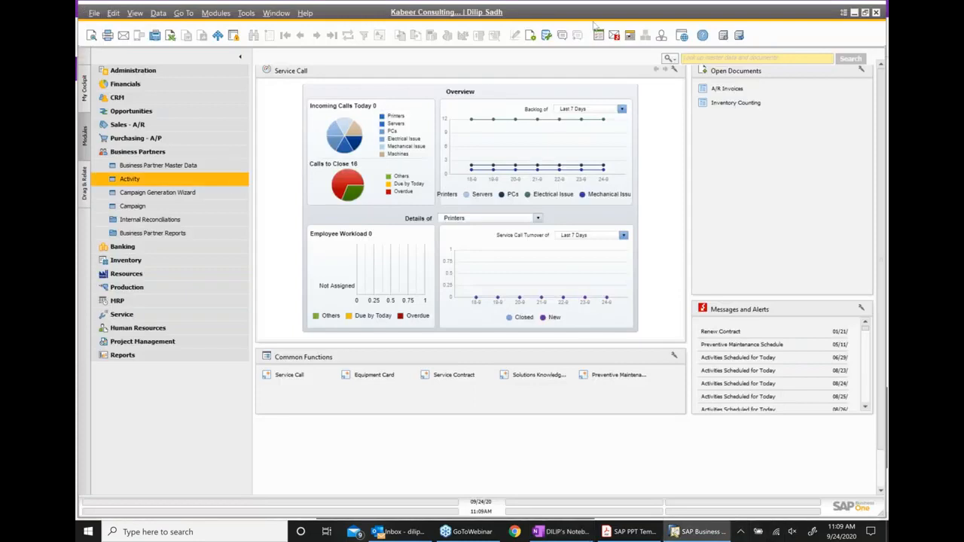
click(137, 153)
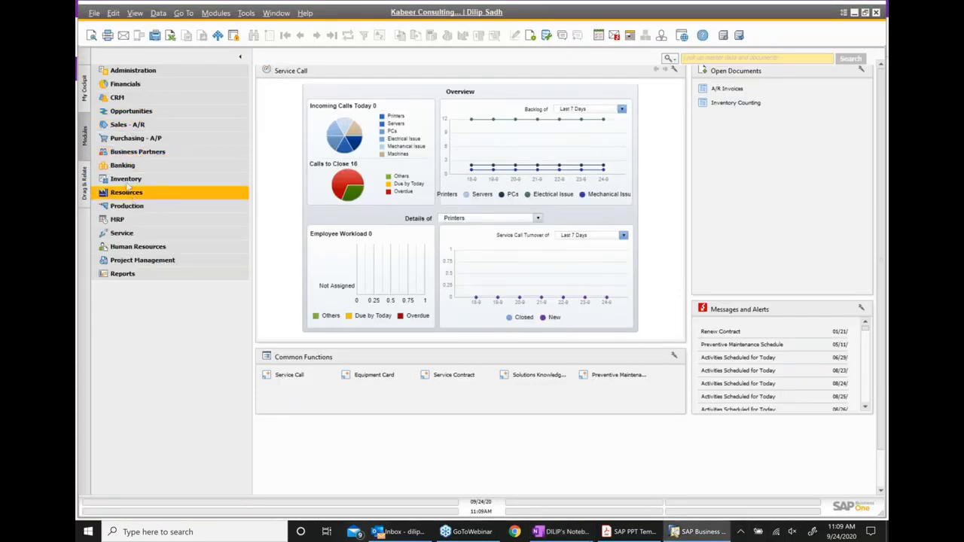
click(138, 183)
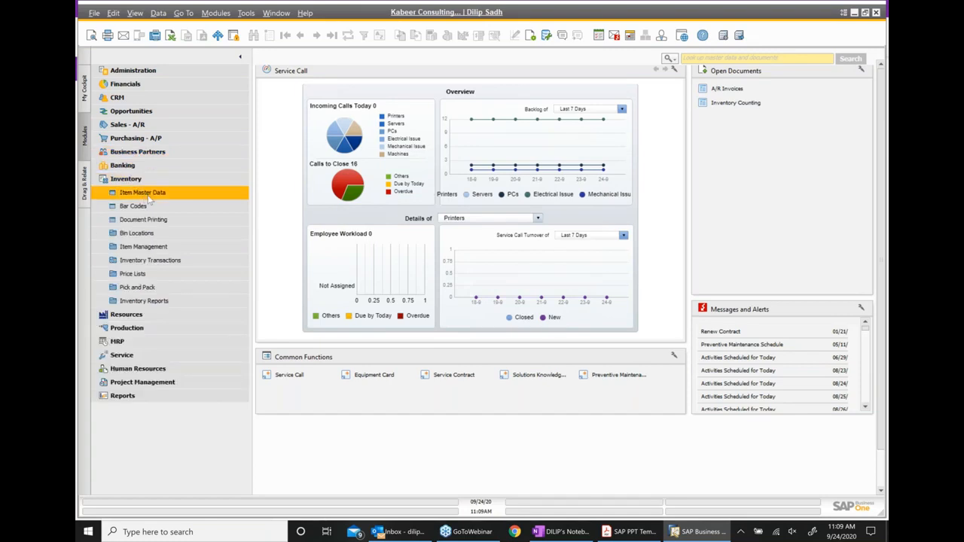
click(147, 193)
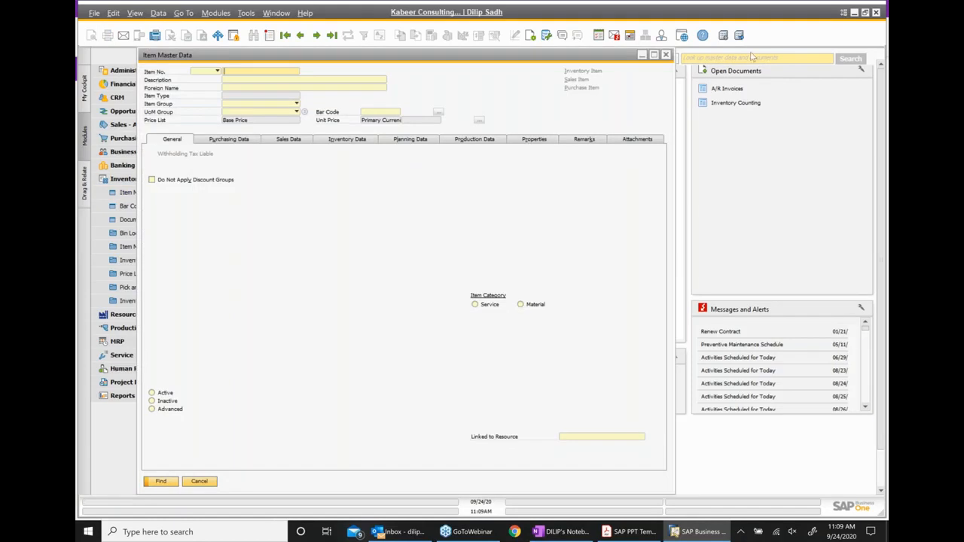
click(654, 54)
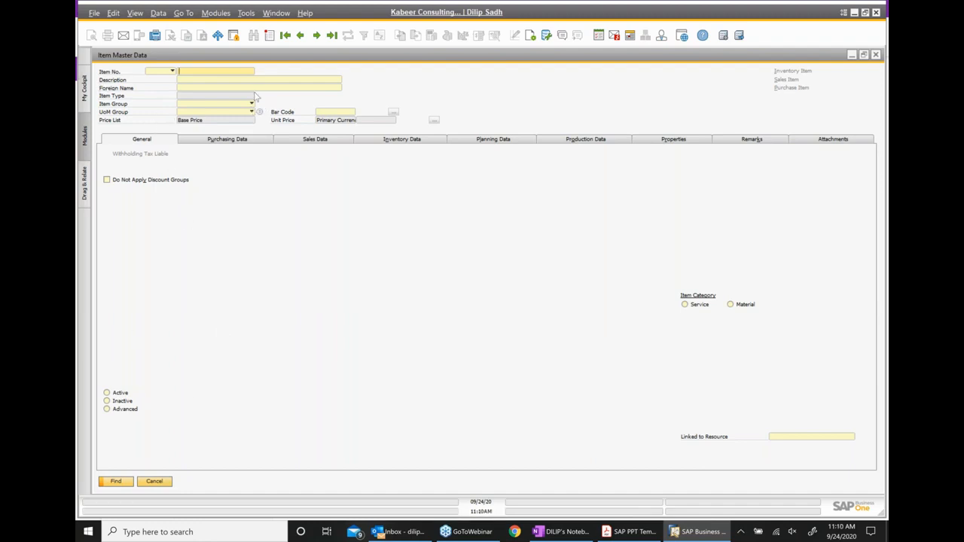
click(213, 80)
text(AAA)
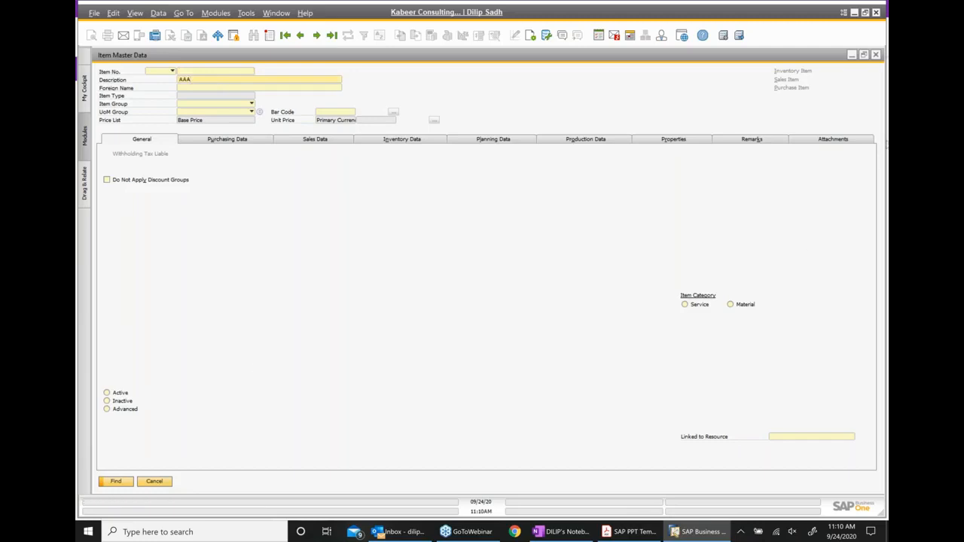
click(876, 55)
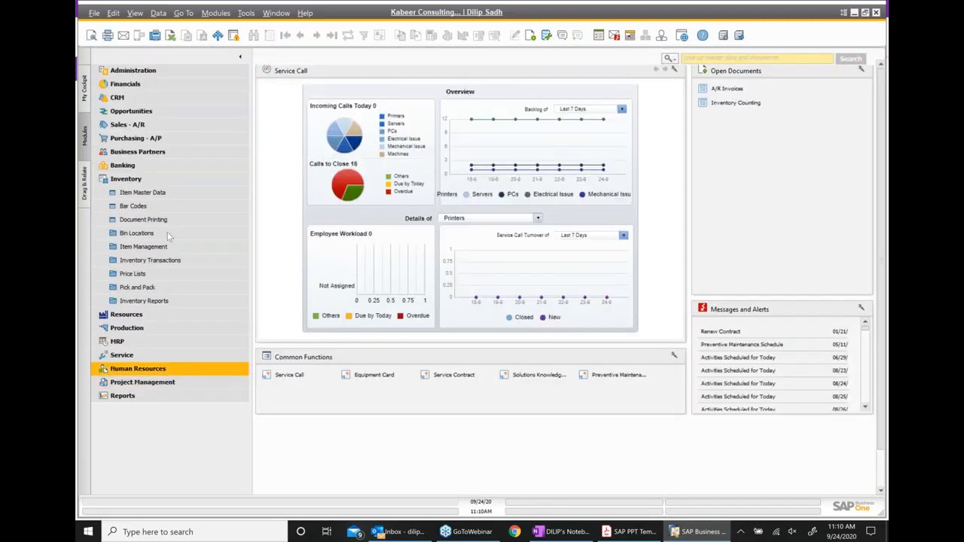
Reopen the Item Master Data form and switch it to add mode for a new item
click(143, 193)
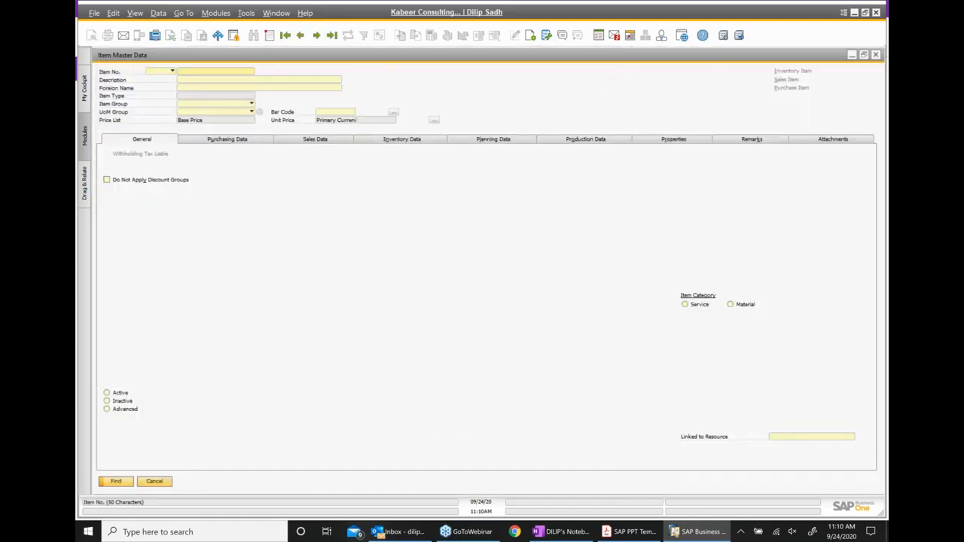
key(ctrl+a)
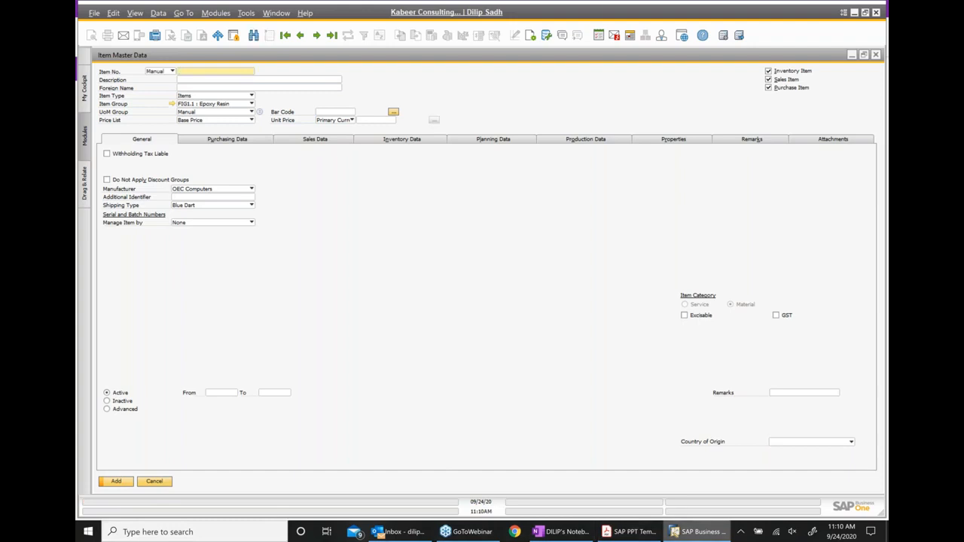
Switch to OneNote and add the note "Ctrl A = New entry" as plain text below the item master exercise bullet
click(571, 535)
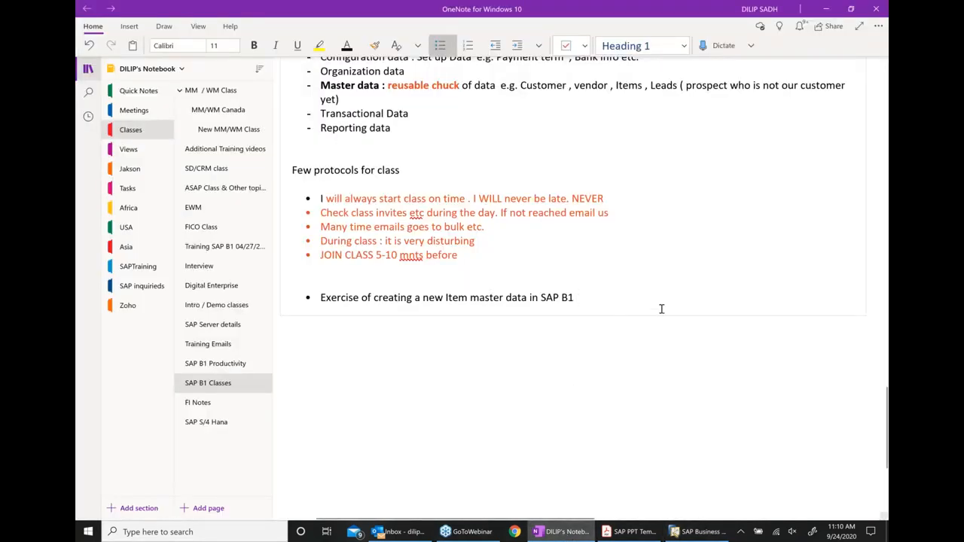
key(Return)
key(Return)
key(Return)
text(cTR)
key(BackSpace)
key(BackSpace)
key(BackSpace)
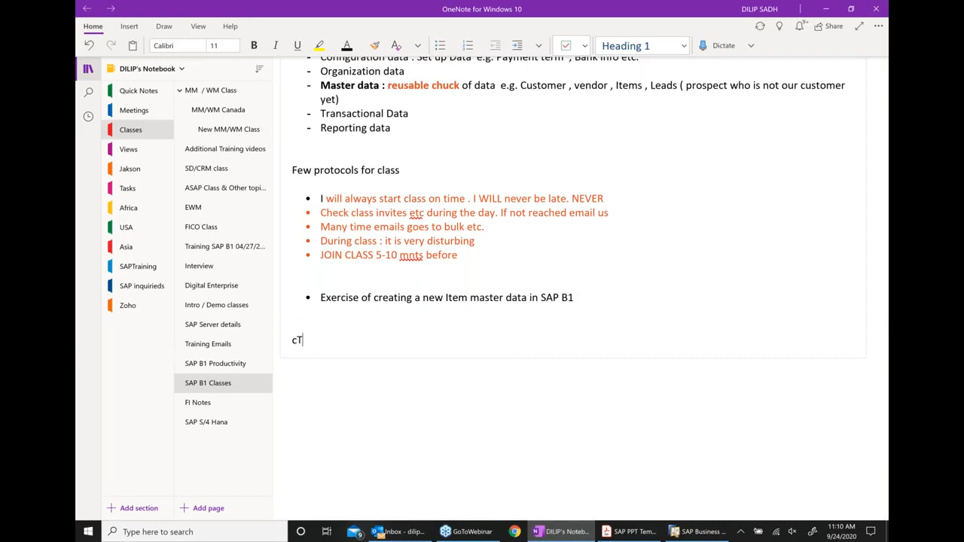
text(Ctrl A = New entry)
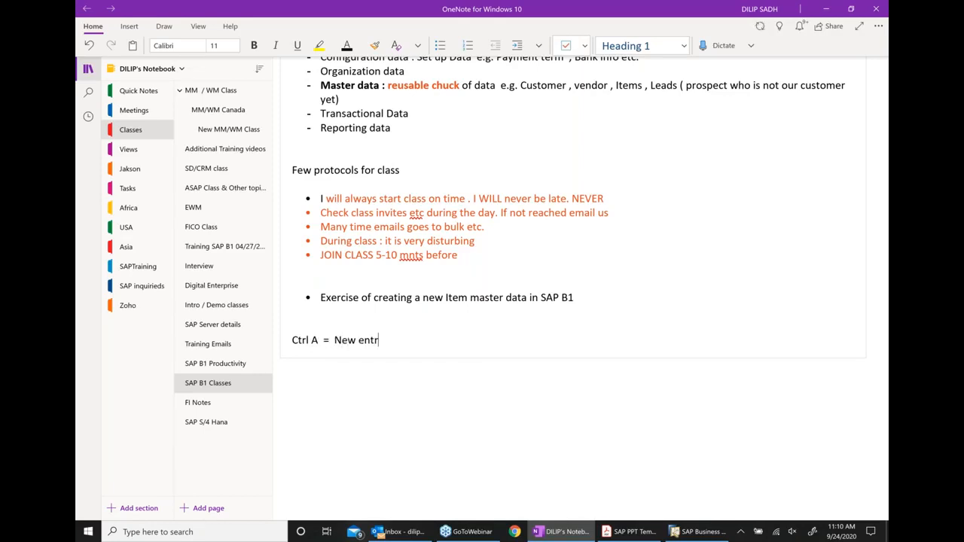
Return to SAP Business One, close and reopen the Item Master Data form, and start a new item entry
click(699, 532)
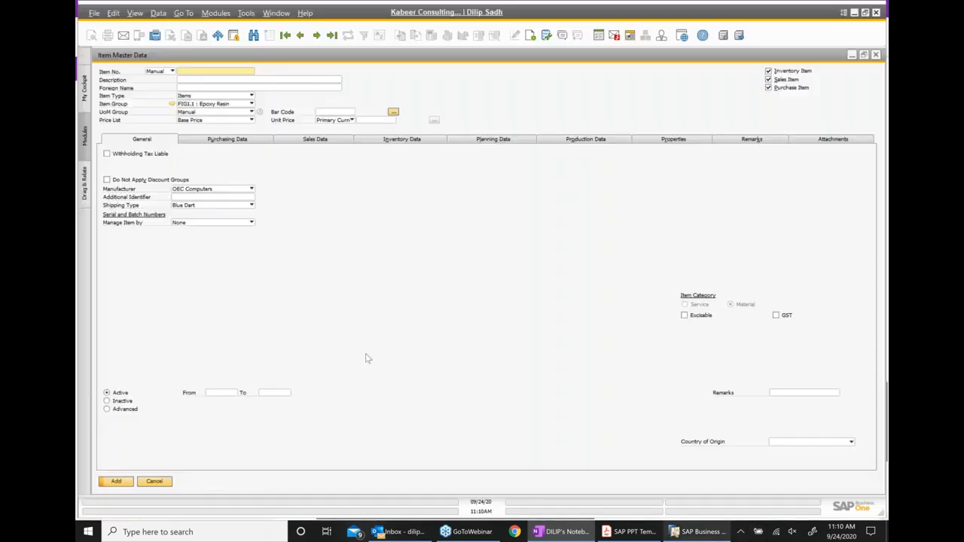
click(876, 55)
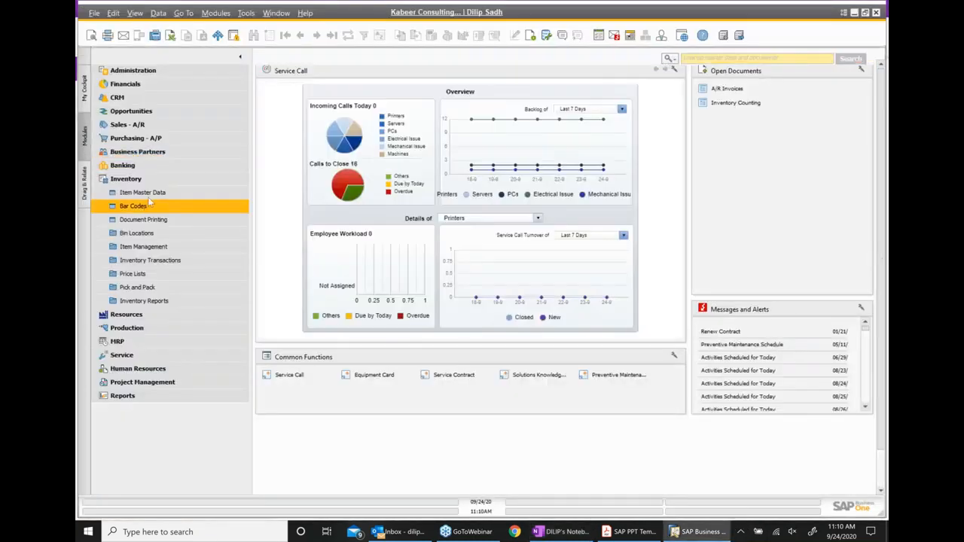
click(143, 192)
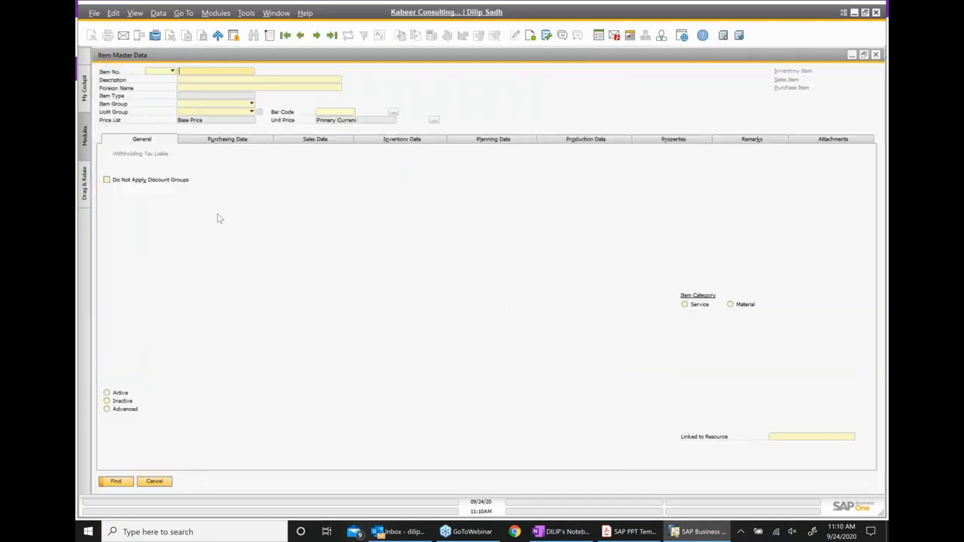
key(ctrl+a)
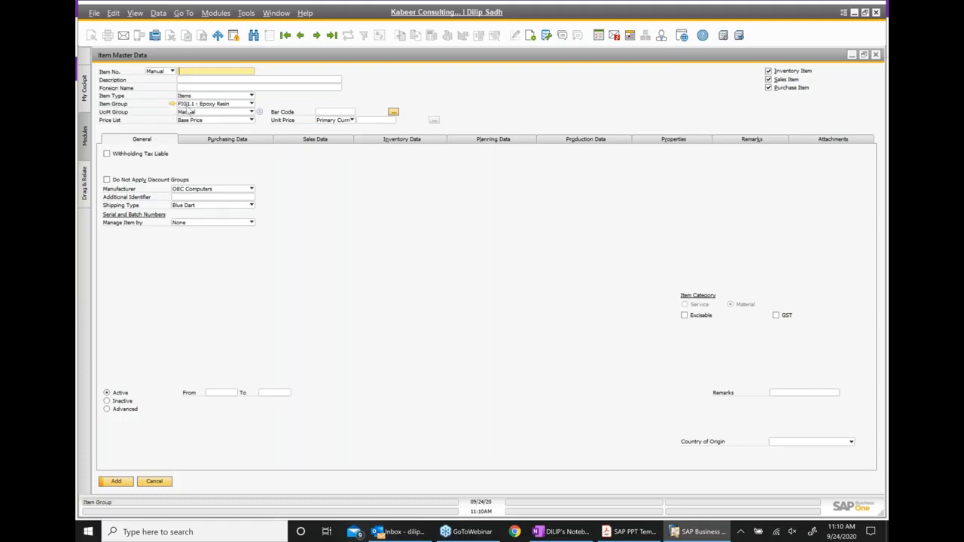
Set the item group to FG and accept updating the item information according to that group
click(251, 104)
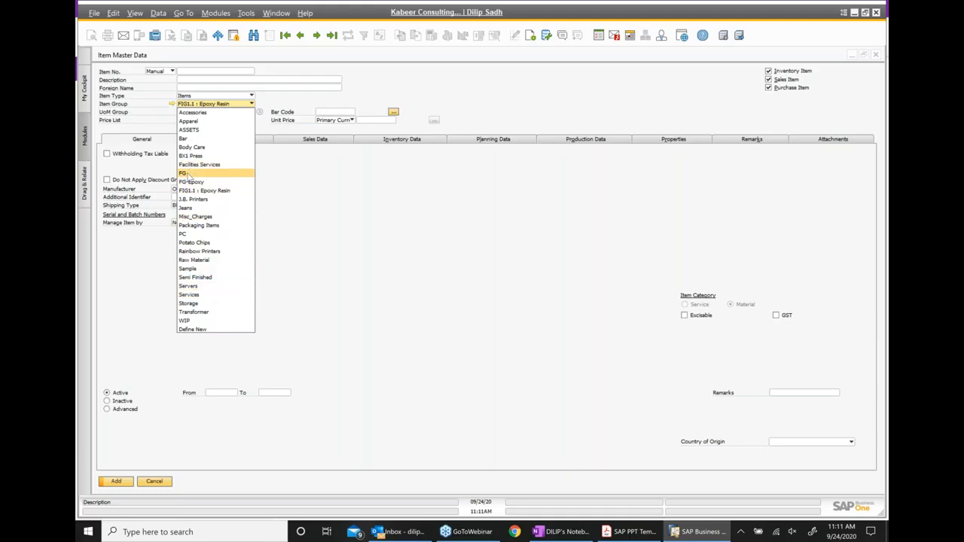
click(188, 174)
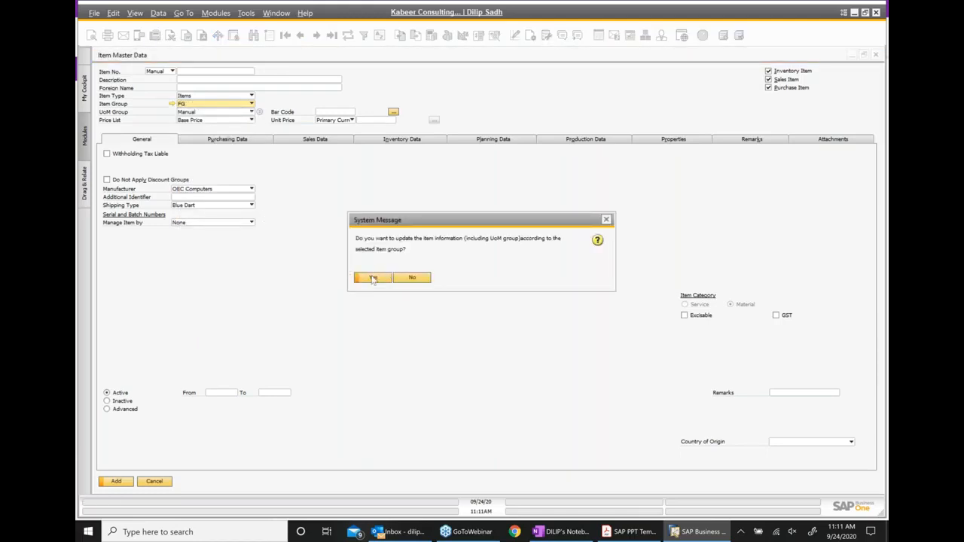
click(372, 278)
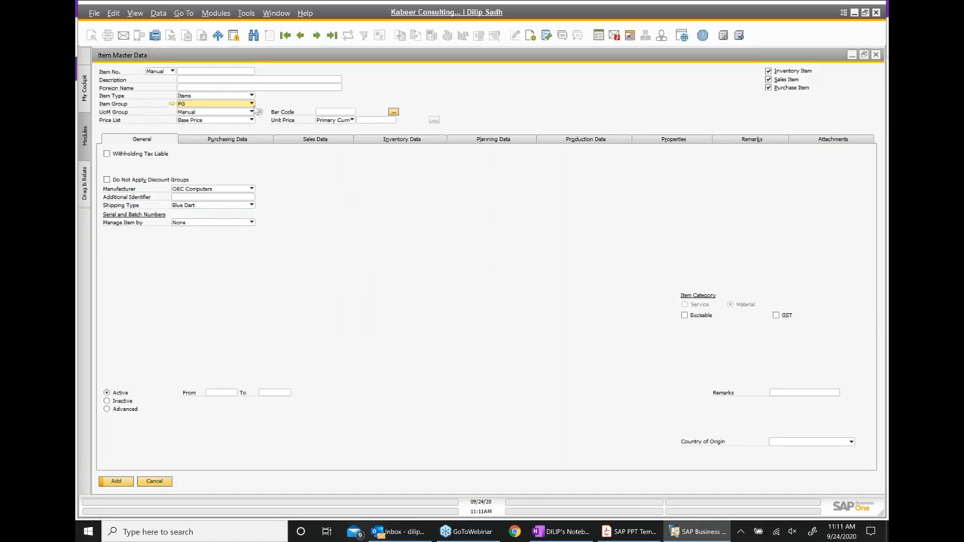
Enter the description "Automotive compnent1" and the item number "FIG001" for the new item
click(196, 80)
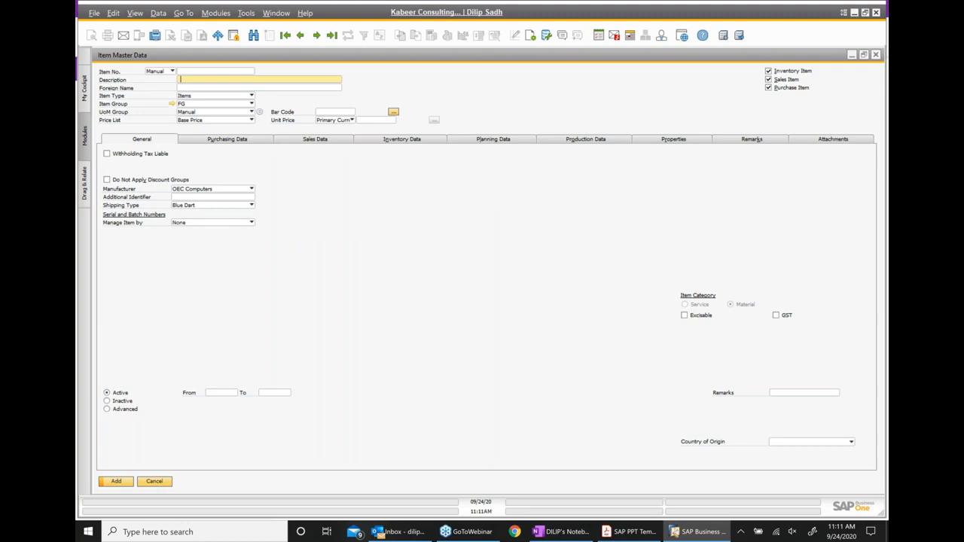
text(Automotive compnent1)
click(238, 71)
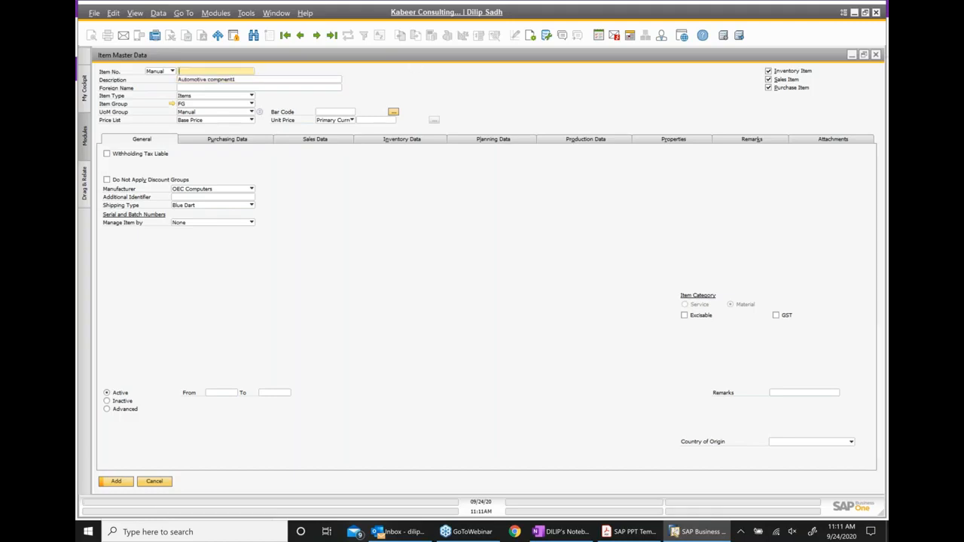
text(F)
key(BackSpace)
text(3G)
text(00)
text(1)
Set the item's manufacturer to Tata Motors and its shipping type to Truck in the general data
click(252, 189)
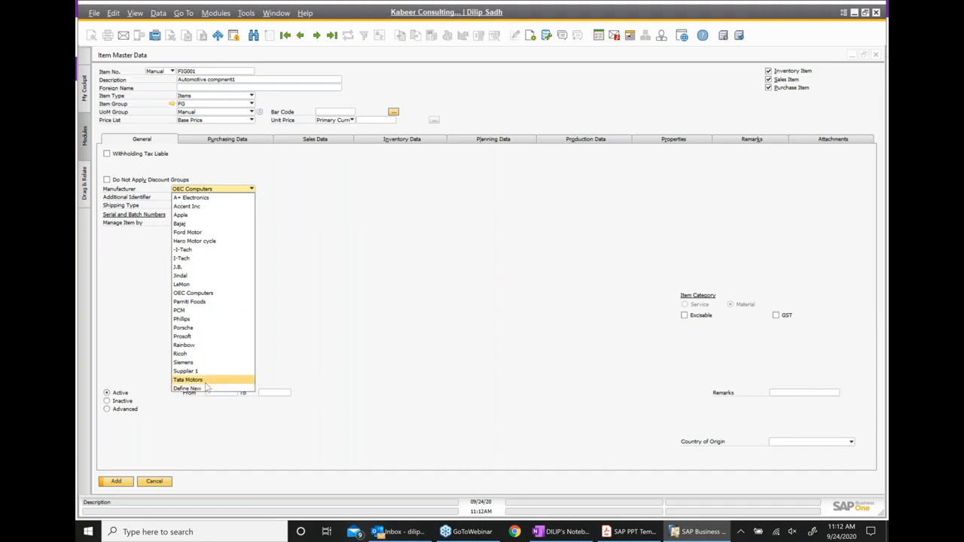
click(205, 381)
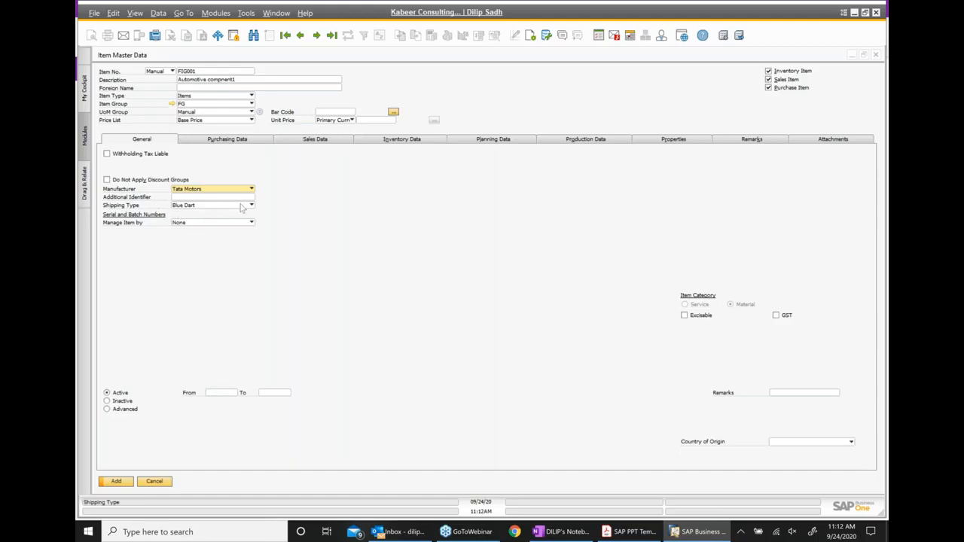
click(239, 207)
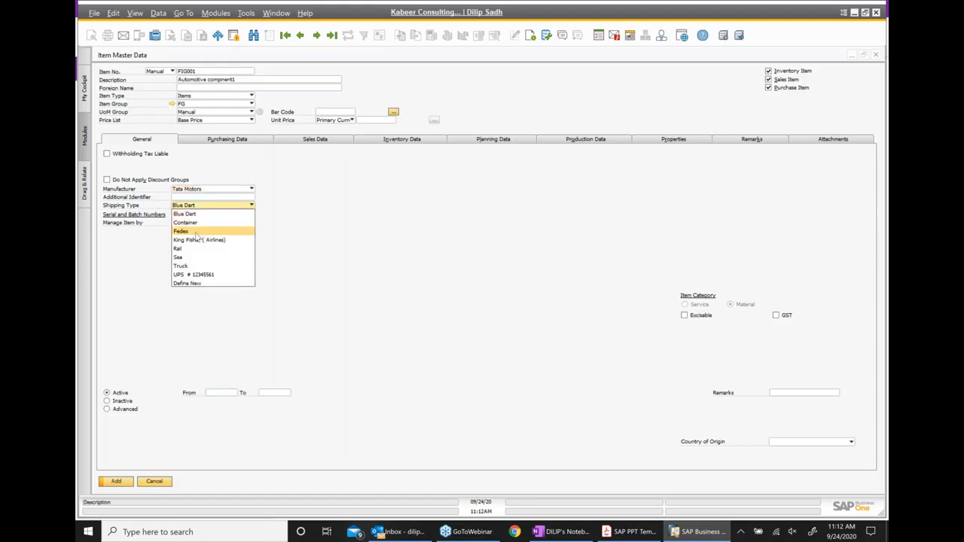
click(197, 266)
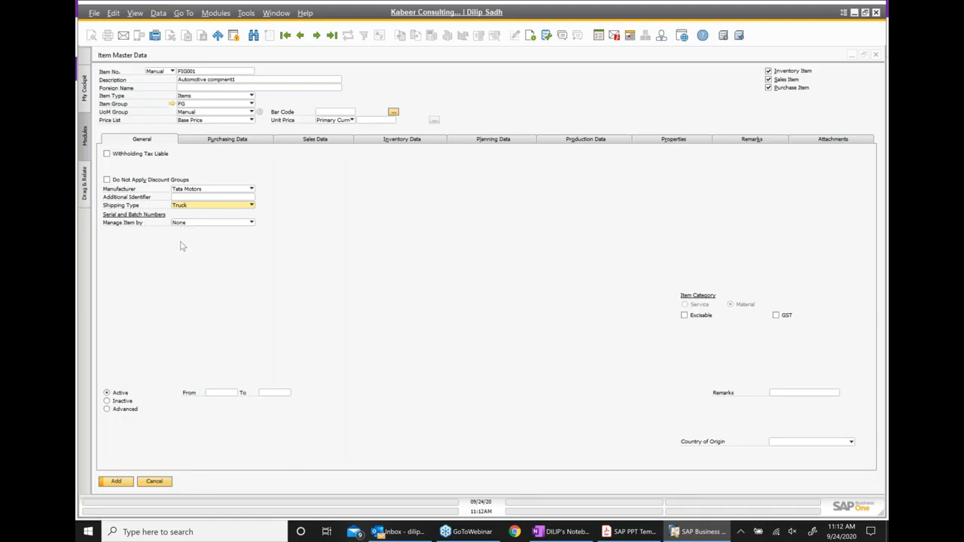
Choose Acme Associates as the preferred vendor in the item's purchasing data
click(223, 142)
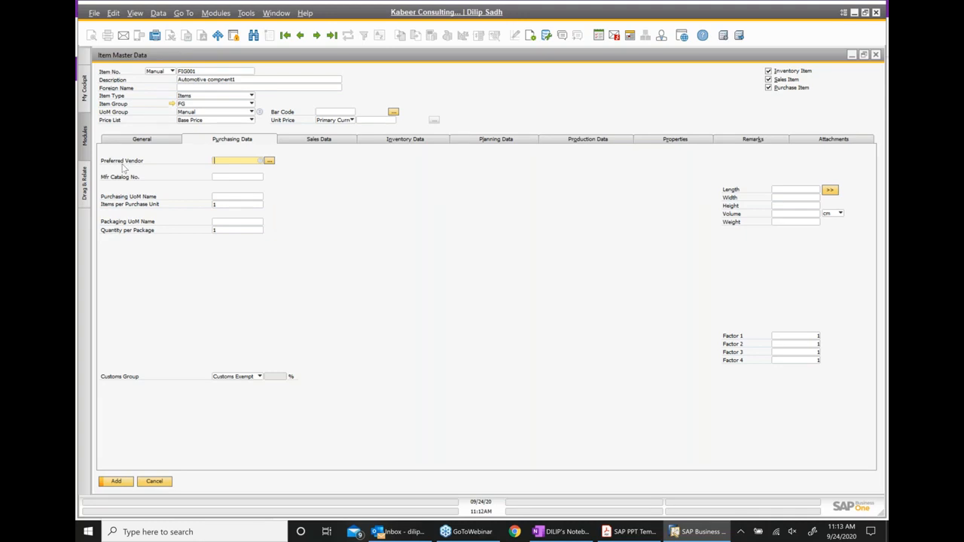
click(267, 161)
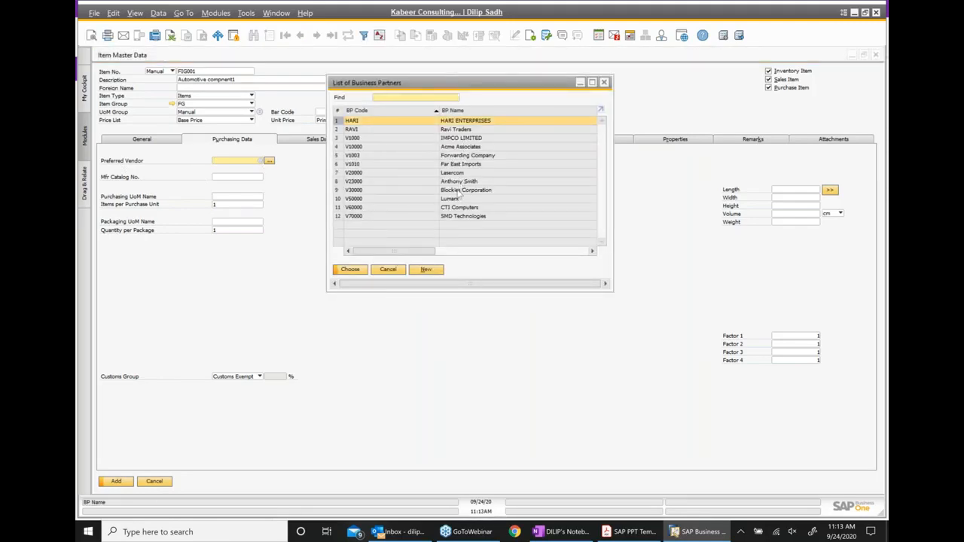
click(475, 147)
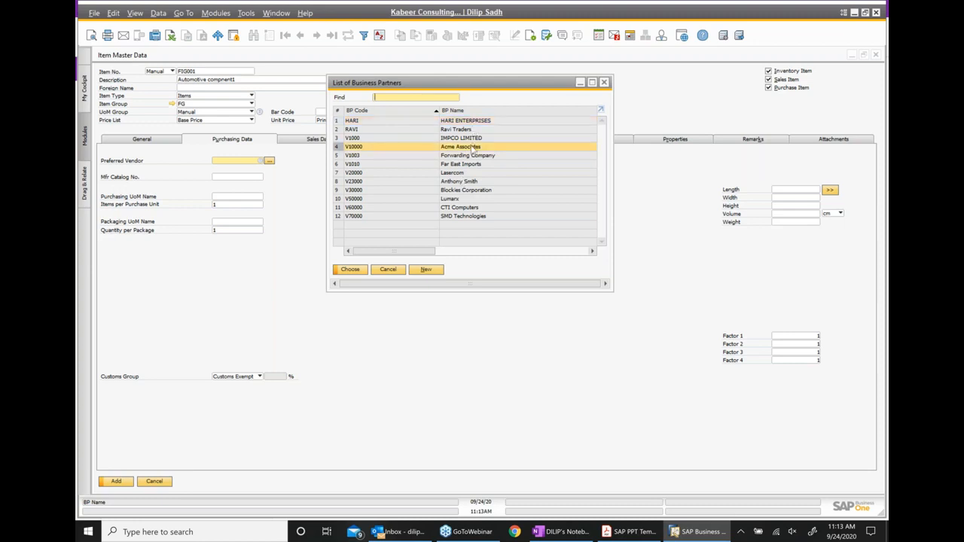
double_click(475, 148)
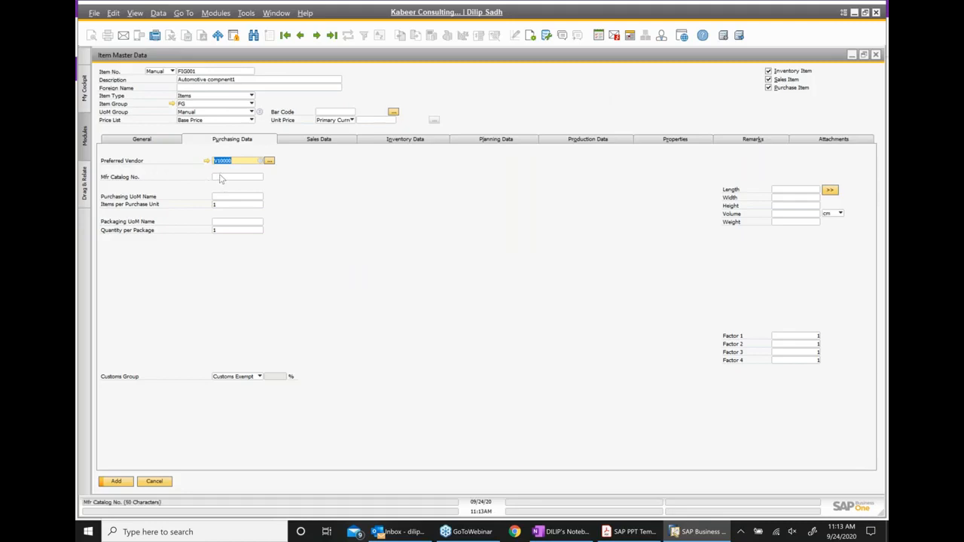
Enter "EA" as the purchasing UoM name and as the sales UoM name of the item
click(220, 197)
text(ea)
key(BackSpace)
key(BackSpace)
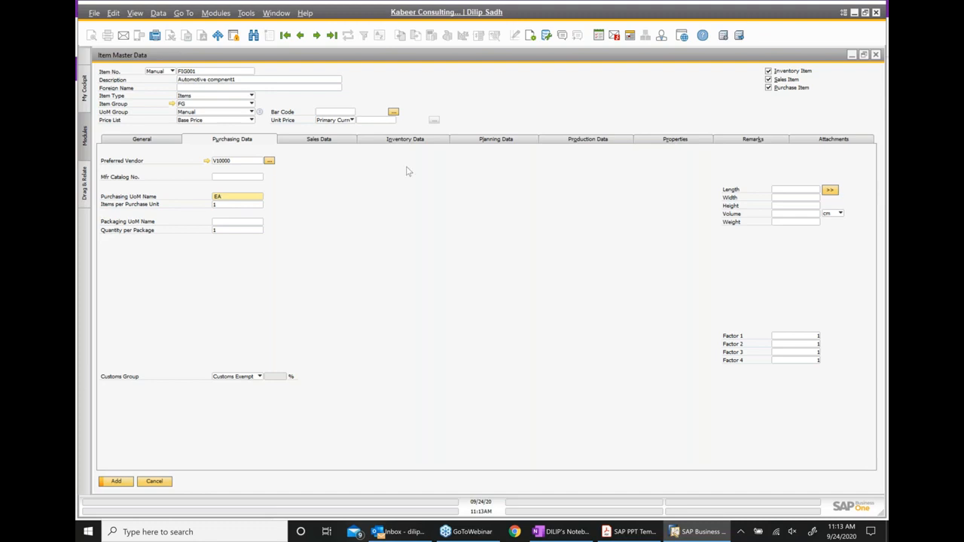
click(321, 142)
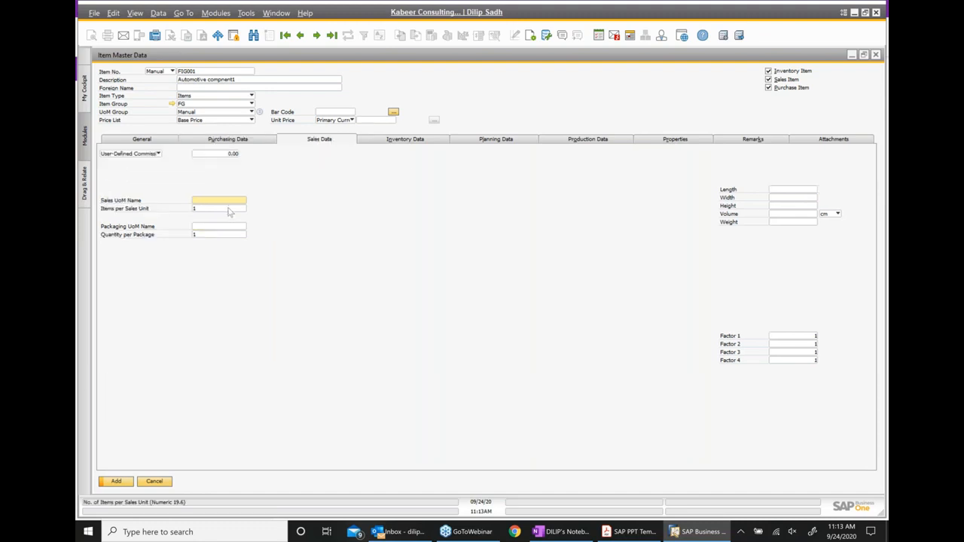
text(EA)
Enter "EA" as the UoM name in the item's inventory data
click(424, 144)
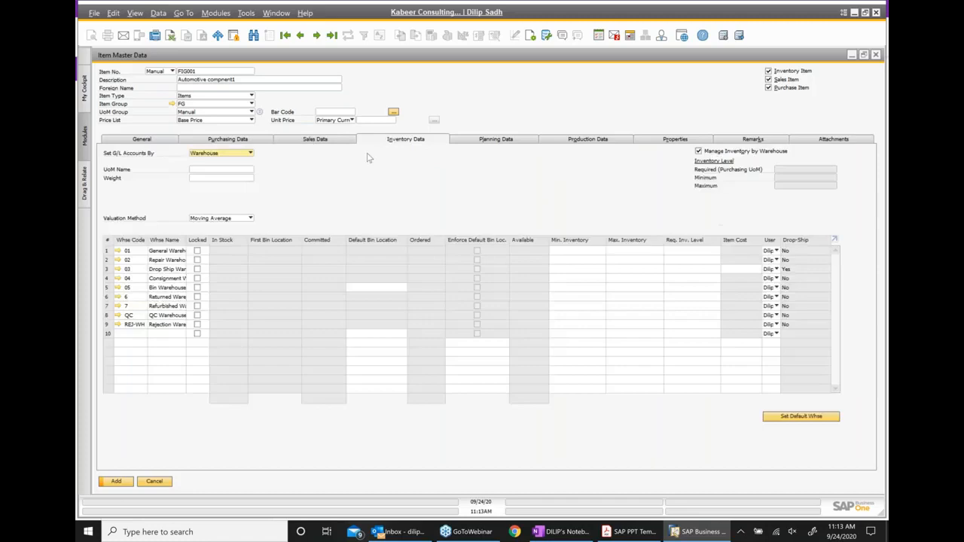
click(195, 171)
text(EA)
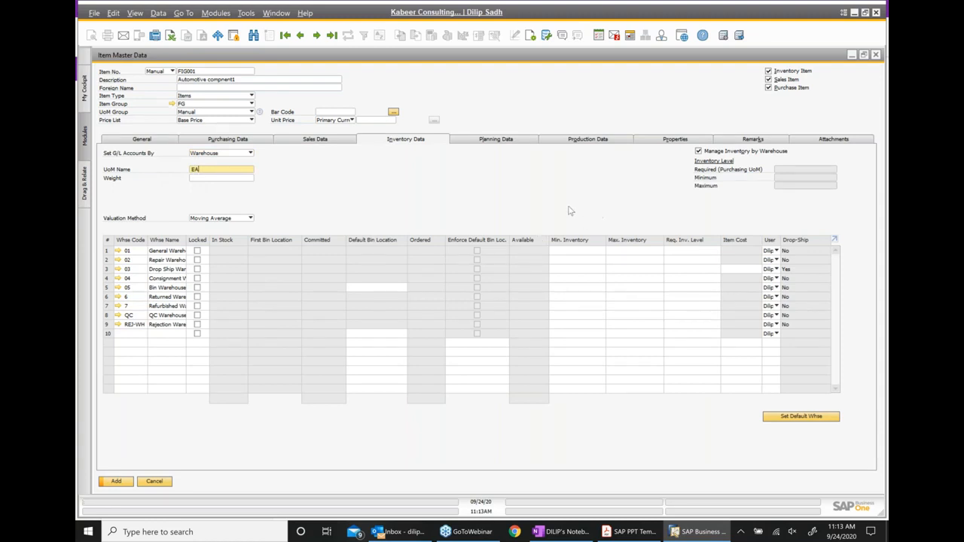
Set the item's procurement method to Make in the planning data
click(511, 143)
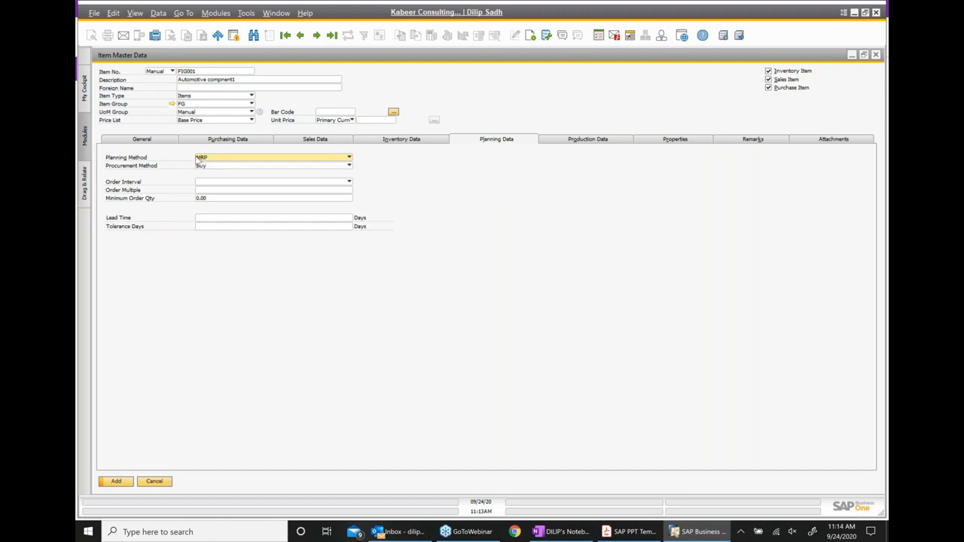
click(349, 165)
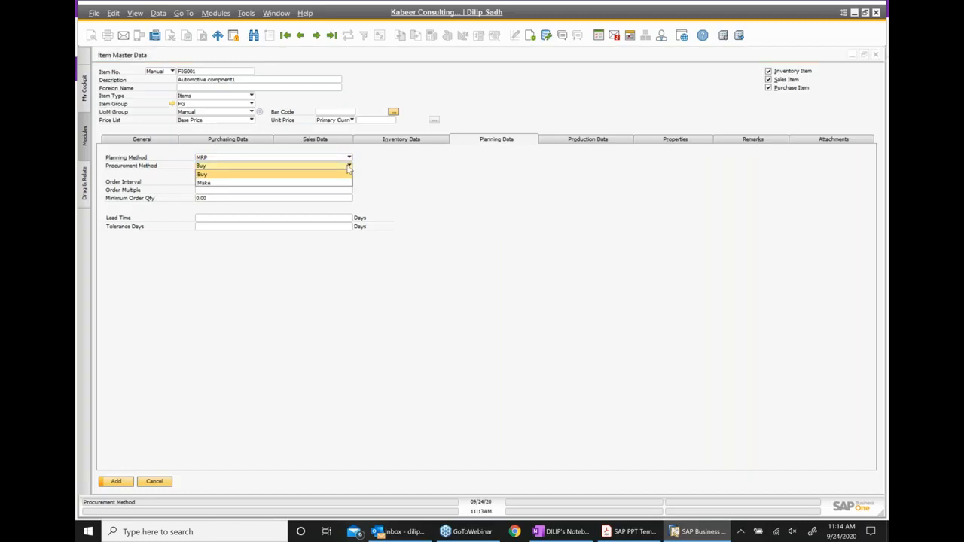
click(213, 183)
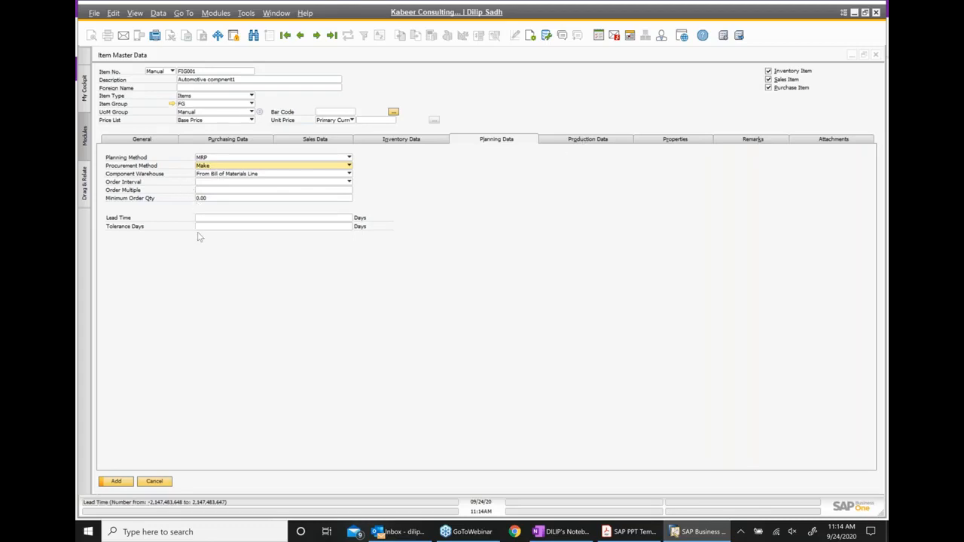
Examine the issue method options in the item's production data and the list of item properties
click(580, 142)
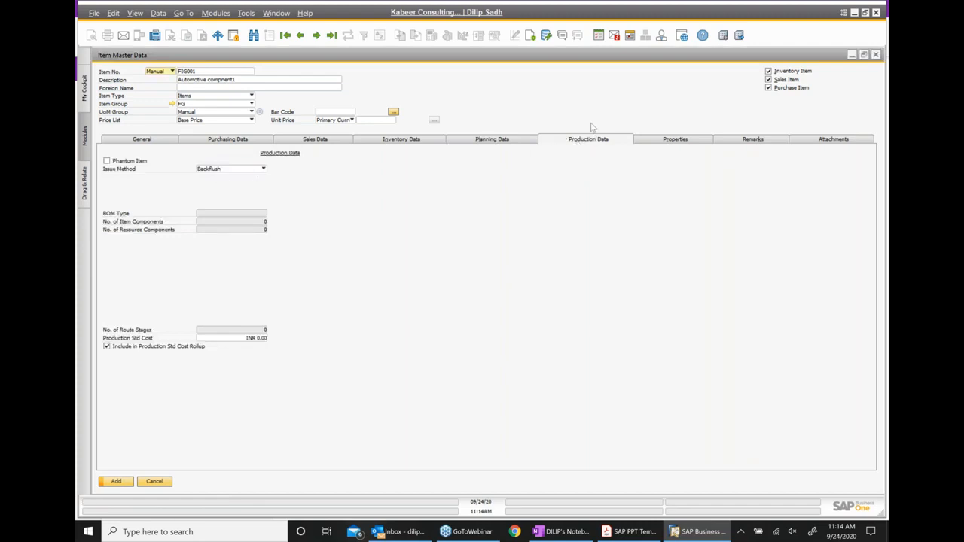
click(213, 170)
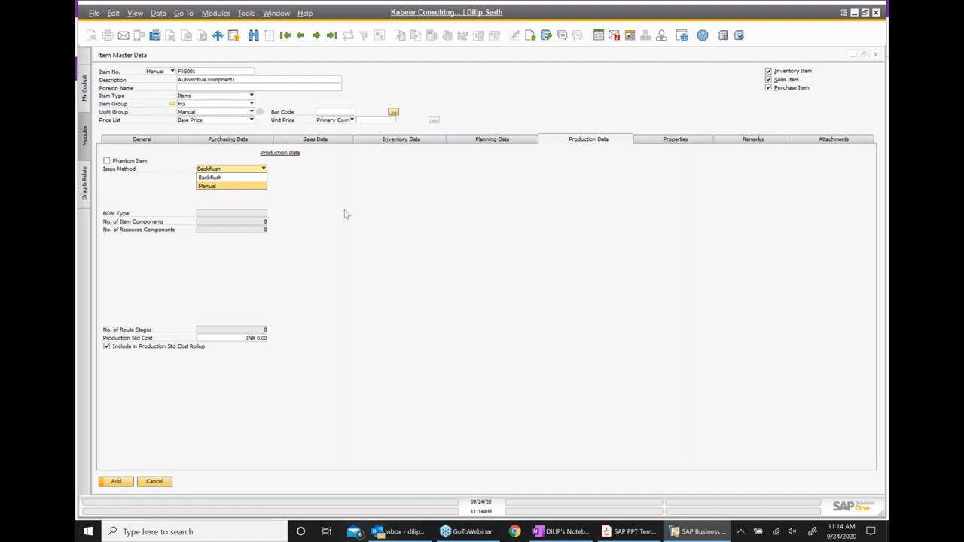
click(376, 251)
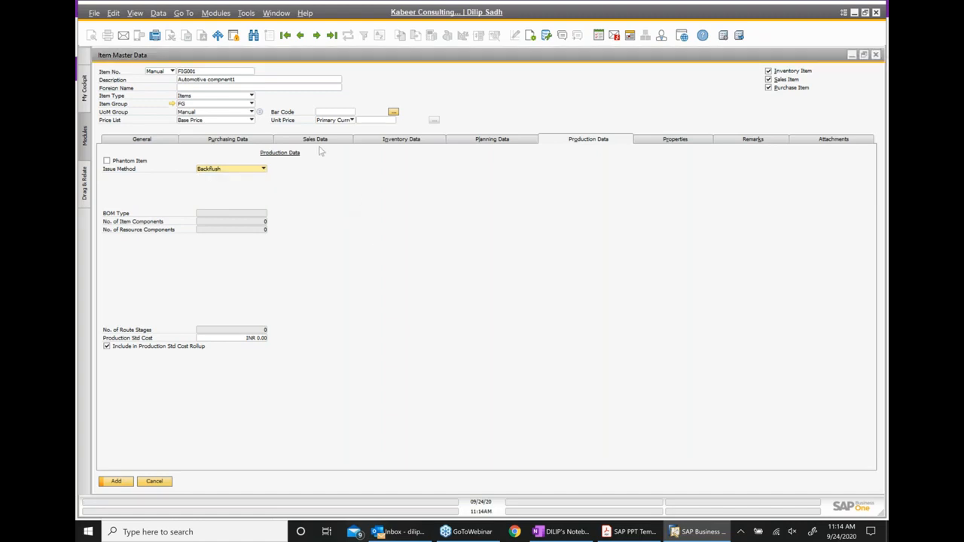
click(668, 142)
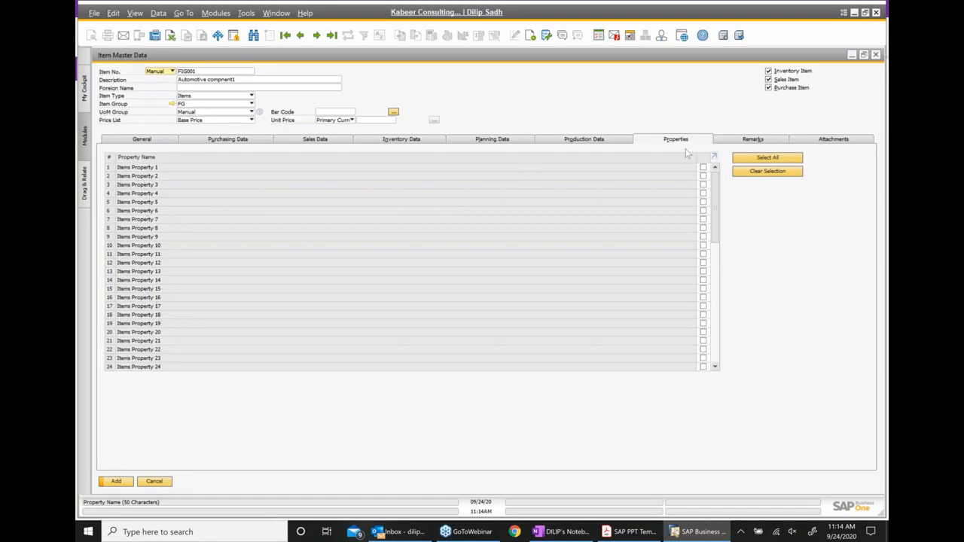
Enter a line of random placeholder text as the item's remarks
click(751, 140)
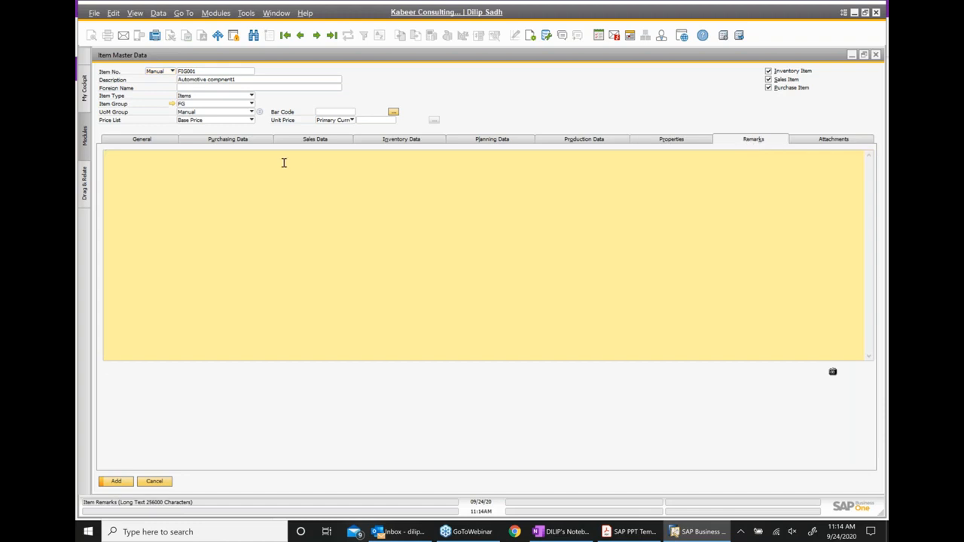
text(fbdsjvbjdvnkjdfnvdfbvbdfbvjksndvnsjkbjnvdnvbvbd)
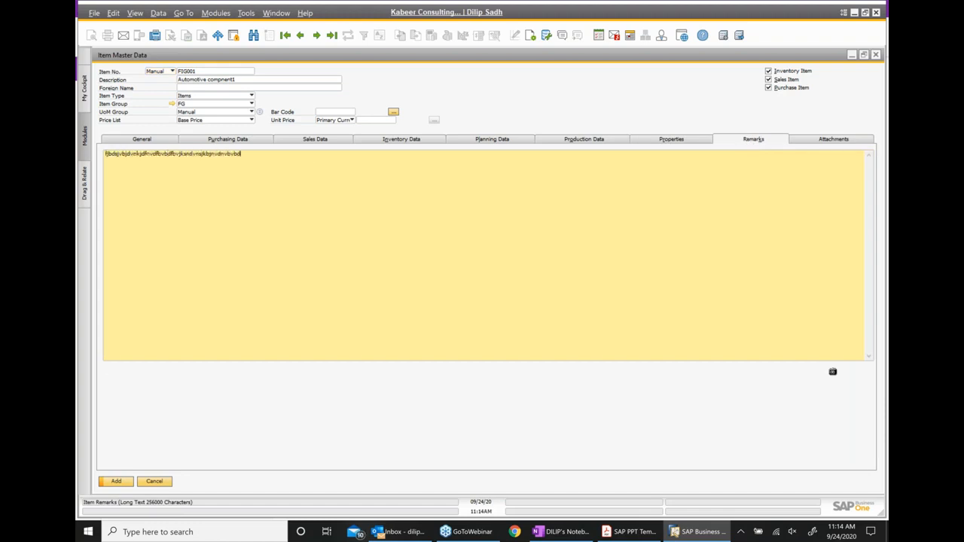
text(vnskavnvm vkjsv  d dnvjsvnsnvsjdvnsnvkndvka)
text(nvsnvvnslvnlvevsan)
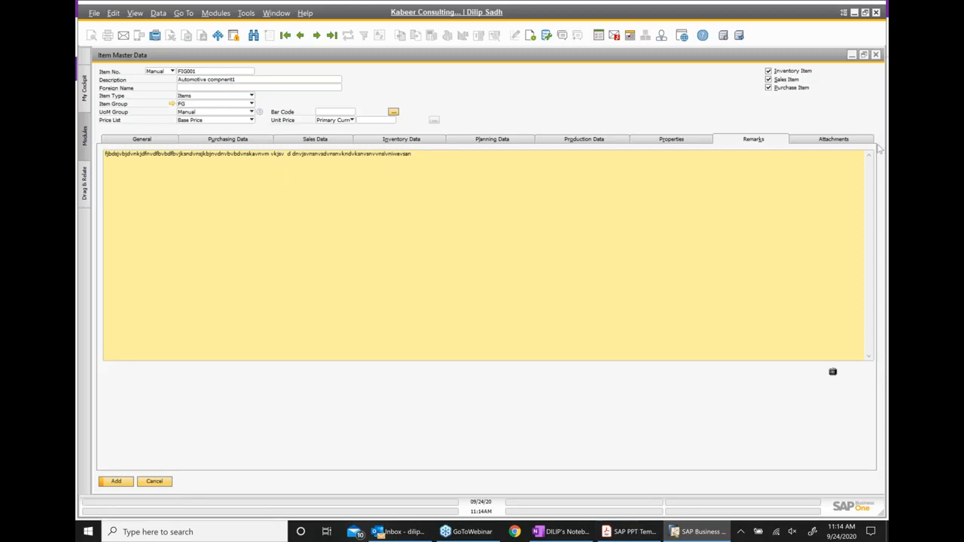
Attach the file Training Documents_28April from the Desktop to the item master record
click(836, 140)
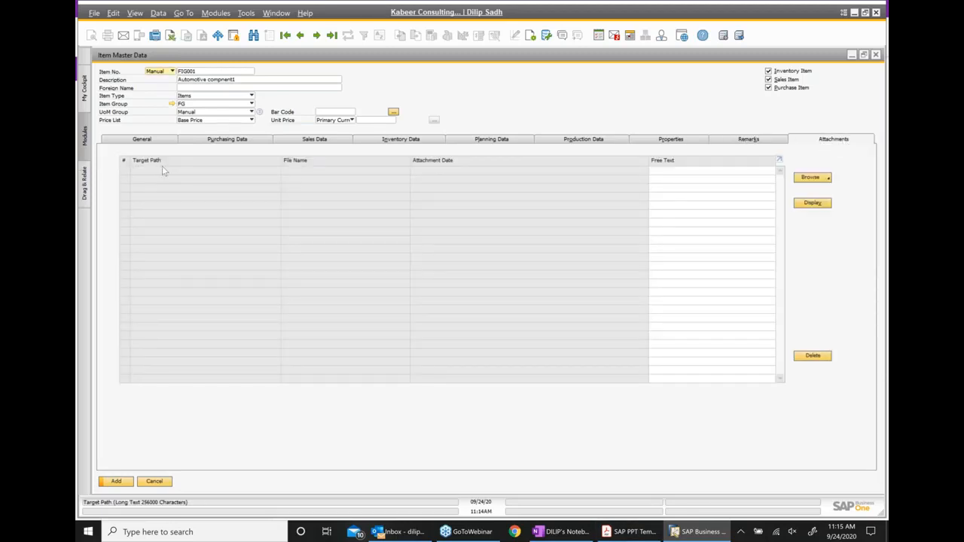
click(823, 182)
click(824, 180)
click(816, 179)
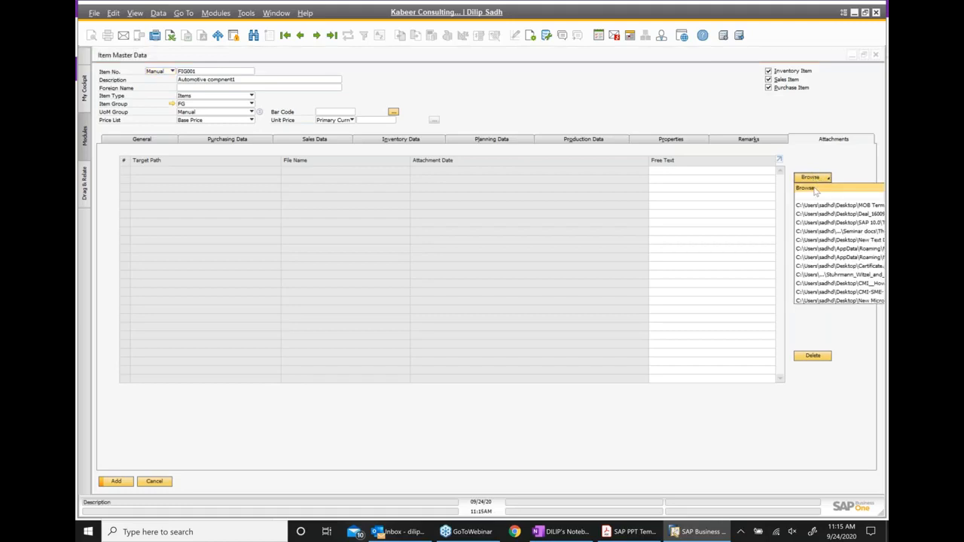
click(815, 189)
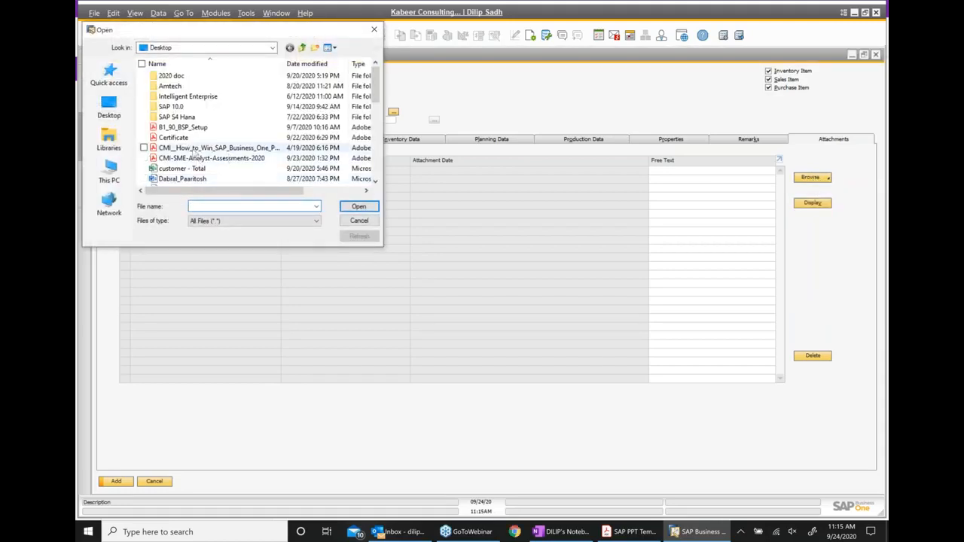
scroll(166, 157, down, 3)
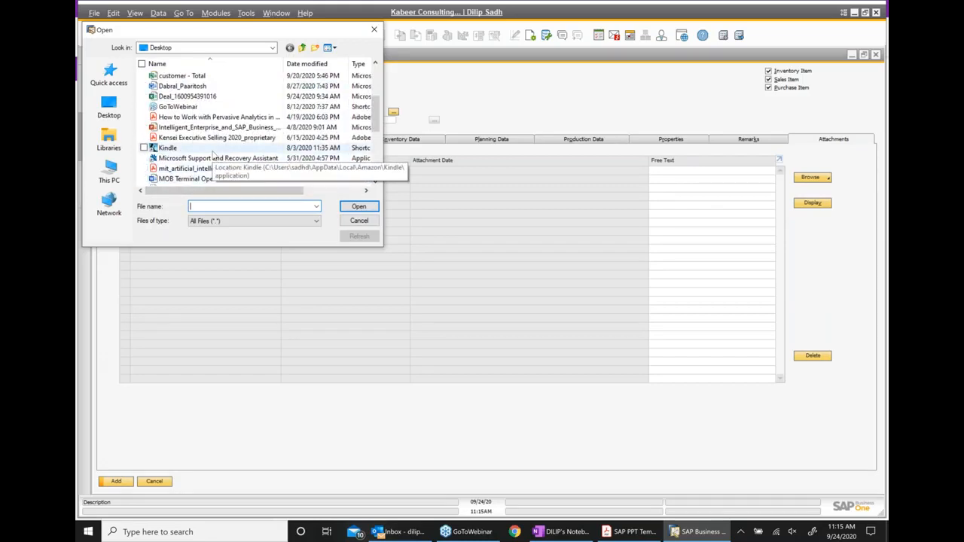
scroll(213, 154, down, 2)
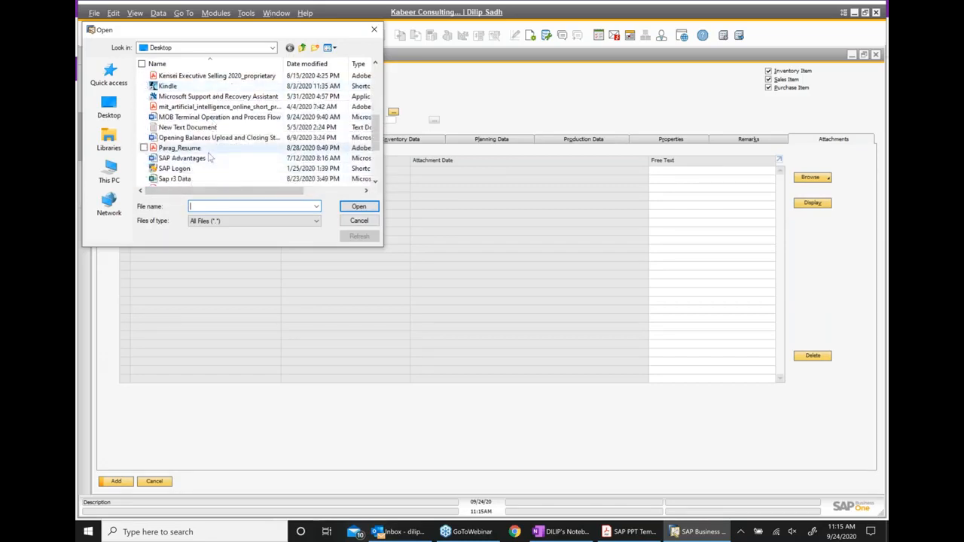
scroll(211, 157, down, 1)
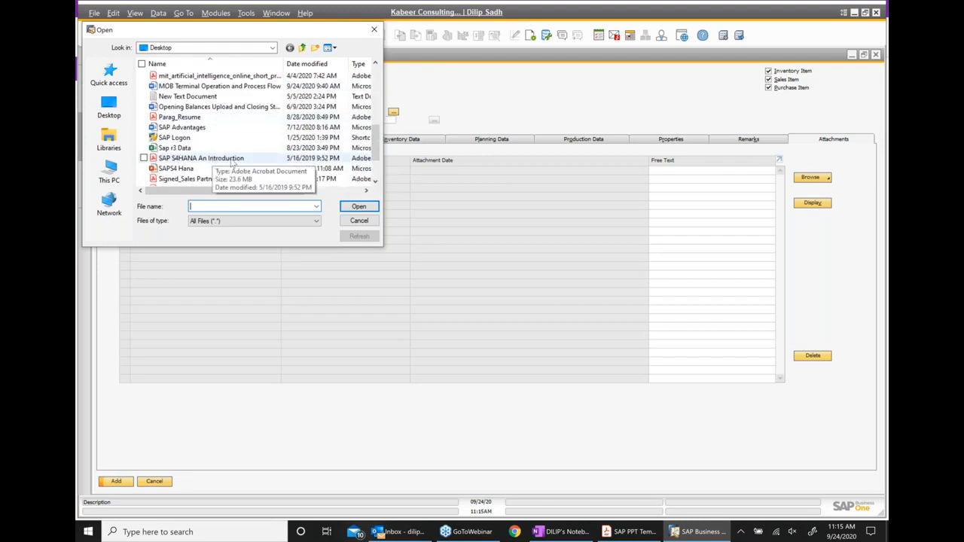
scroll(231, 164, down, 1)
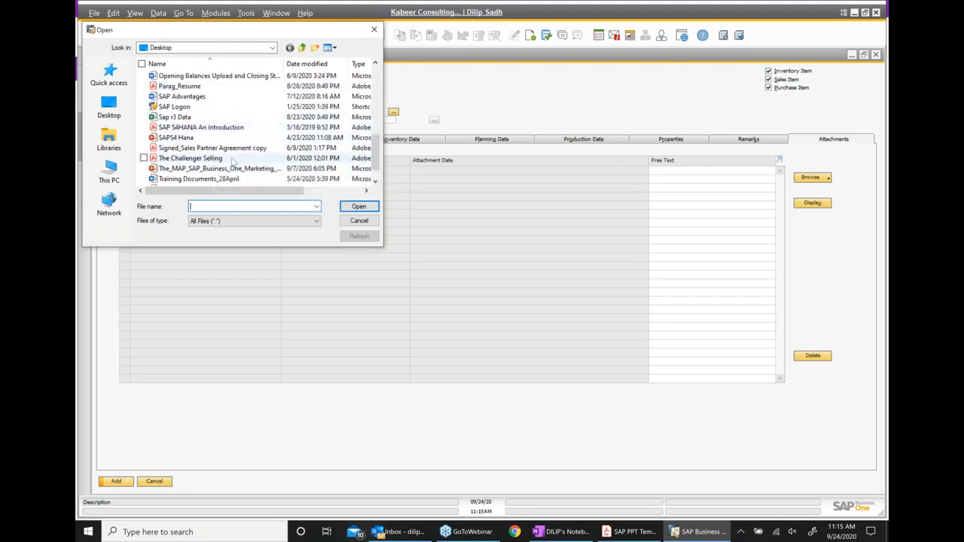
scroll(226, 167, down, 1)
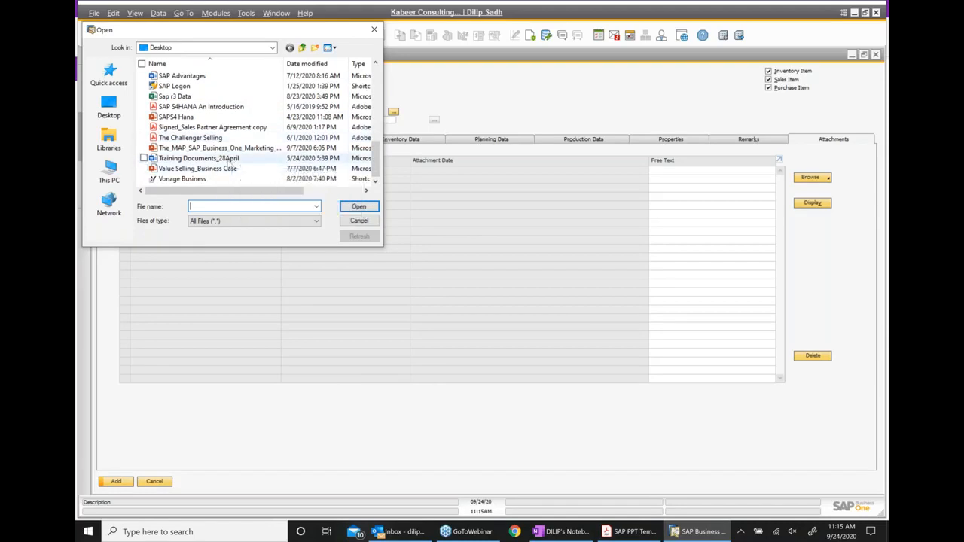
click(226, 161)
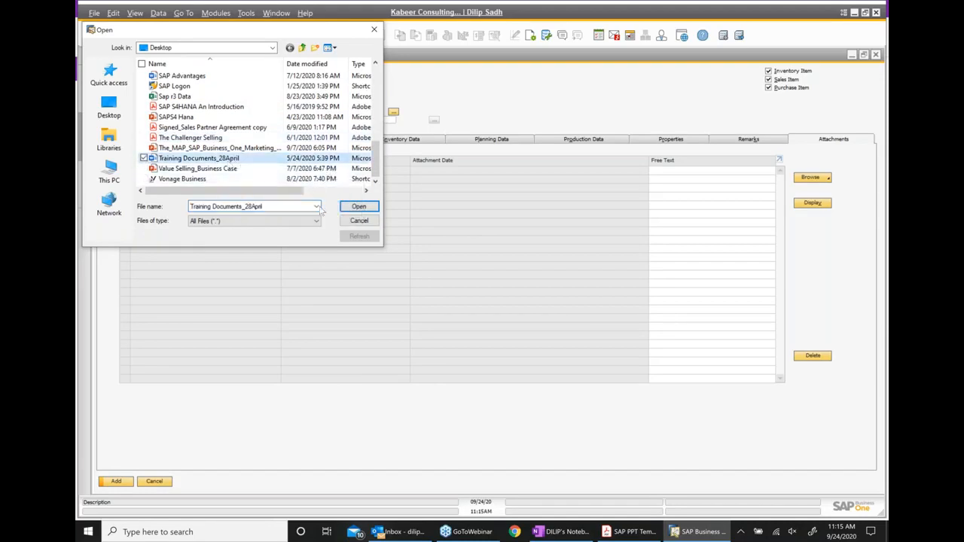
click(357, 206)
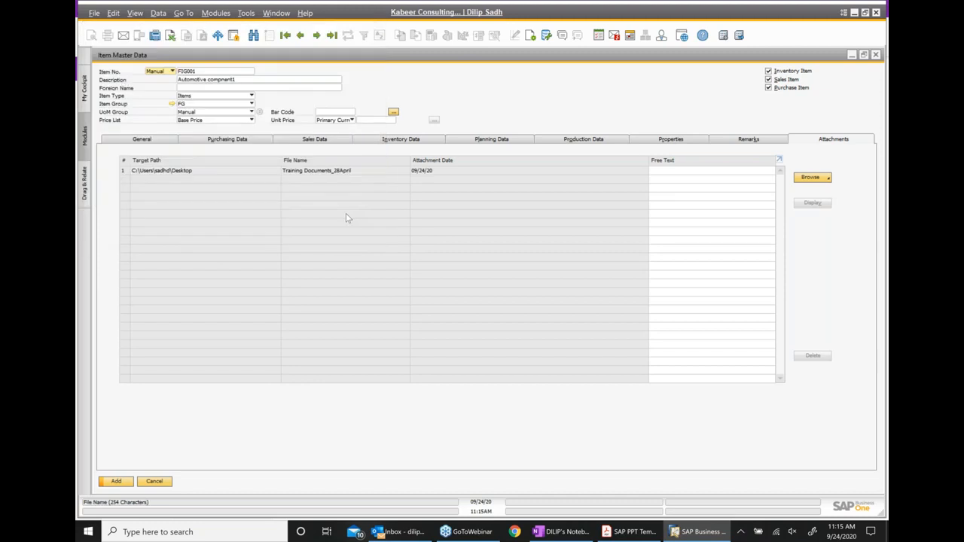
Open the attached Training Documents_28April file to check its content and close it again
click(190, 172)
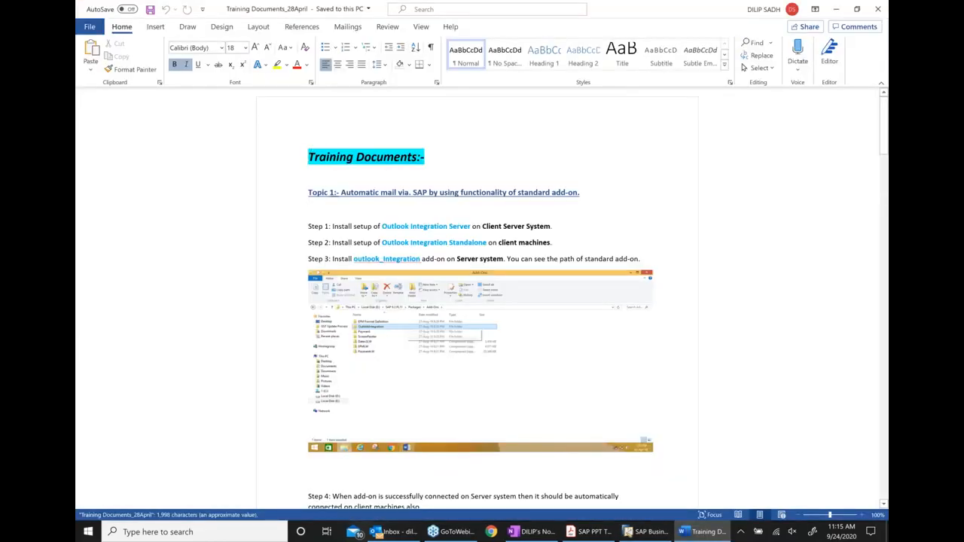
click(877, 9)
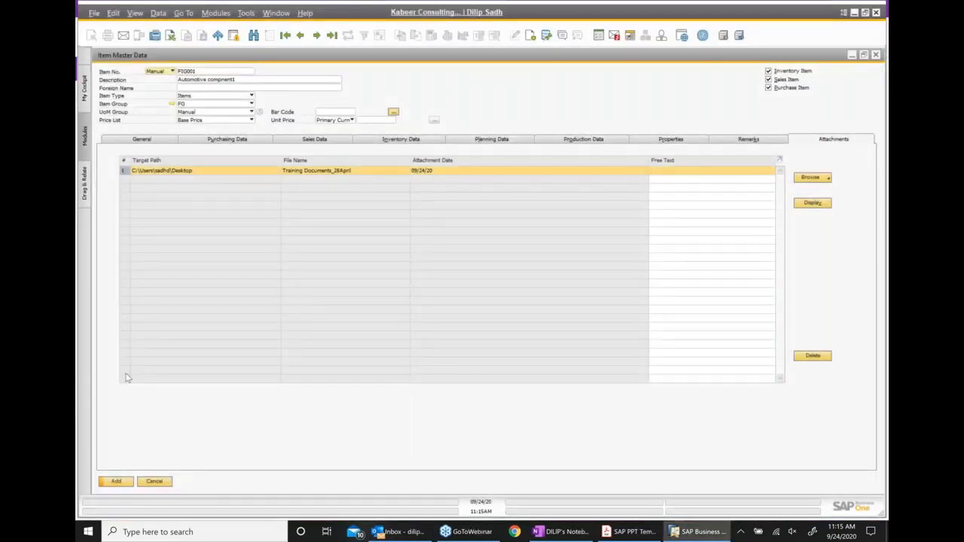
Add the new item master record FIG001 and close the Item Master Data window
double_click(288, 55)
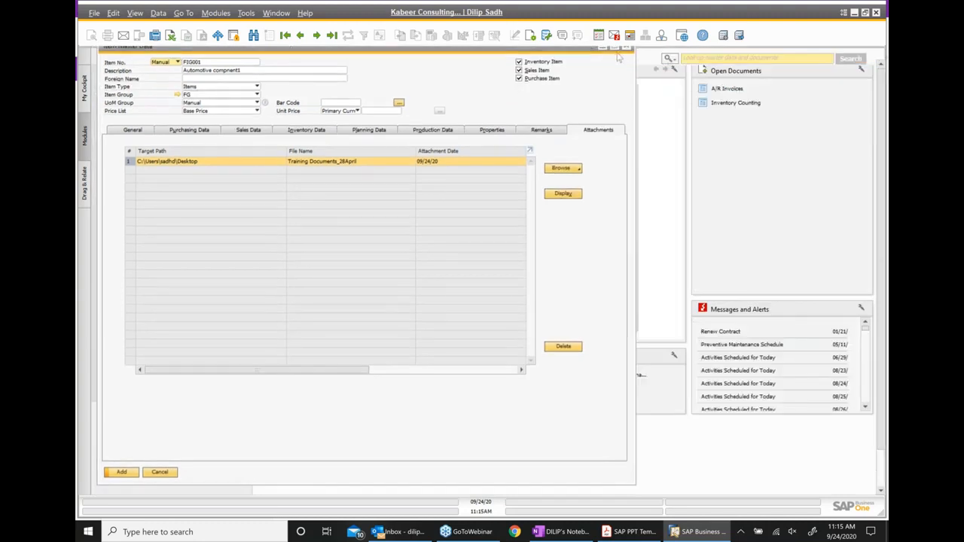
click(615, 48)
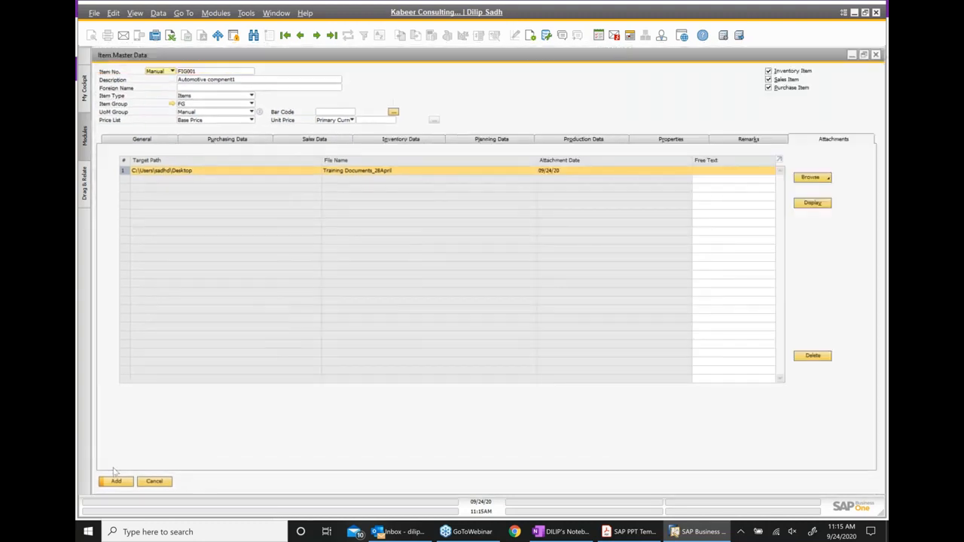
click(125, 484)
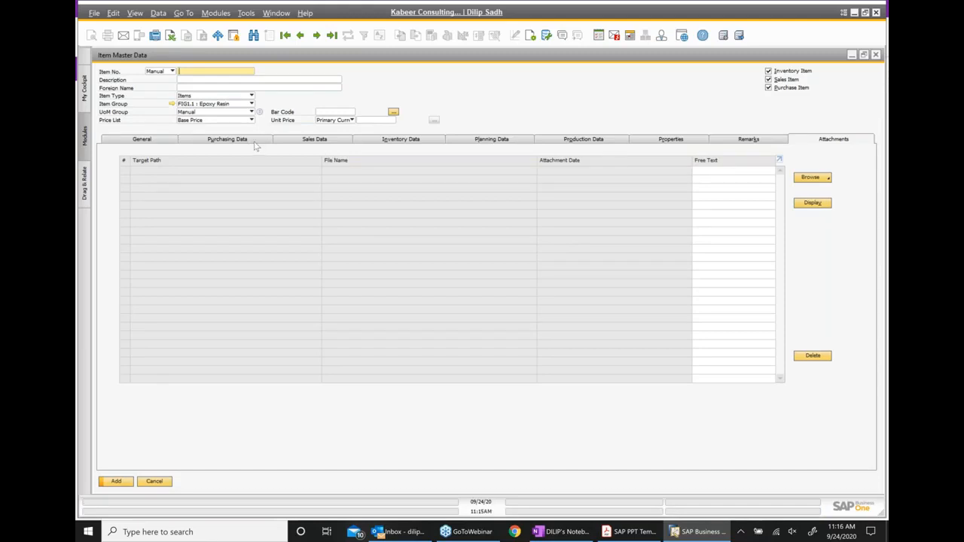
click(300, 36)
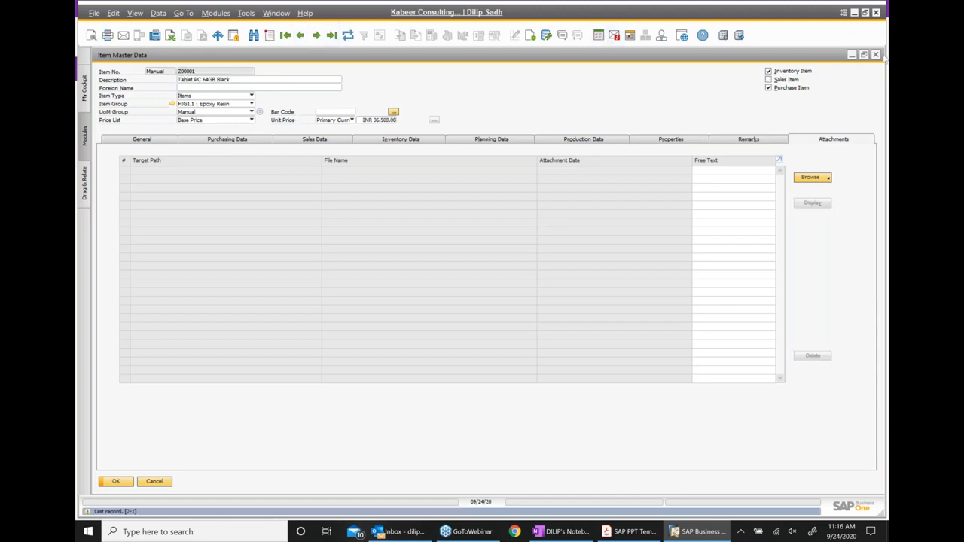
click(875, 55)
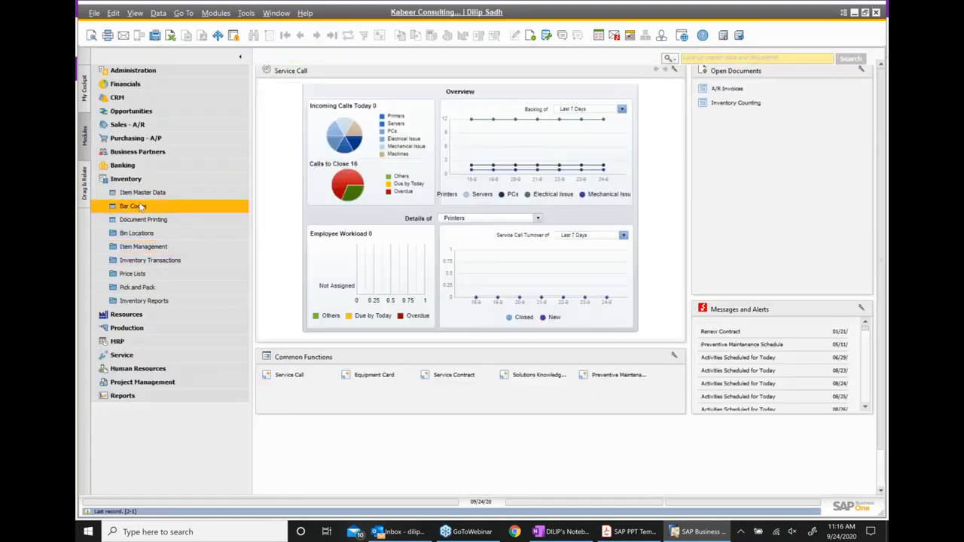
Search all items with the wildcard "*" and locate item FIG001, Automotive compnent1, in the list
click(154, 194)
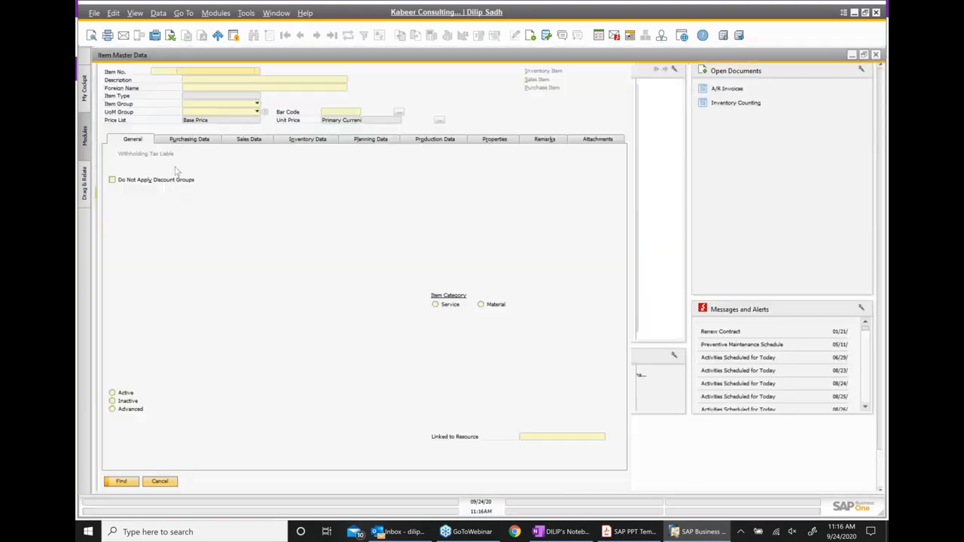
text(*)
key(Return)
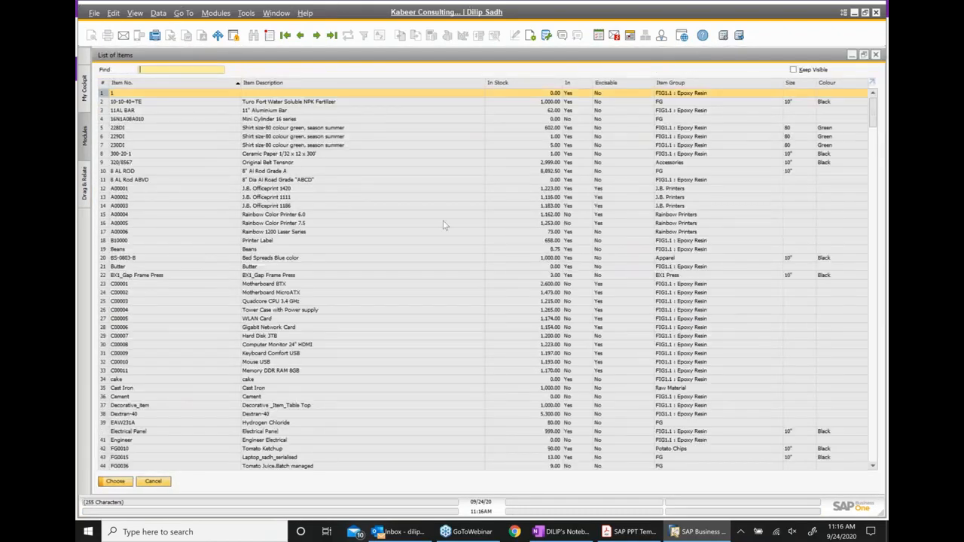
scroll(508, 278, down, 3)
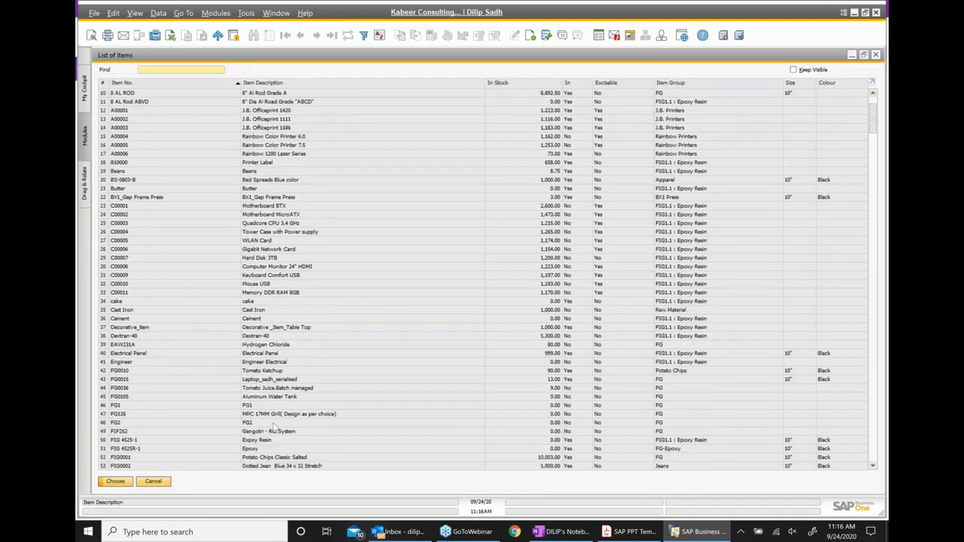
scroll(274, 422, down, 3)
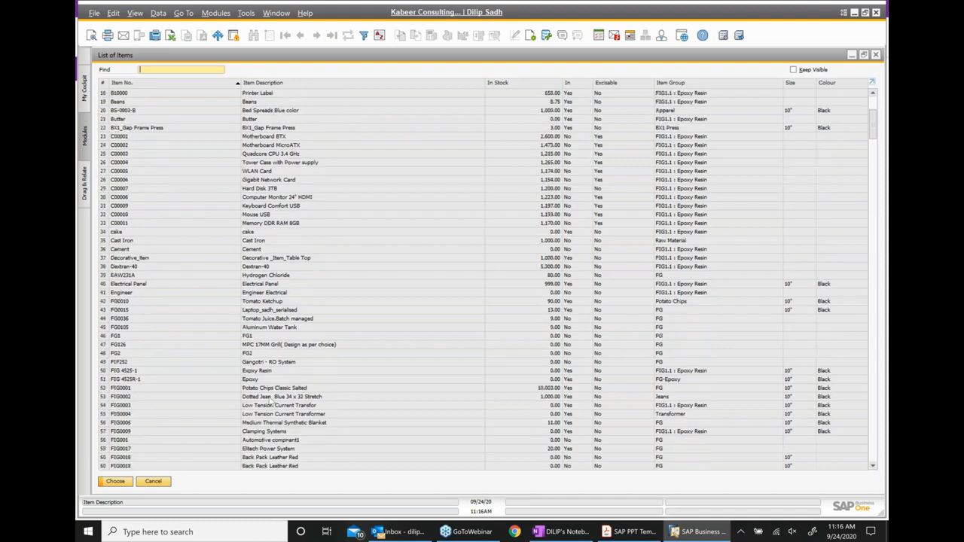
scroll(278, 382, down, 2)
scroll(279, 384, down, 2)
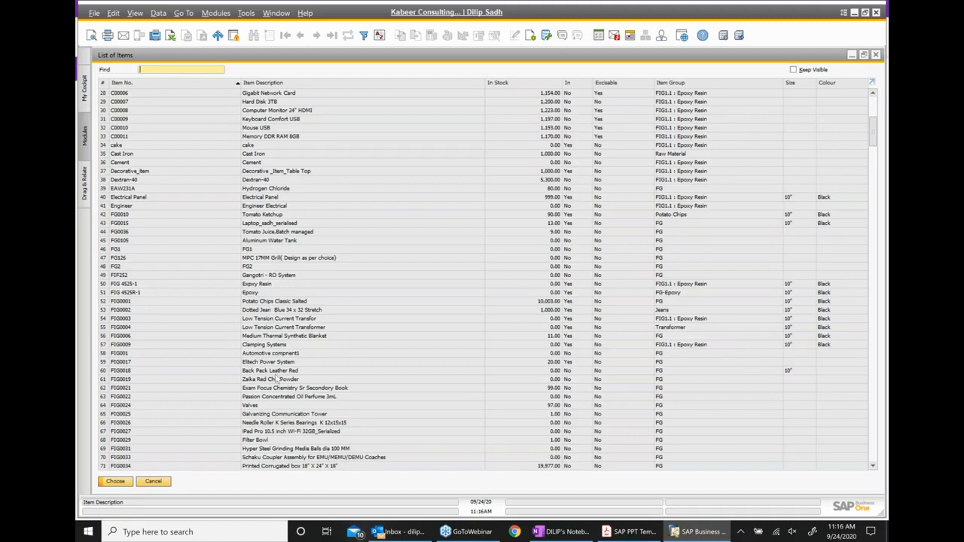
scroll(281, 400, down, 1)
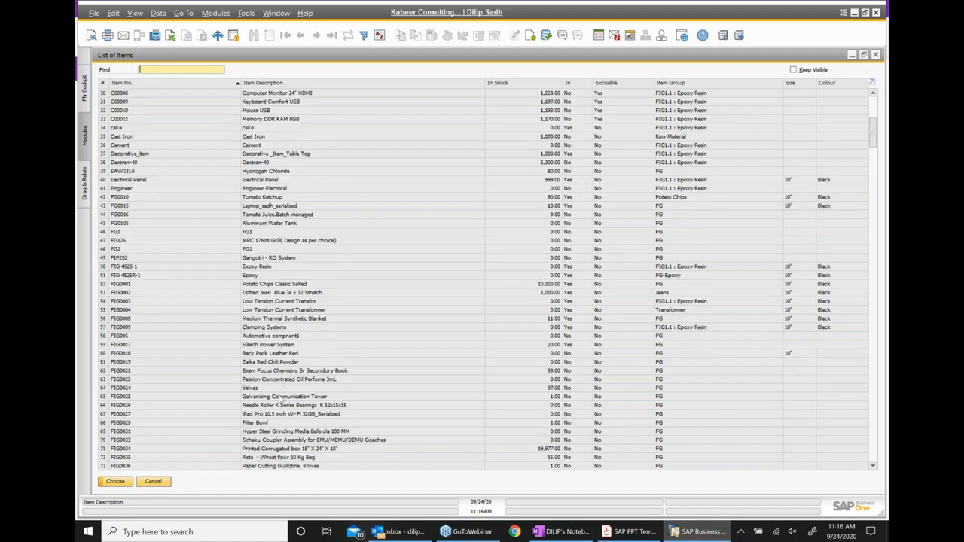
click(272, 336)
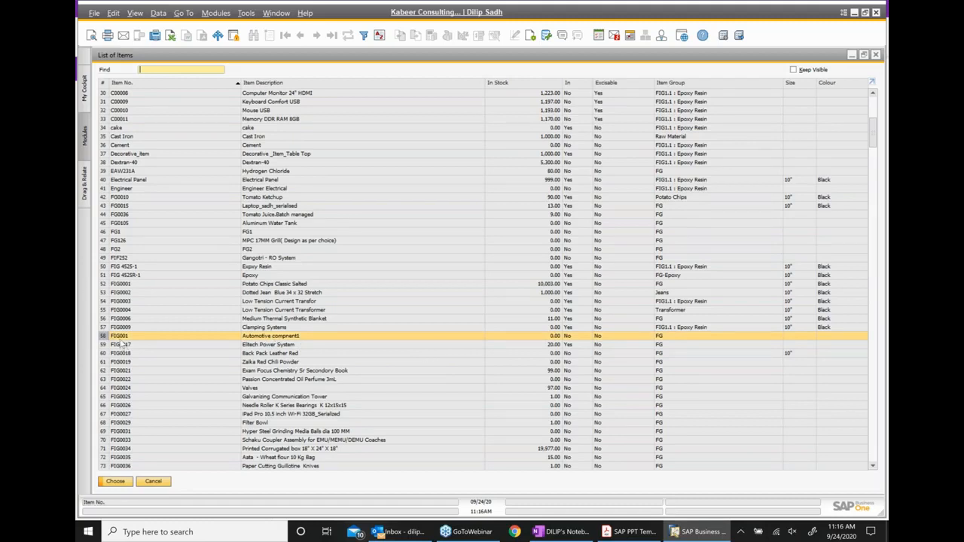
Switch to OneNote and append "... FIG001" to the bullet about the exercise of creating new item master data
click(565, 528)
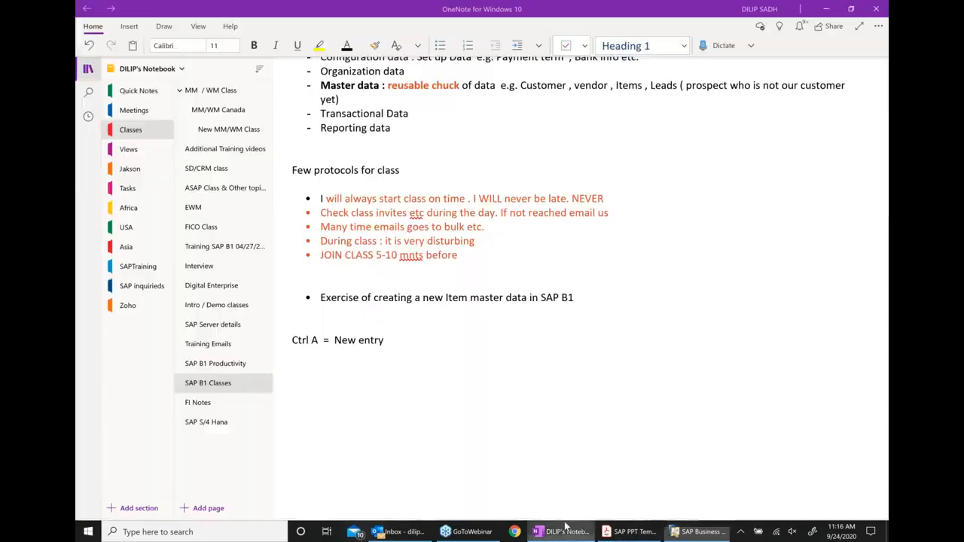
click(611, 303)
text(... FIG001)
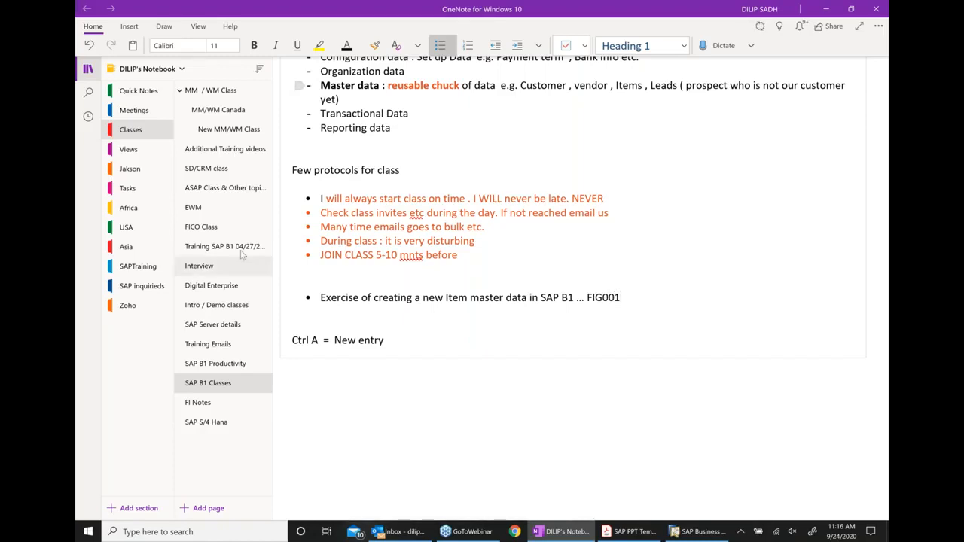
Switch to the SAP PPT Template PDF in Acrobat Reader and examine the Configuration Data page
click(632, 525)
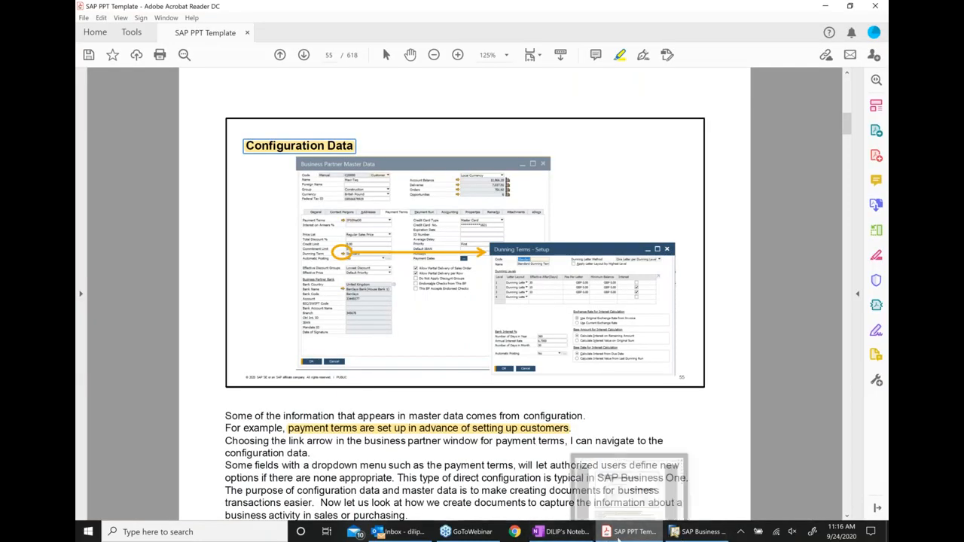
click(565, 532)
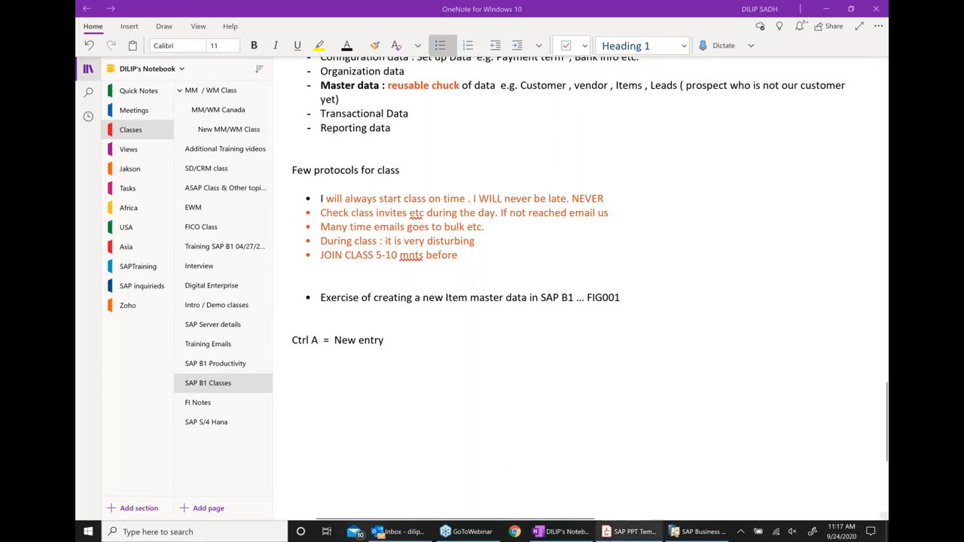
click(633, 533)
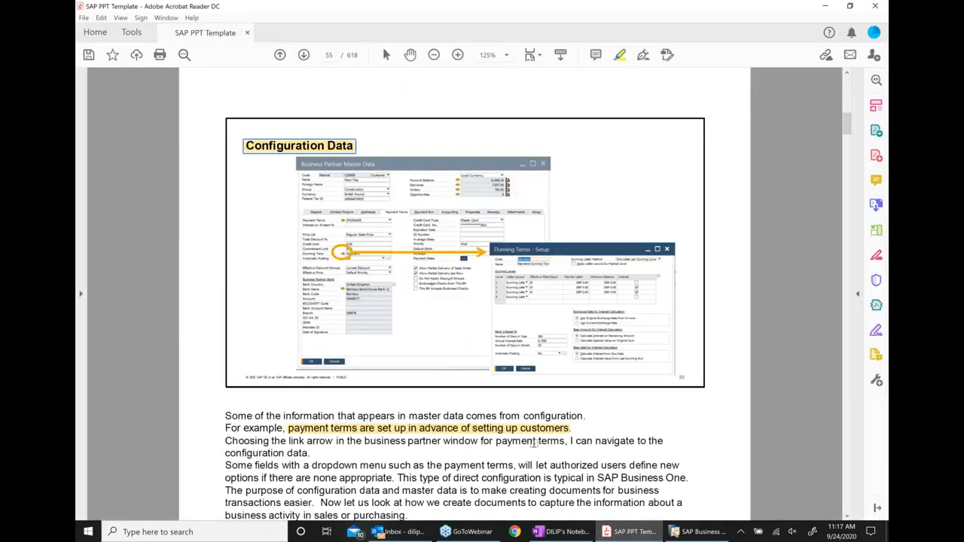
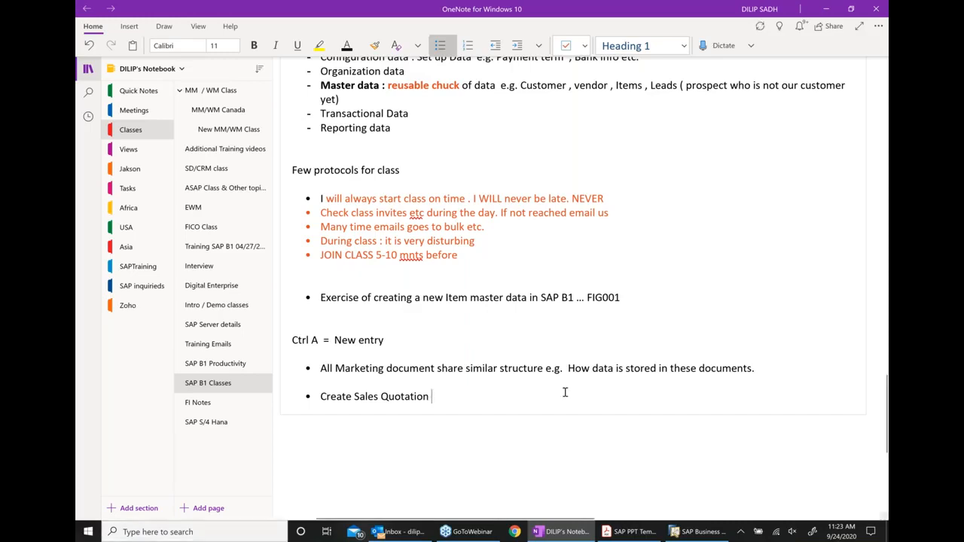
Insert "Exercise for" in front of the "Create Sales Quotation" bullet in the OneNote class notes
scroll(563, 390, down, 3)
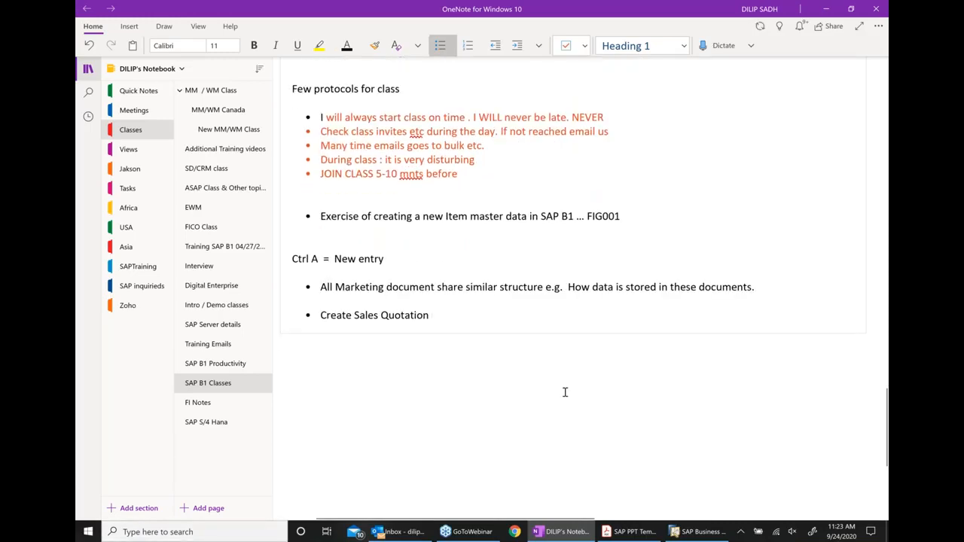
click(324, 312)
text(exe)
text(rcise fo)
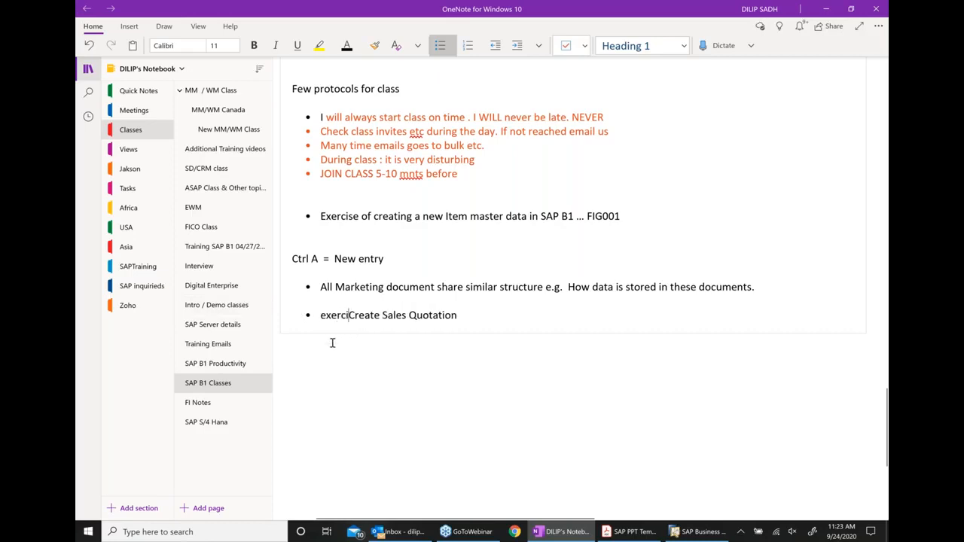
text(r)
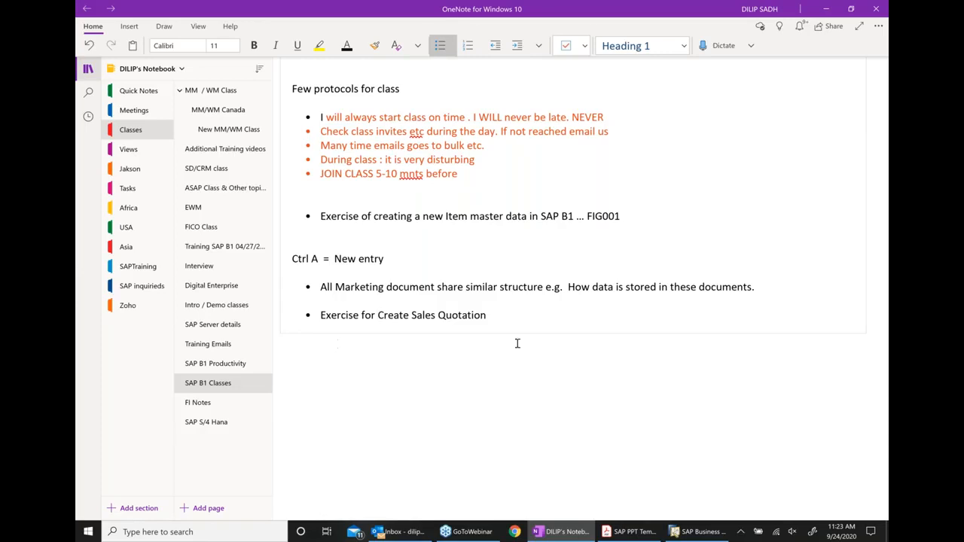
Switch to SAP Business One, open a new Sales Quotation and choose Microchips as the customer
click(698, 531)
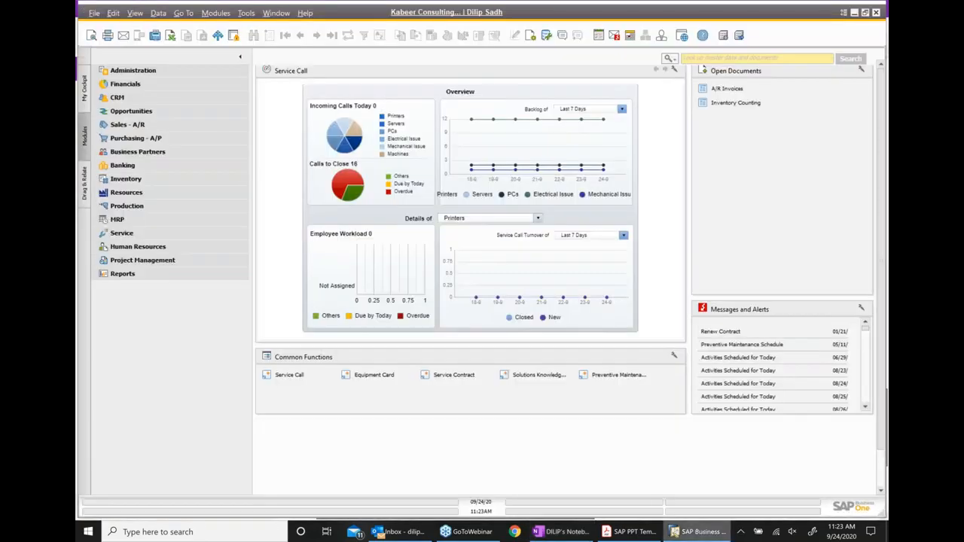
click(147, 127)
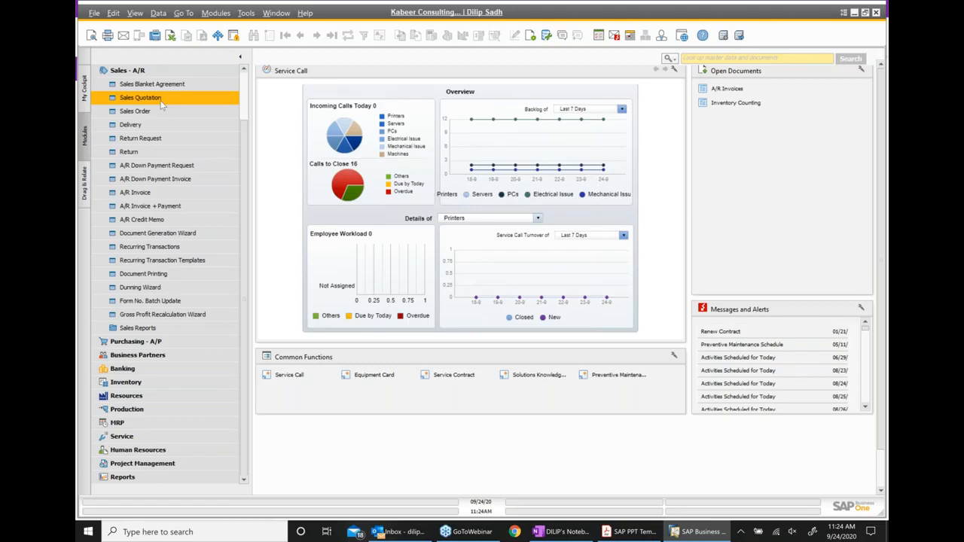
click(160, 101)
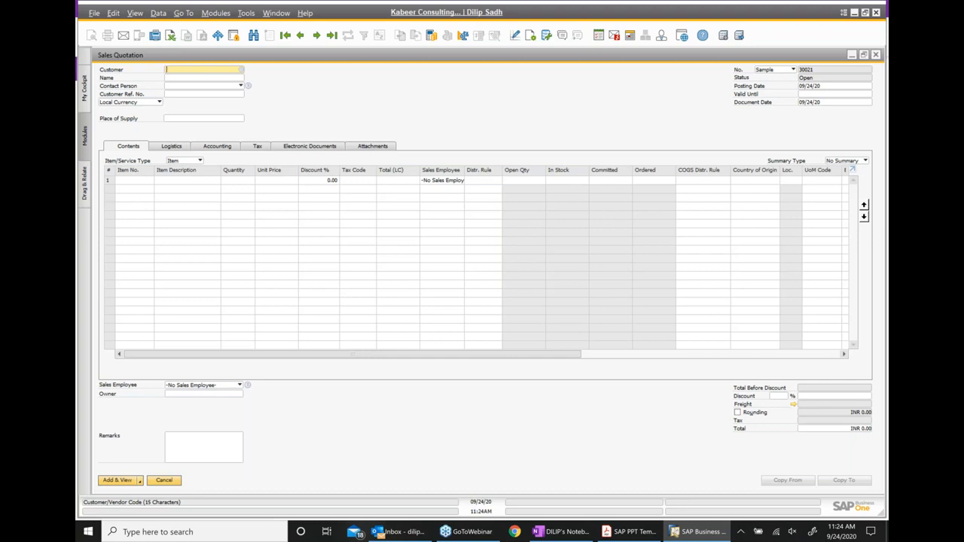
click(241, 69)
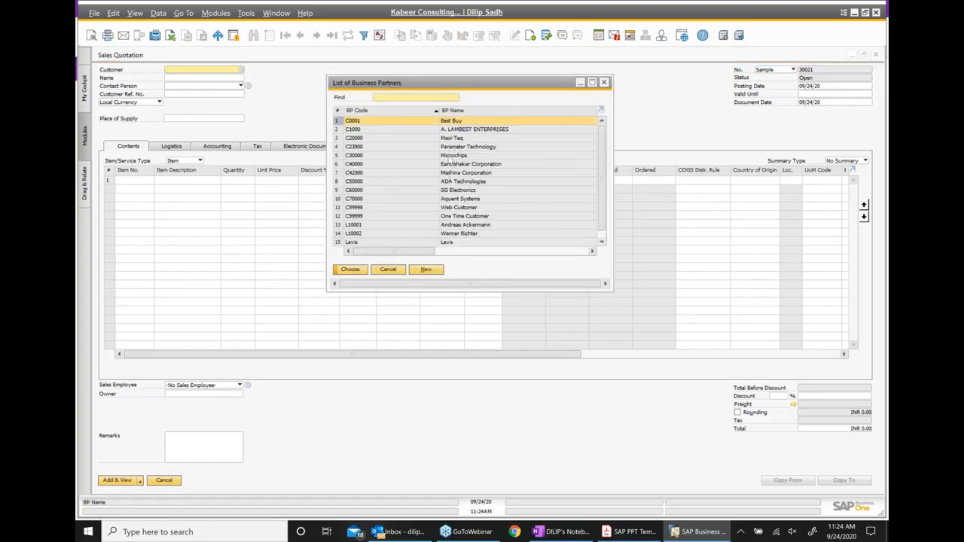
double_click(464, 157)
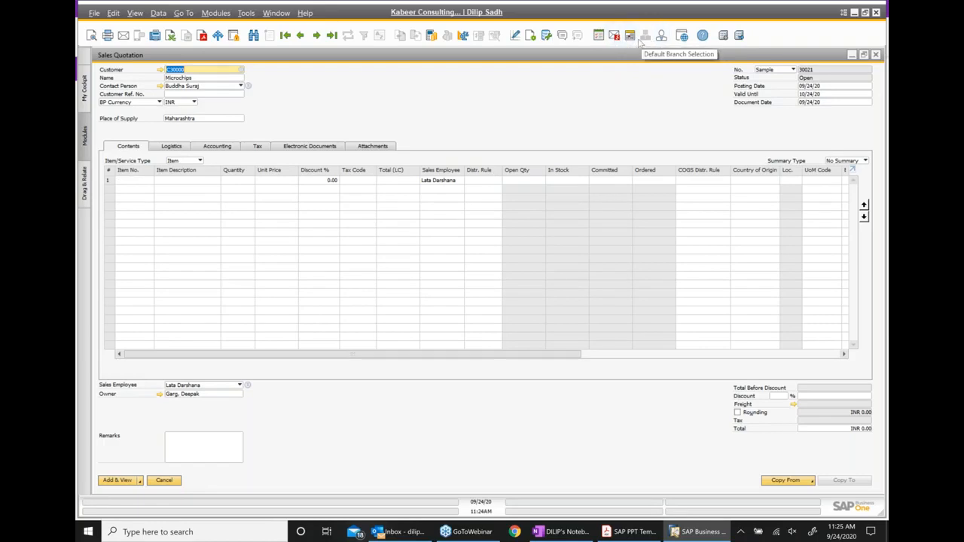
Make the Type column visible in the quotation's table through the Form Settings and accept the change
click(531, 37)
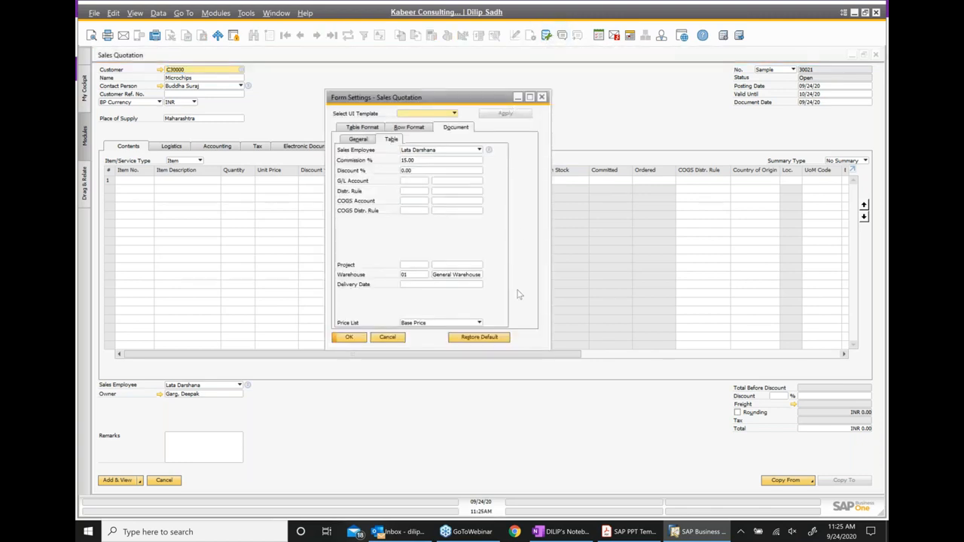
click(360, 140)
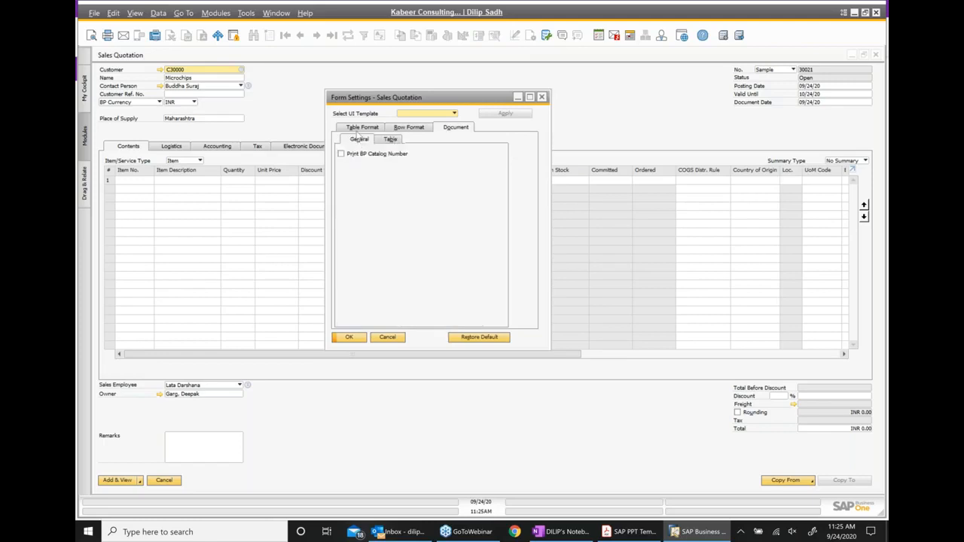
click(360, 129)
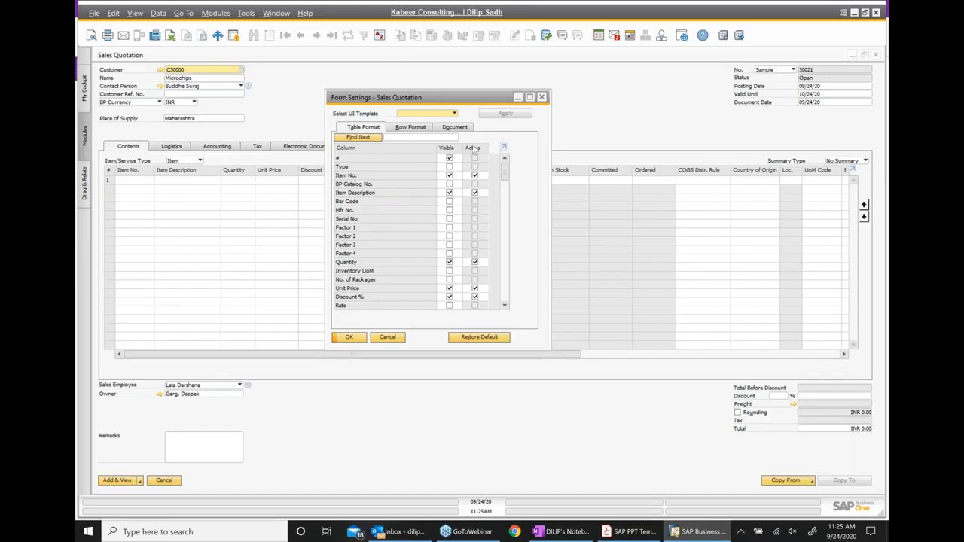
click(449, 167)
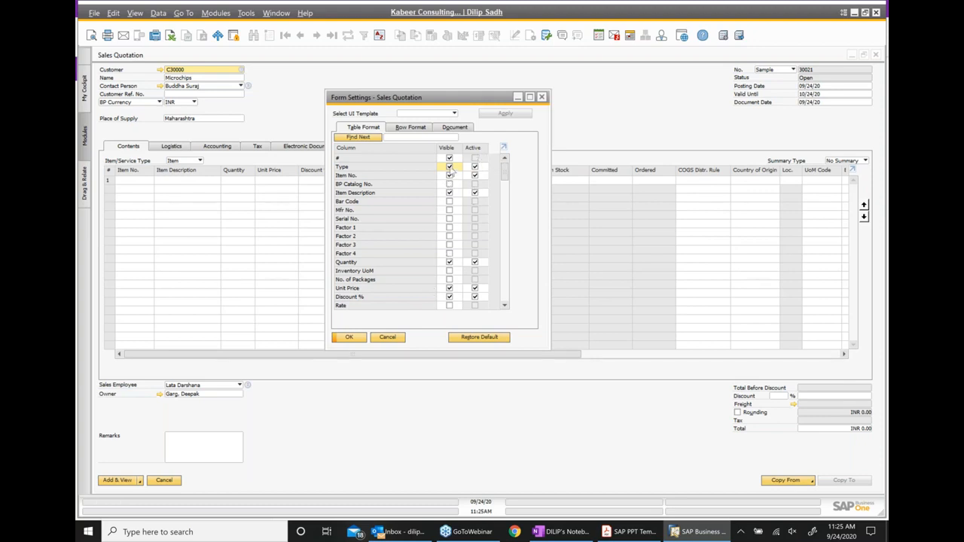
click(350, 337)
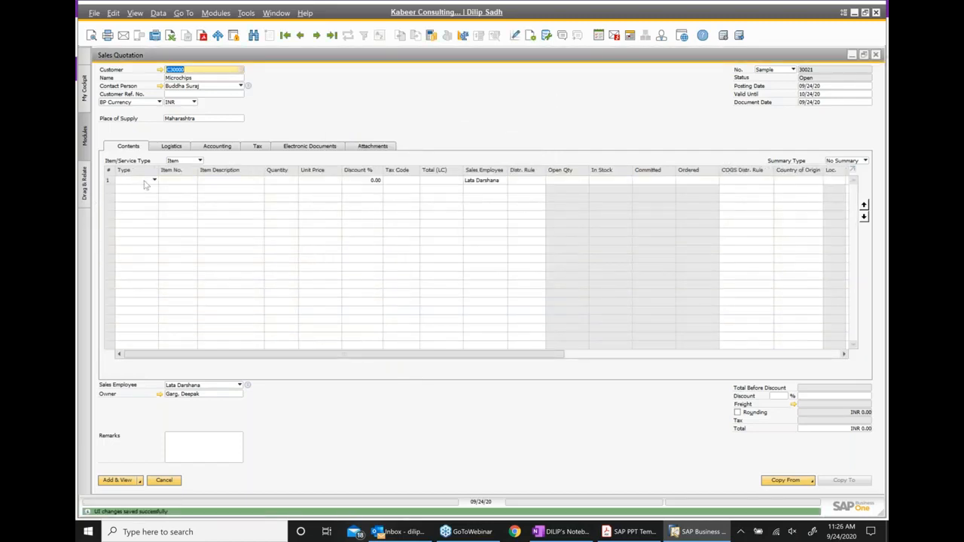
Enter item FIG001, Automotive compnent1, in the first row of the quotation, checking the item number in the OneNote notes
click(172, 181)
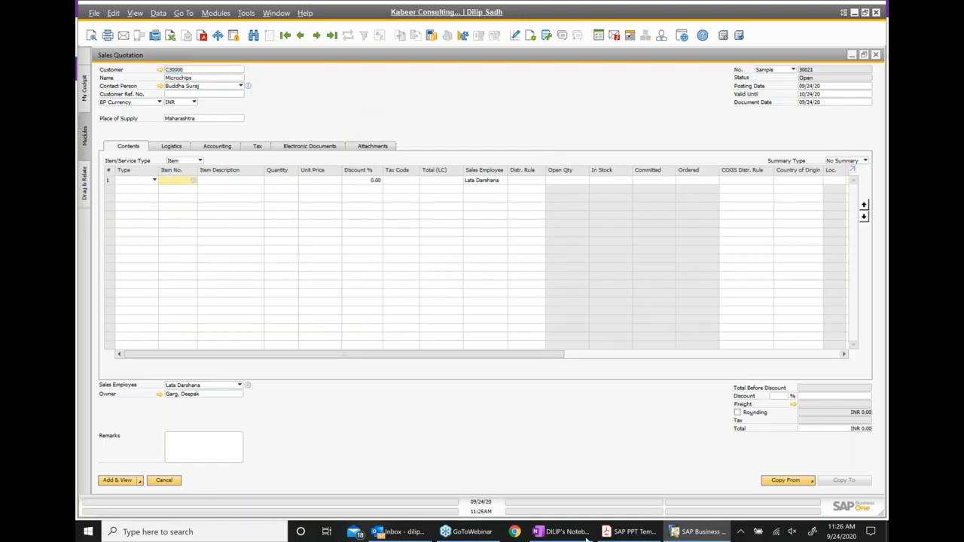
click(619, 534)
click(566, 533)
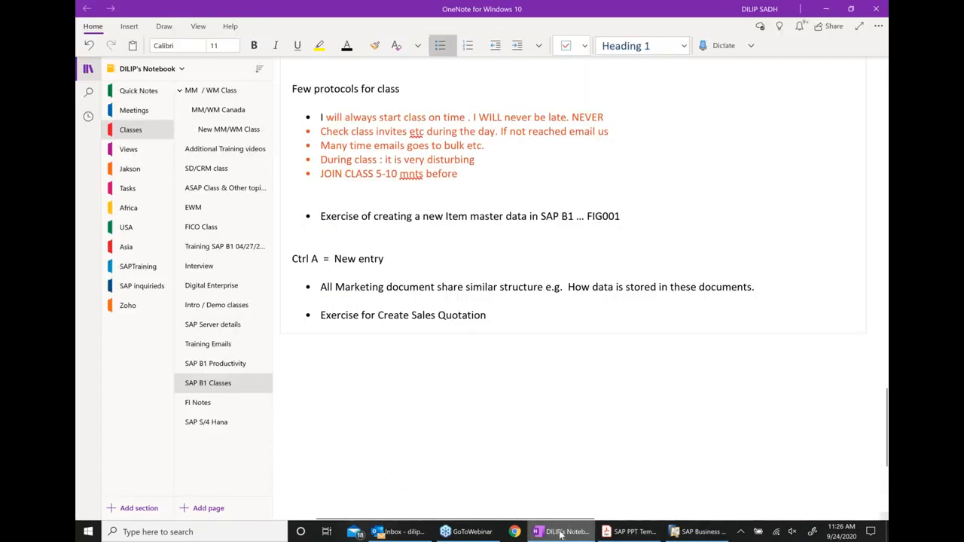
click(699, 532)
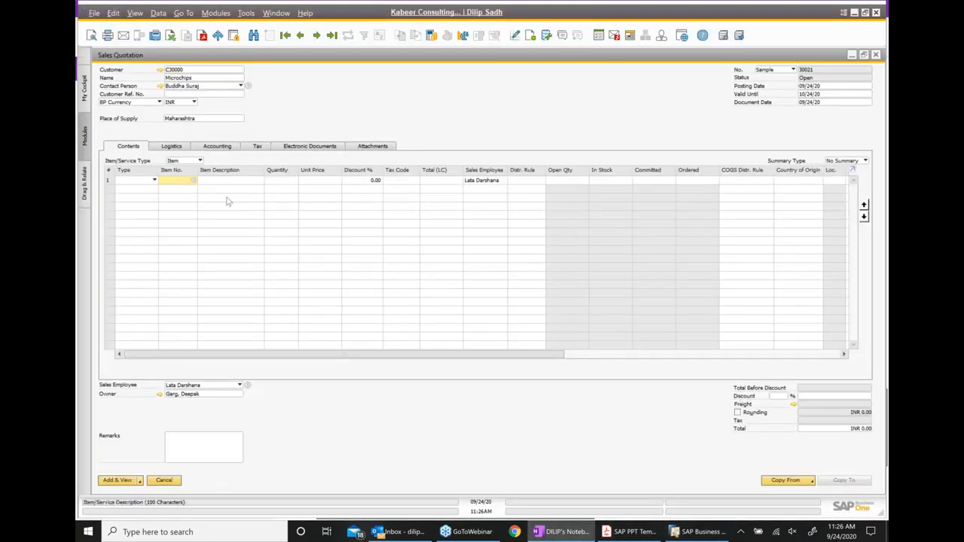
text(fig)
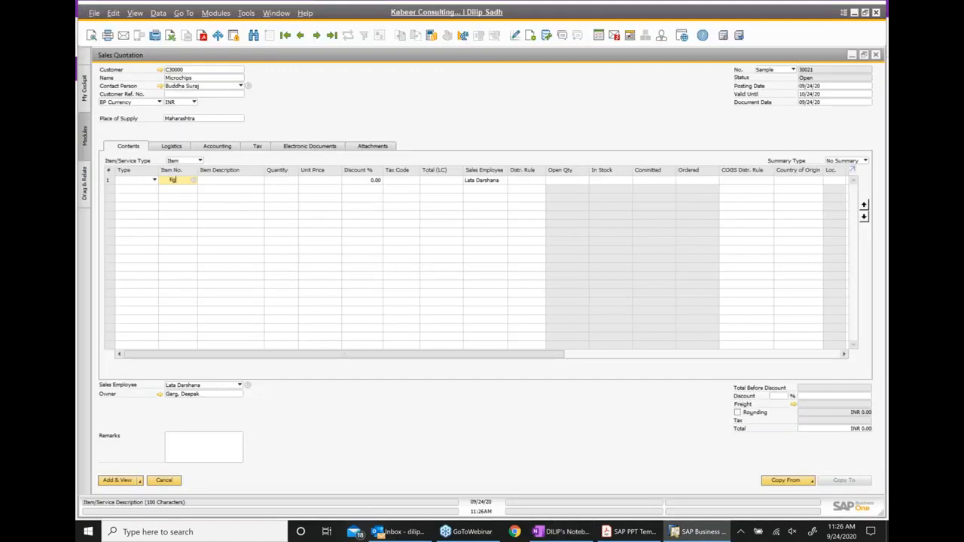
text(001)
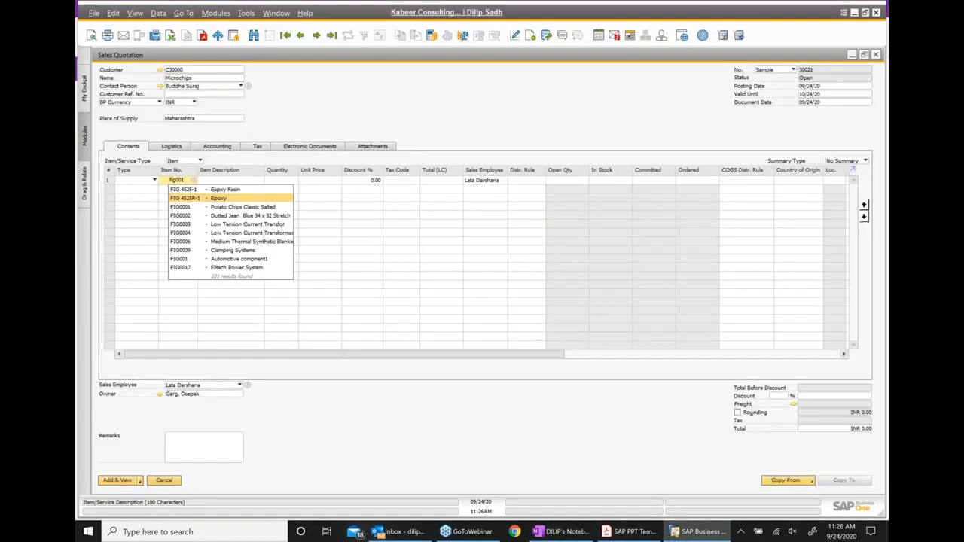
click(242, 191)
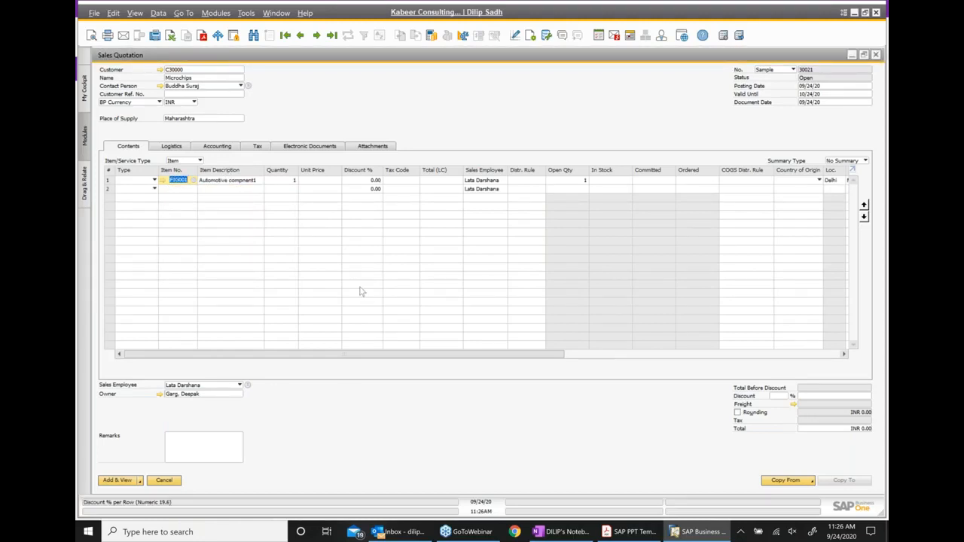
Set the unit price of item FIG001 to 250 and enter the remark "This is out test Quotation"
click(317, 183)
text(250)
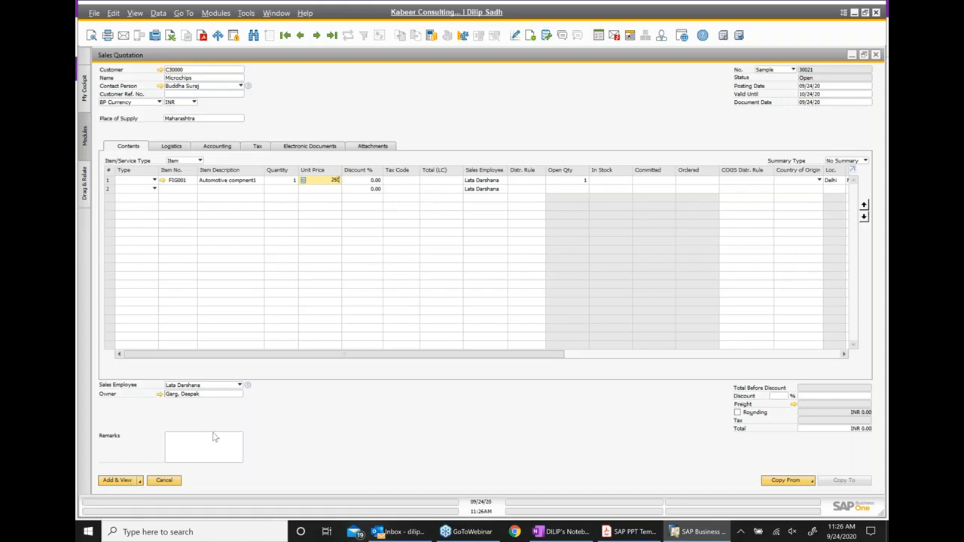
click(198, 456)
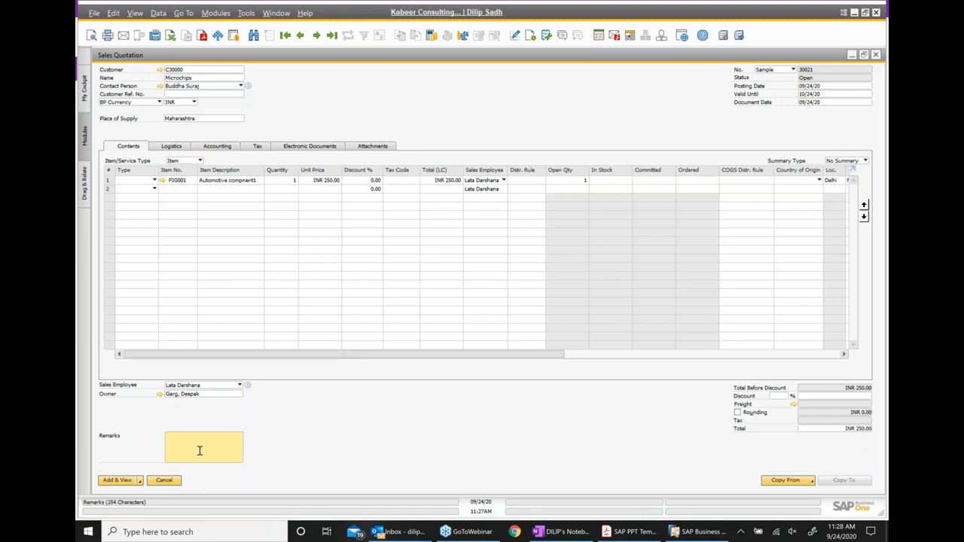
text(This is our)
text( test Quotation)
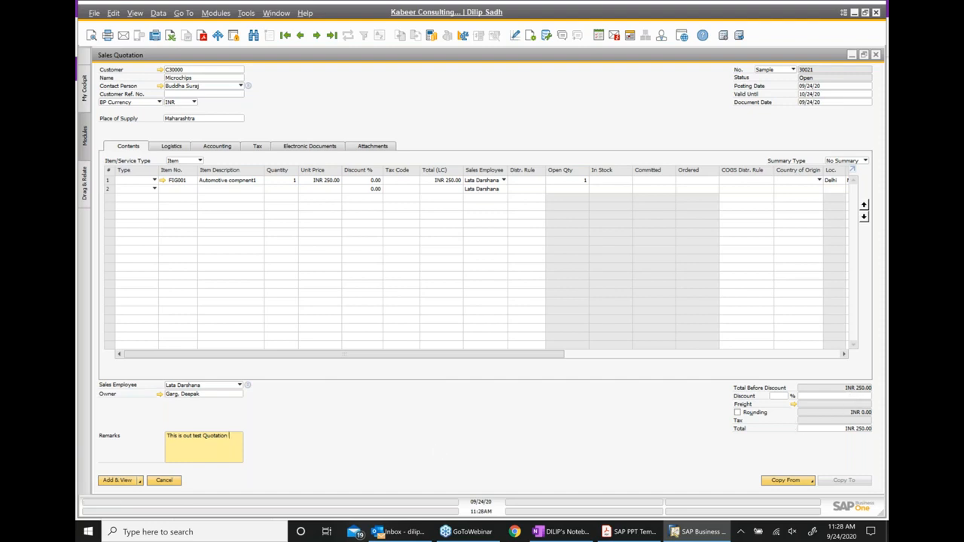
Review the quotation's logistics, accounting, tax and electronic document details
click(173, 147)
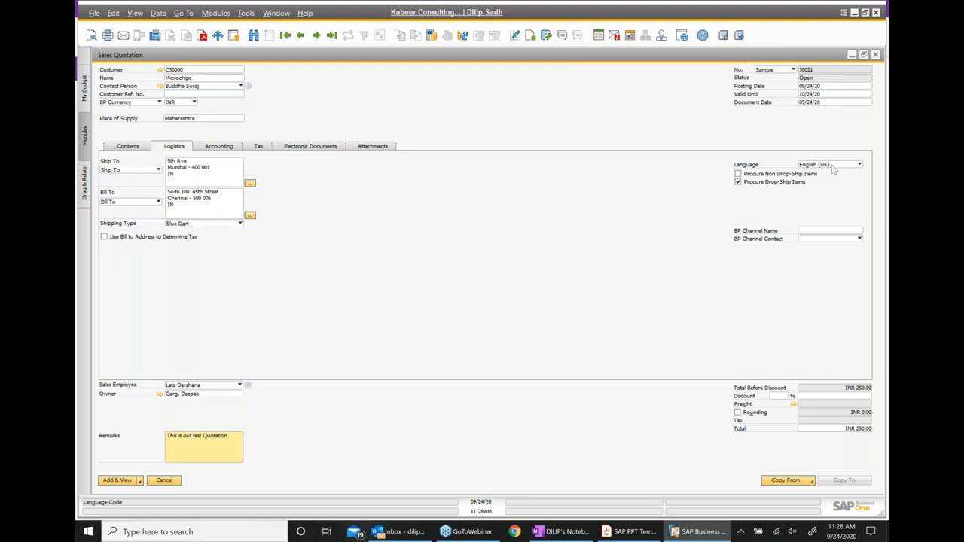
click(233, 148)
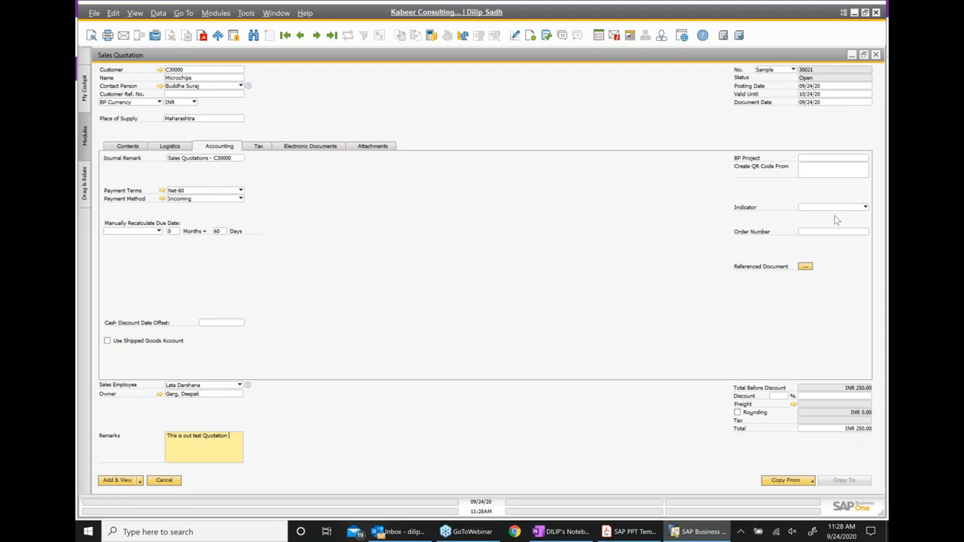
click(258, 149)
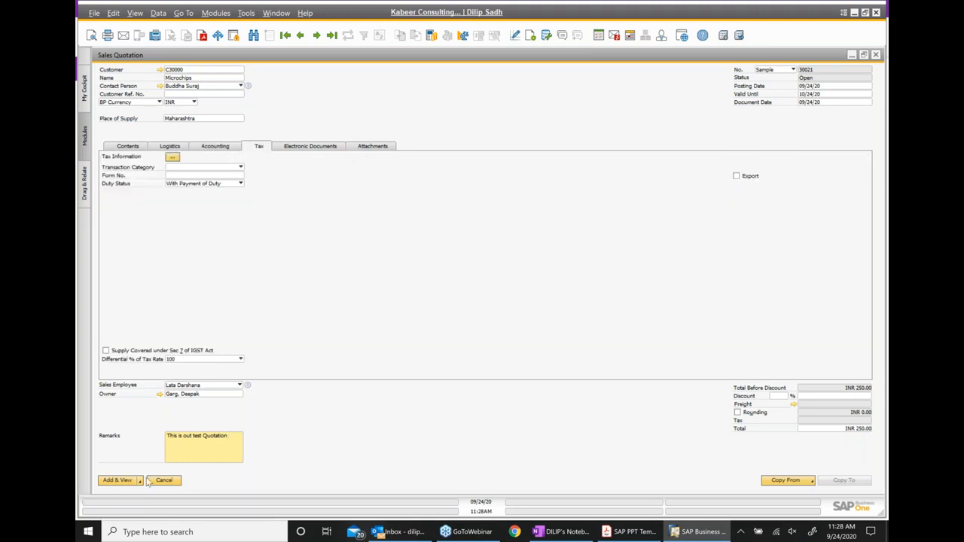
click(317, 148)
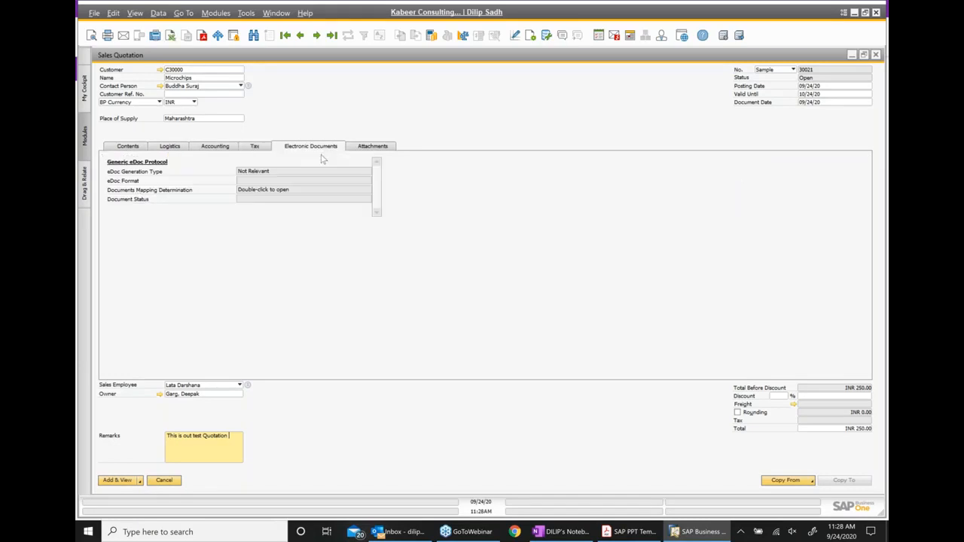
Attach the Certificate file from the Desktop to the sales quotation
click(373, 148)
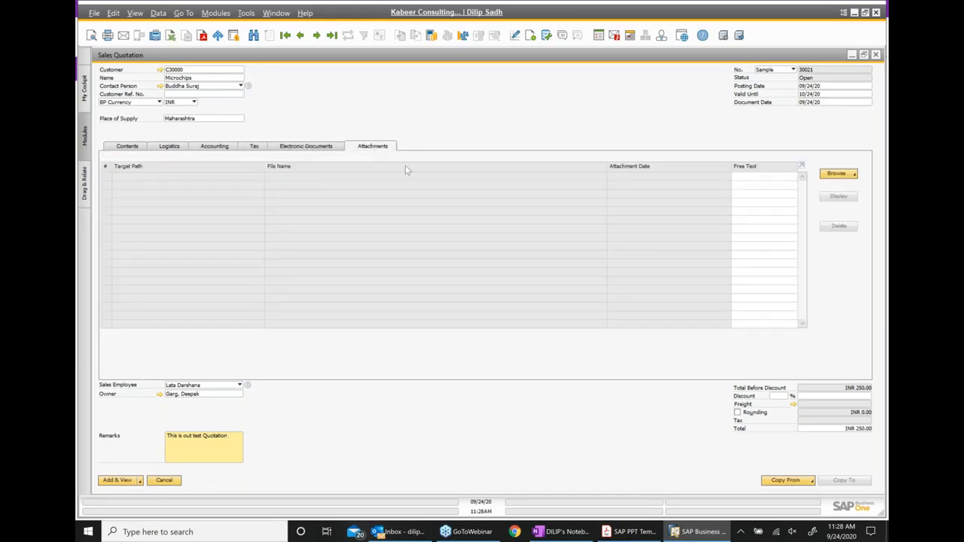
click(837, 176)
click(832, 185)
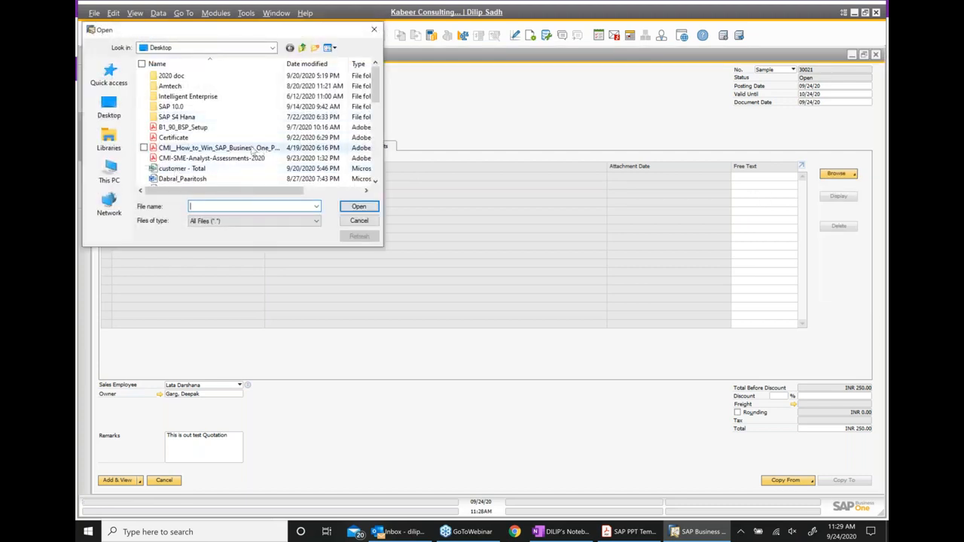
scroll(253, 152, down, 1)
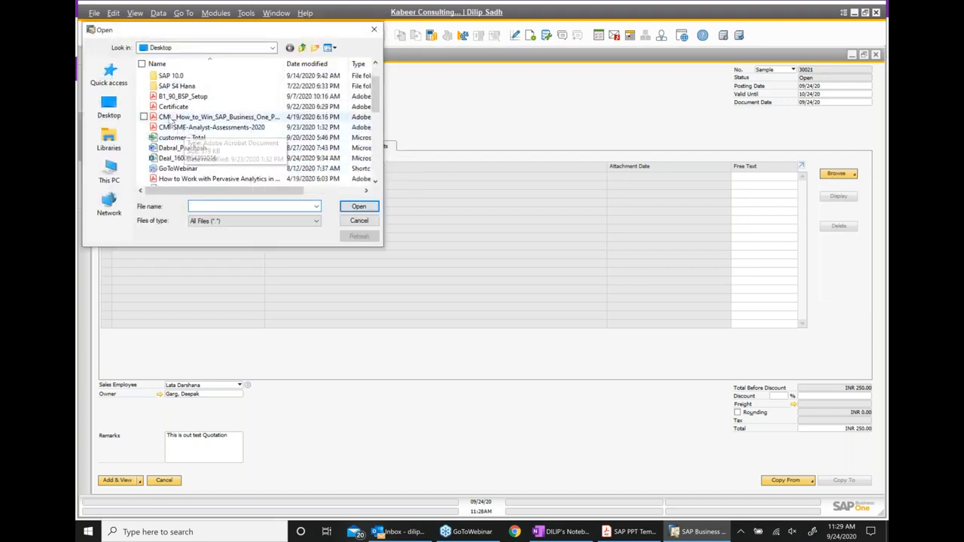
click(182, 107)
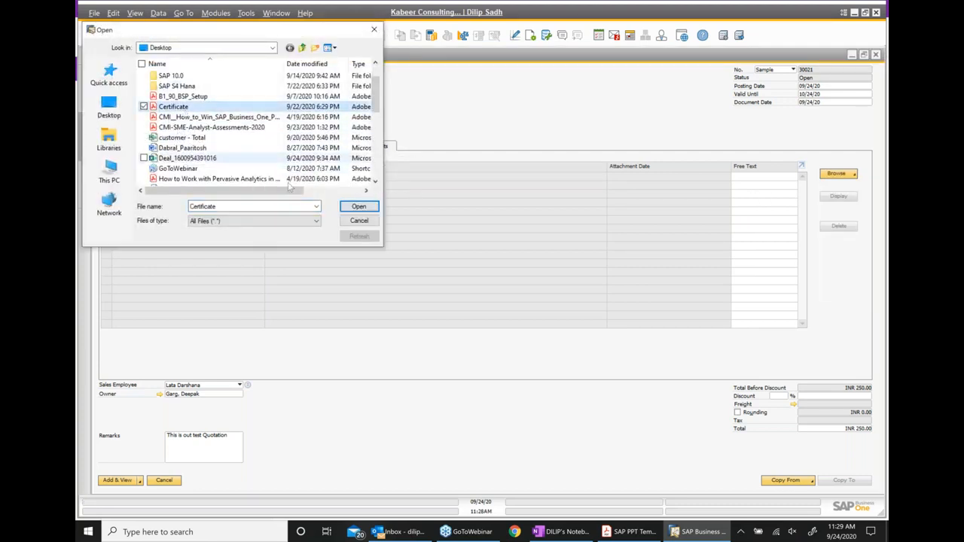
click(357, 206)
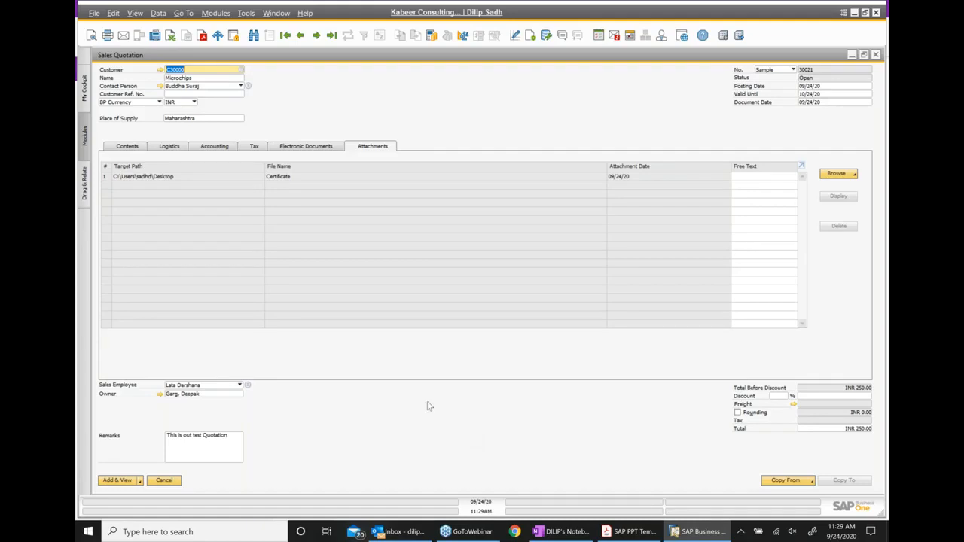
Display the attached Certificate file, close it, and add the sales quotation to the system
click(160, 178)
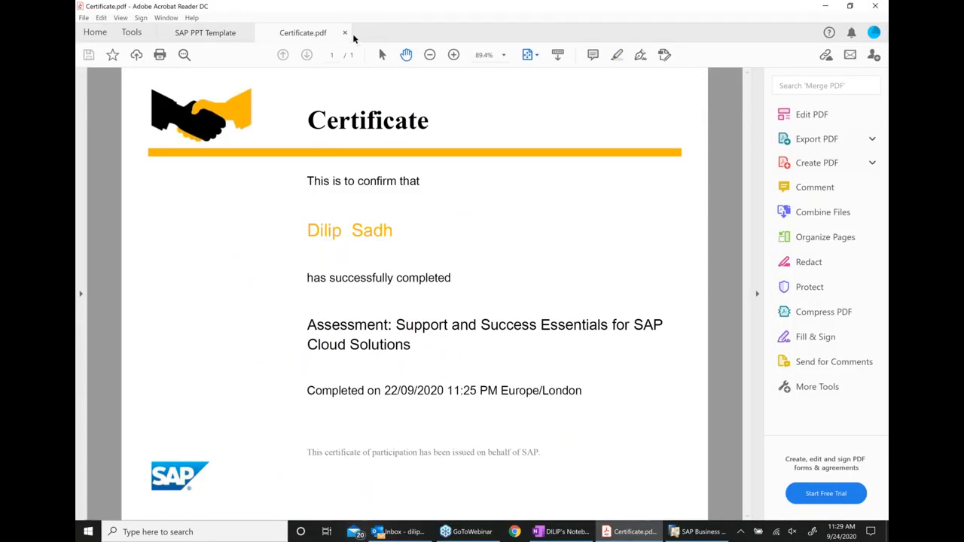
click(345, 32)
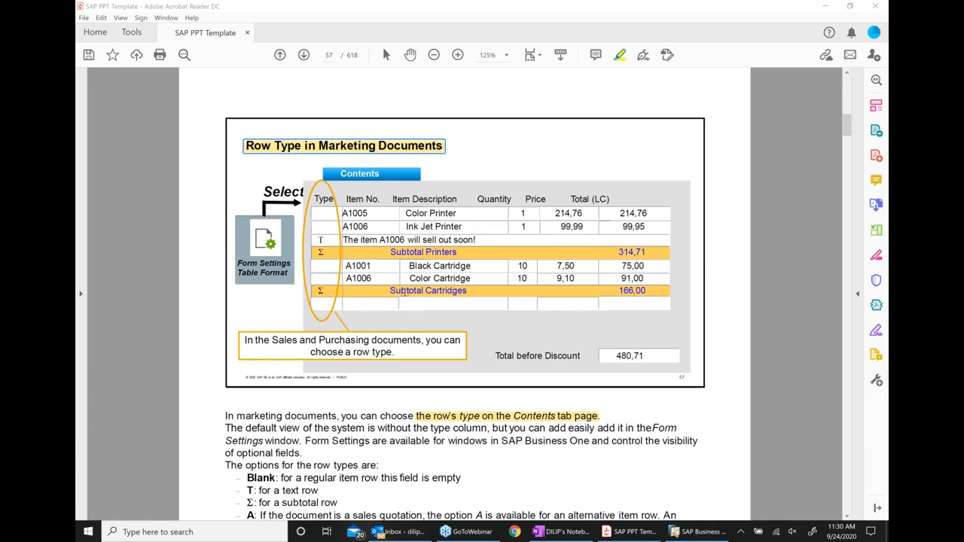
click(700, 531)
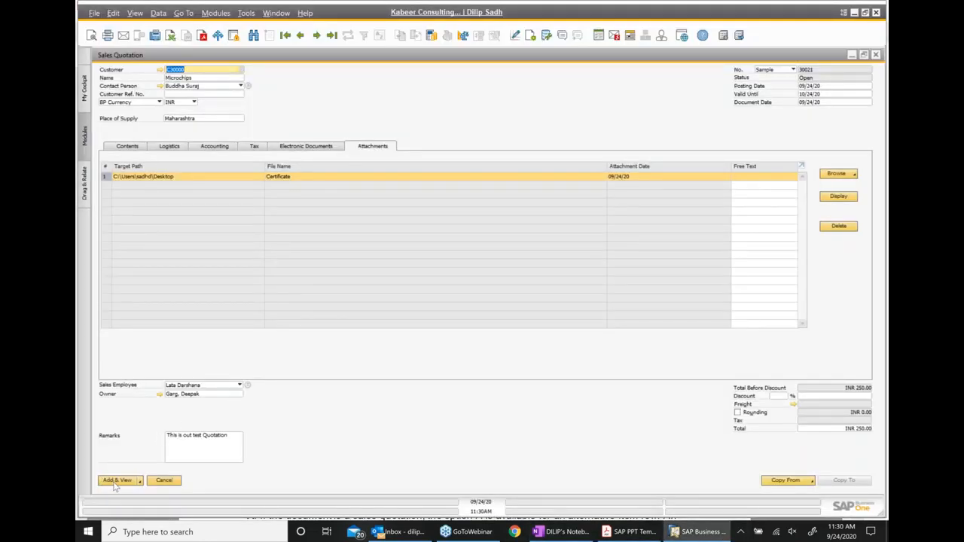
click(115, 482)
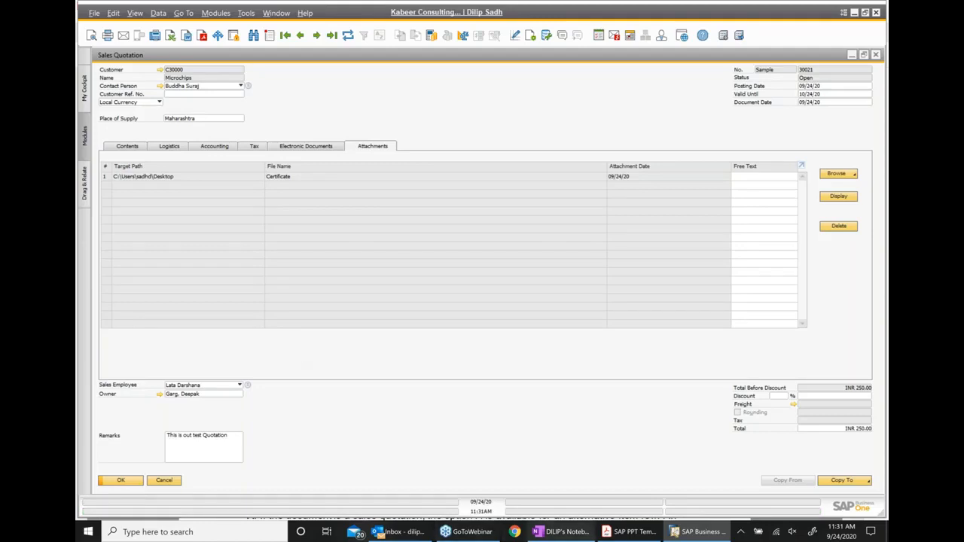
Add the bullet "Exercise for creating Purchase Quotation" below the sales quotation exercise in the OneNote class notes
click(628, 532)
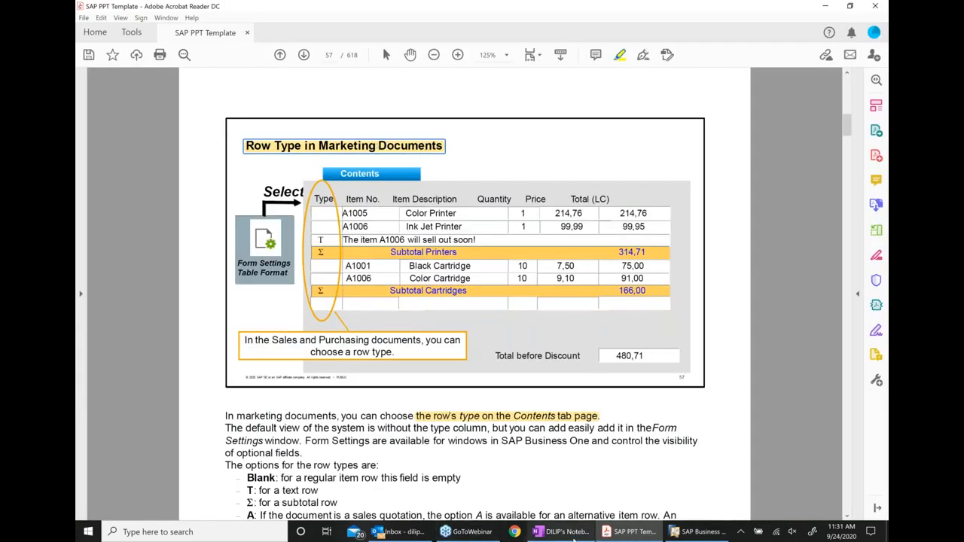
click(557, 533)
right_click(557, 533)
click(502, 313)
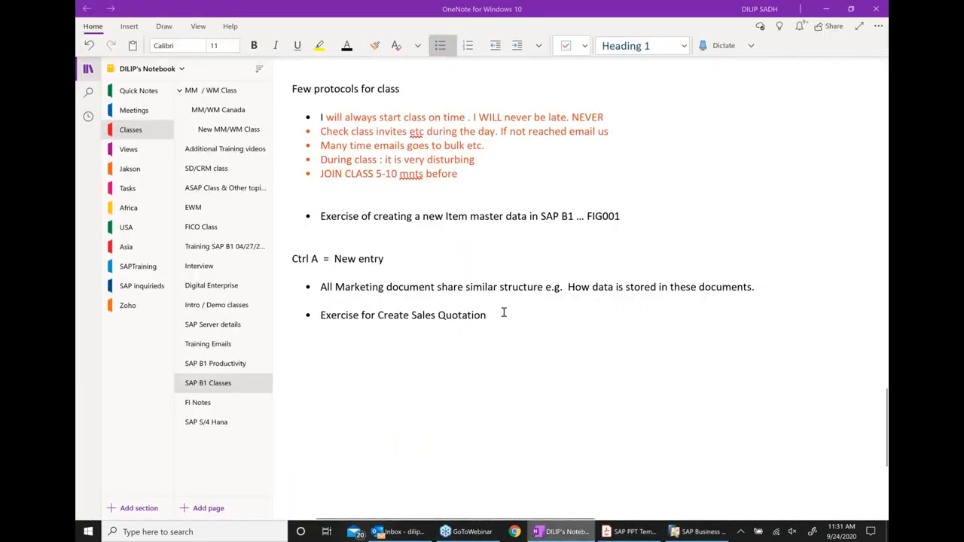
key(Return)
key(Return)
key(Return)
text(* )
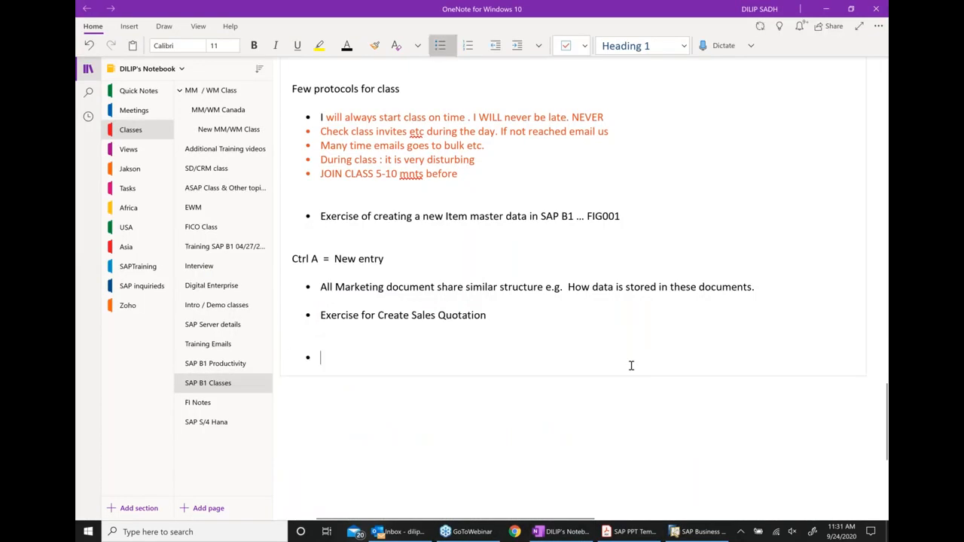
text(Exercise)
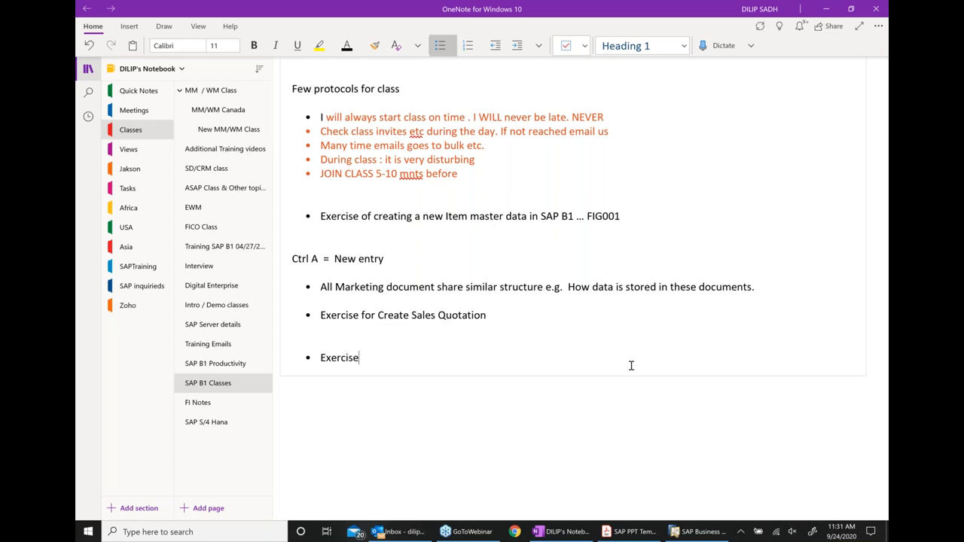
text( for creating Purchase Quot)
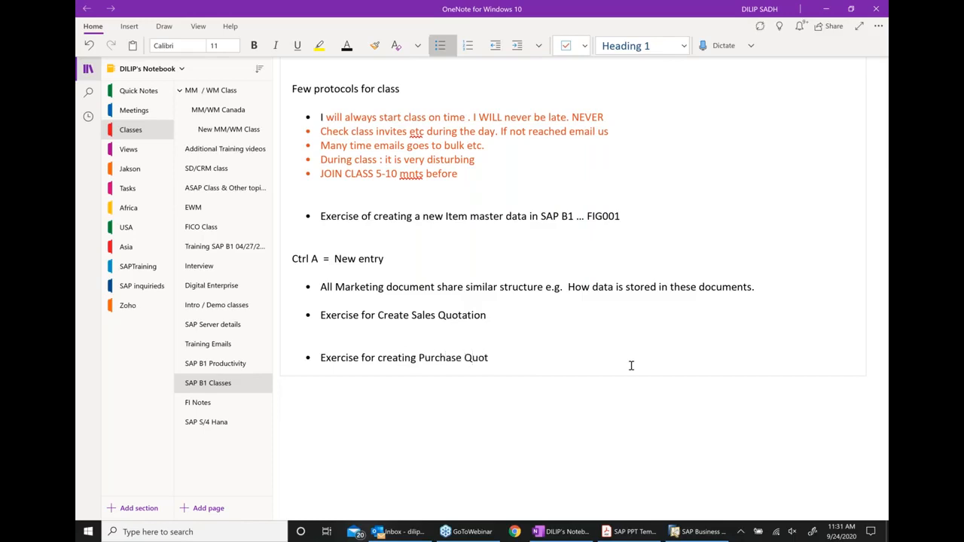
text(ation)
Switch to SAP Business One, close the sales quotation and expand the Purchasing - A/P module
click(701, 532)
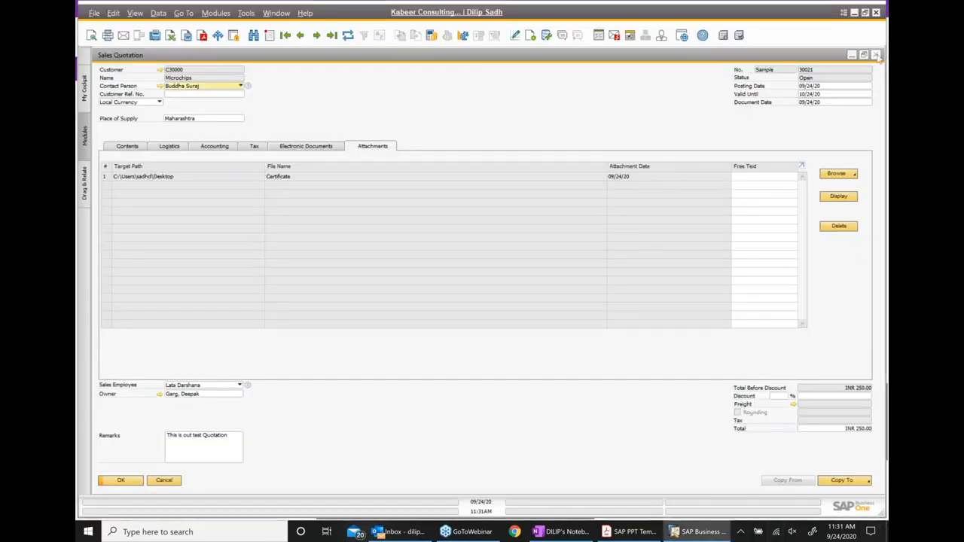
click(876, 55)
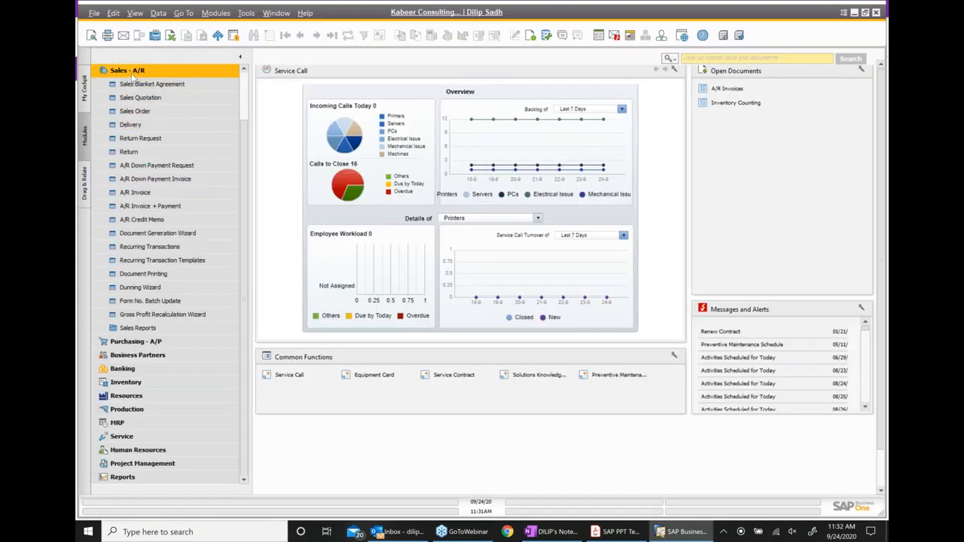
click(130, 71)
click(135, 138)
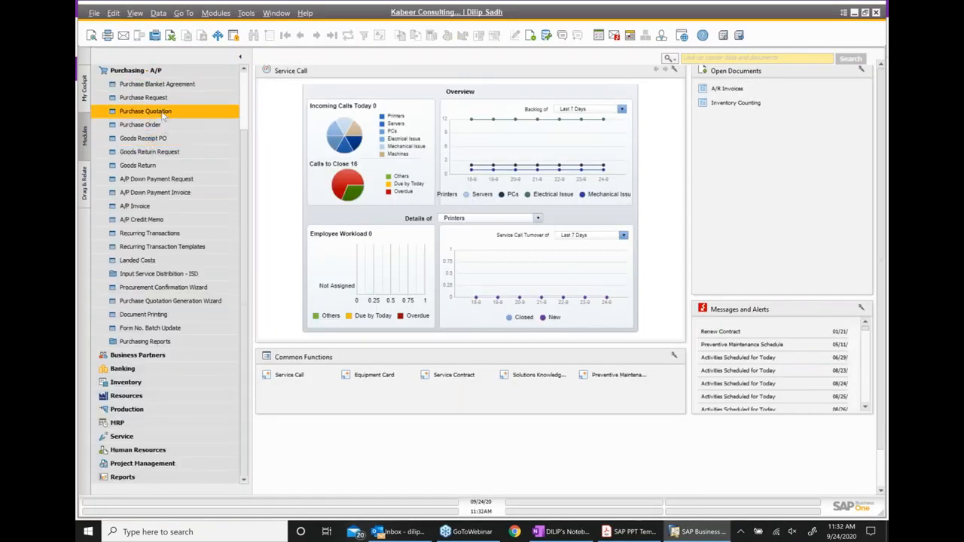
Compare the document types offered in the Purchasing - A/P and Sales - A/R modules
scroll(169, 151, up, 1)
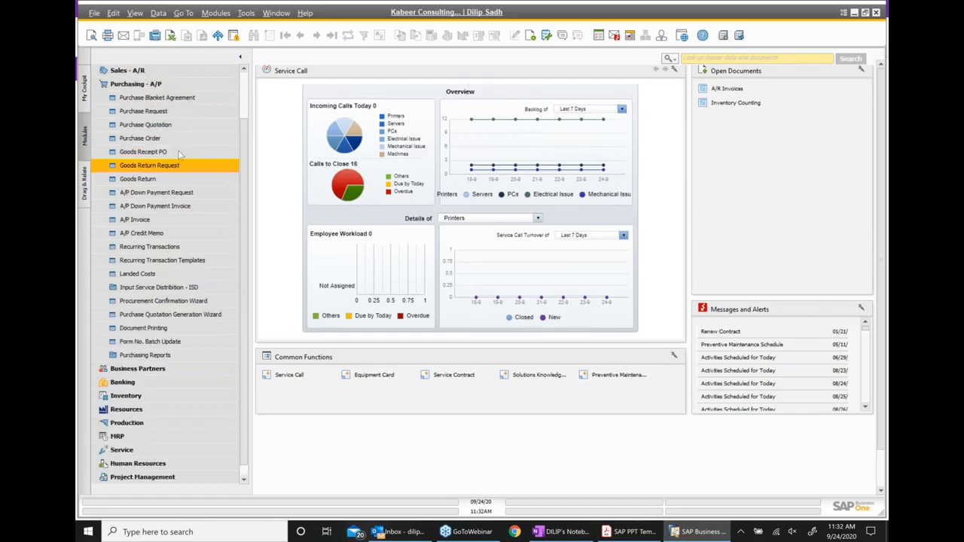
scroll(173, 169, up, 1)
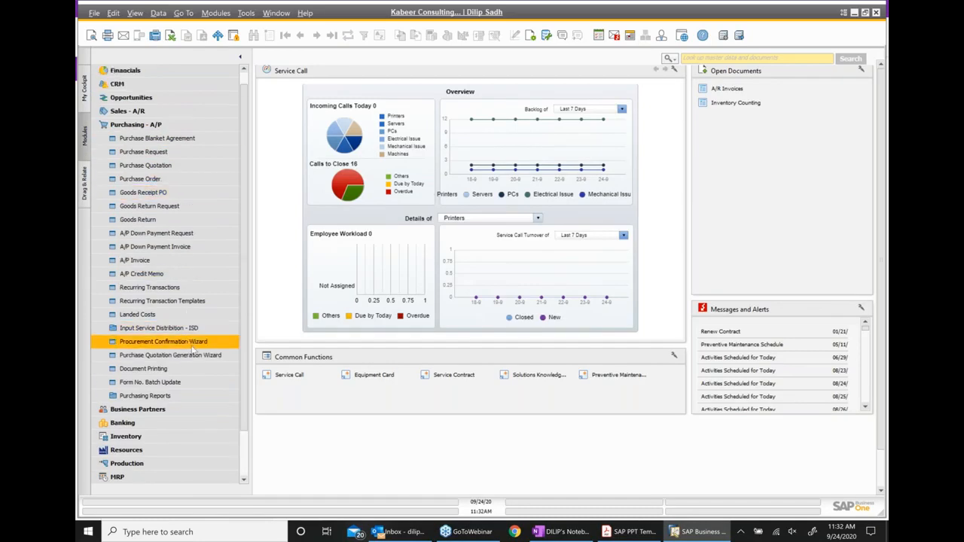
click(135, 124)
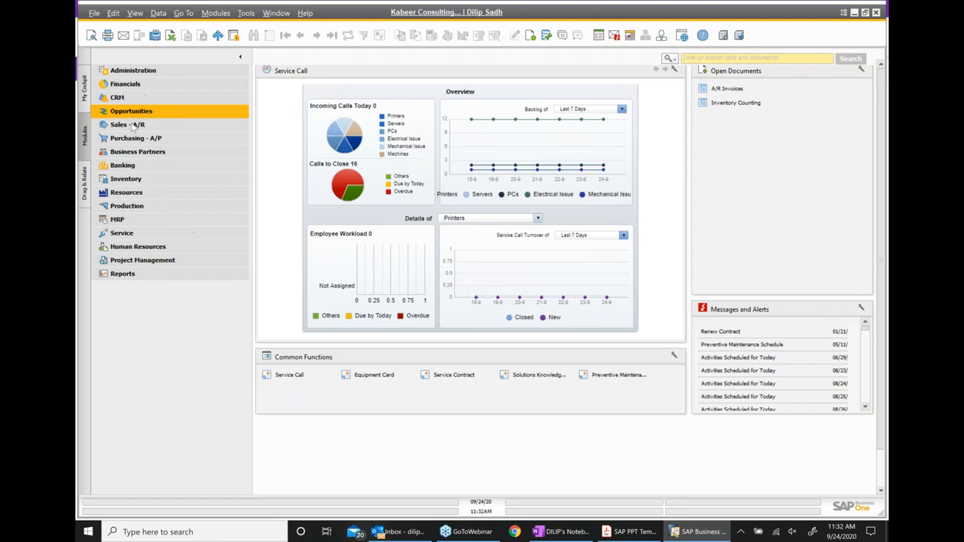
click(132, 126)
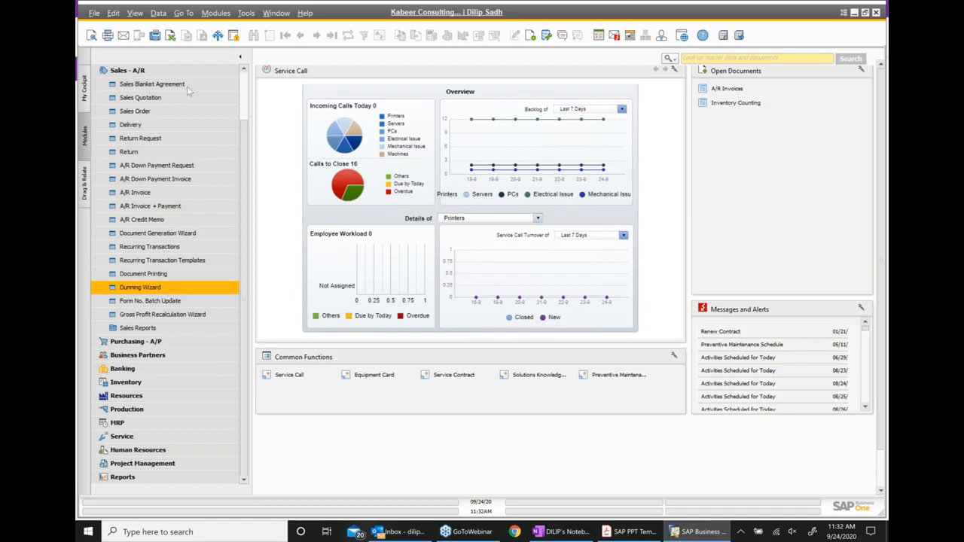
click(141, 72)
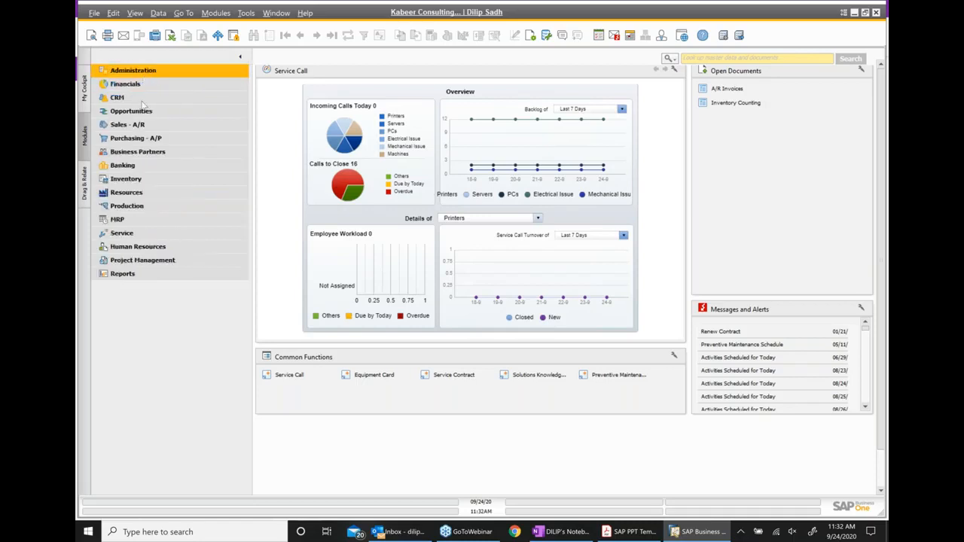
Start a new purchase quotation in Purchasing - A/P for vendor V10000, Acme Associates
click(146, 141)
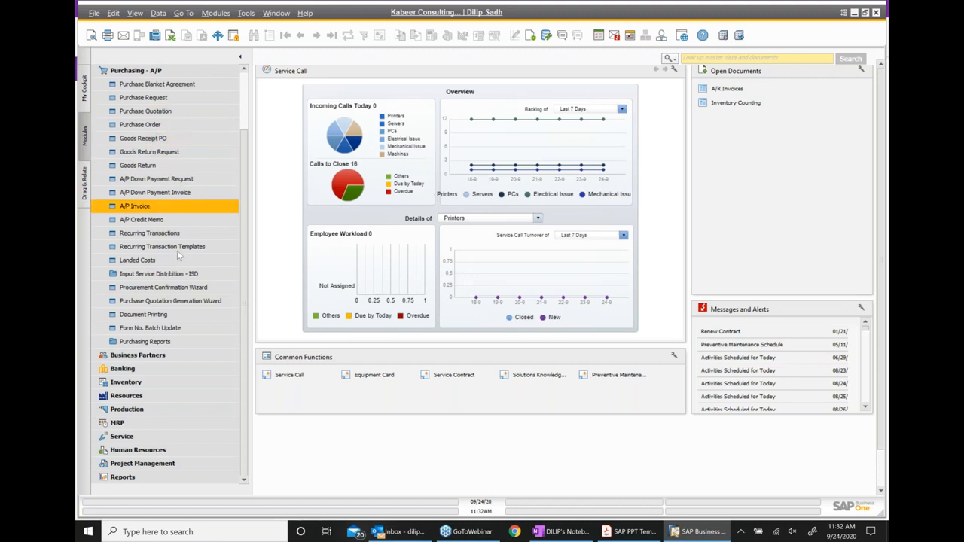
click(163, 113)
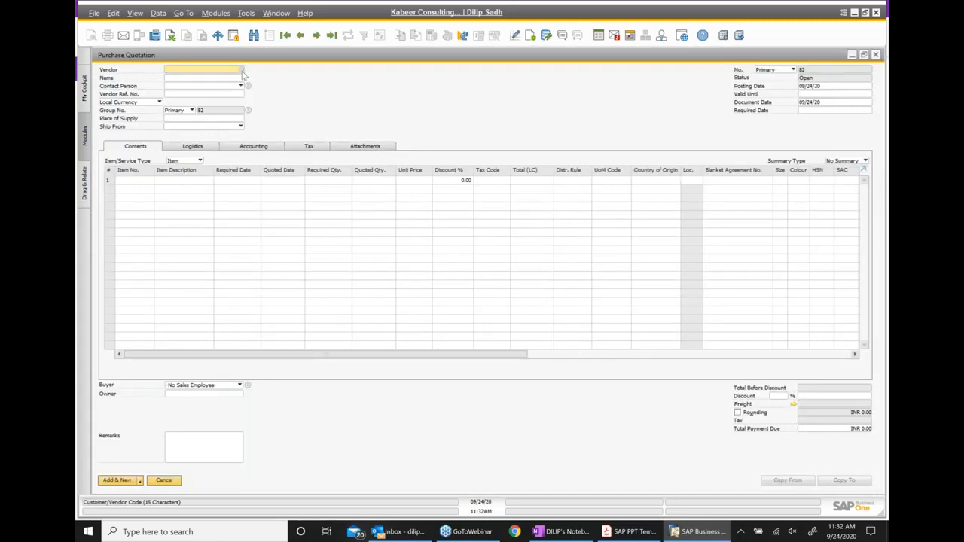
click(242, 70)
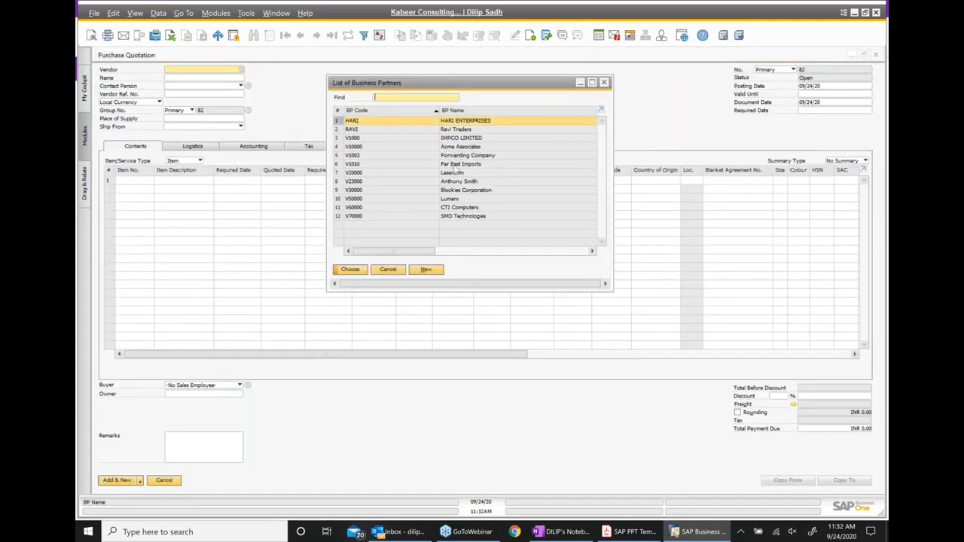
double_click(457, 148)
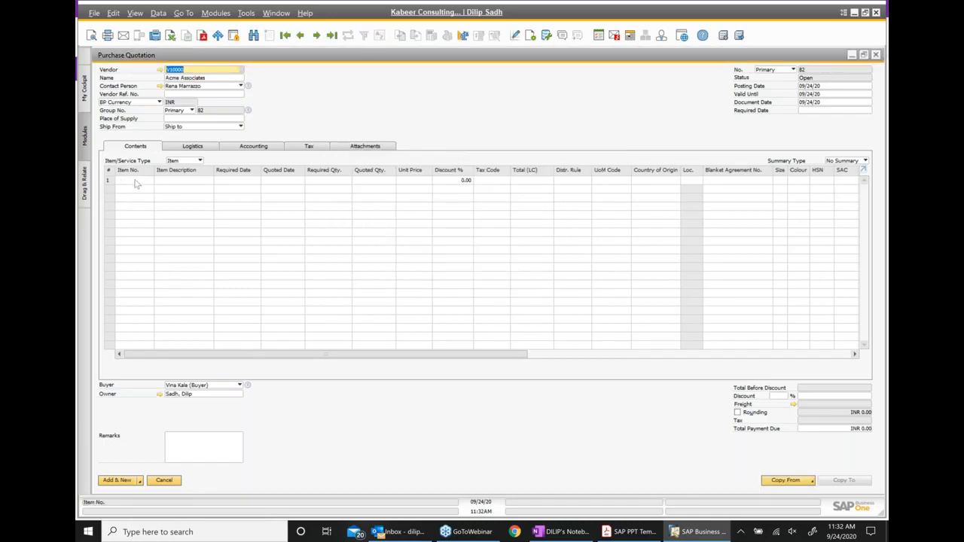
Make the Type column visible in the purchase quotation's table format through the Form Settings and accept the change
click(532, 37)
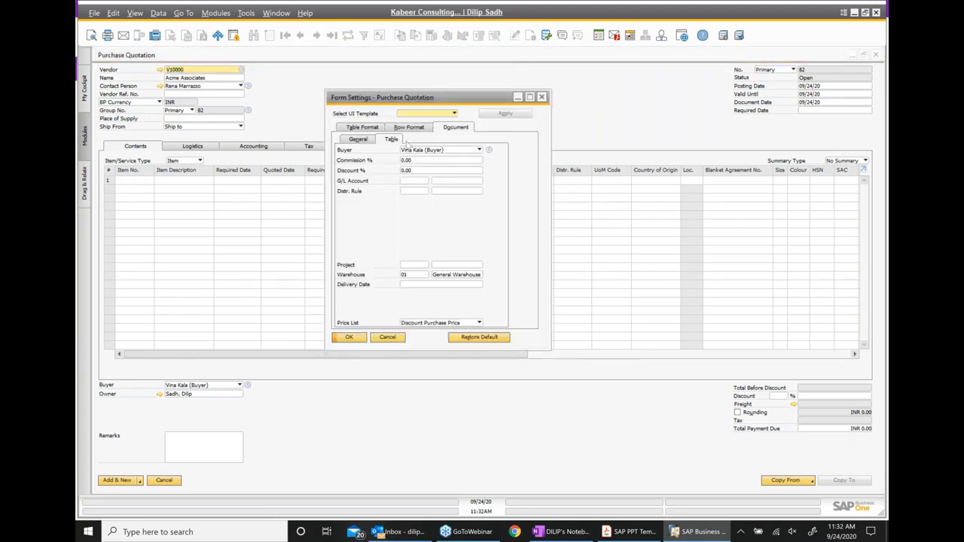
click(375, 128)
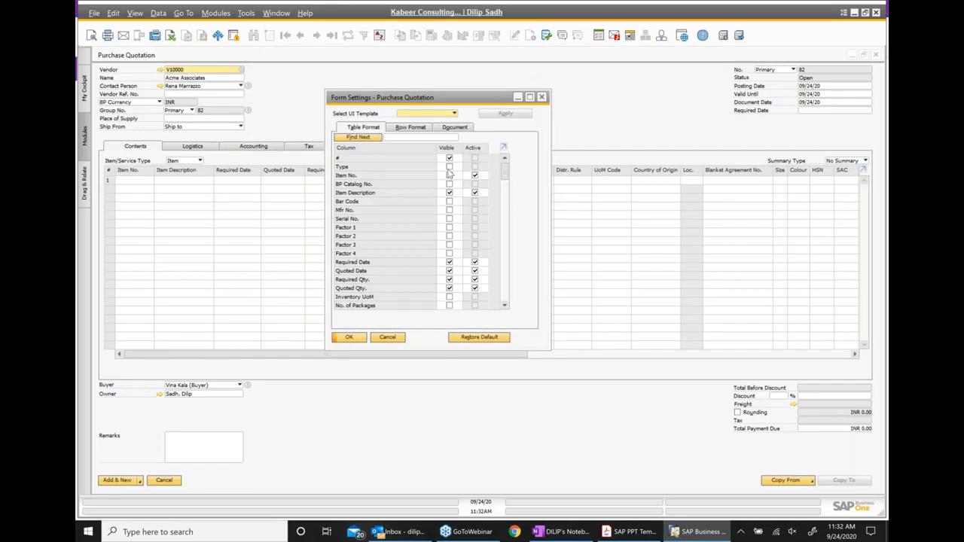
click(449, 167)
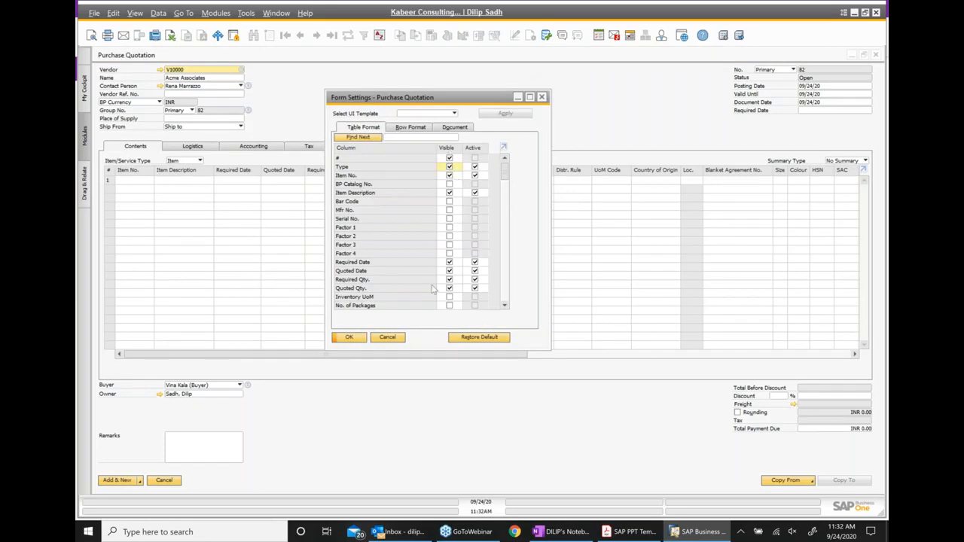
click(351, 337)
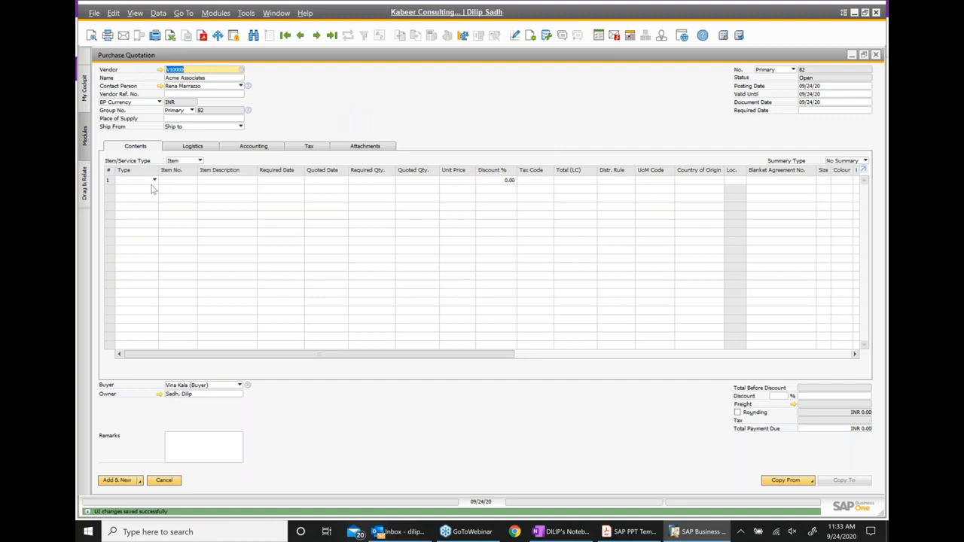
Enter item FIG001, Automotive compnent1, in the first row of the purchase quotation
click(183, 183)
text(fig)
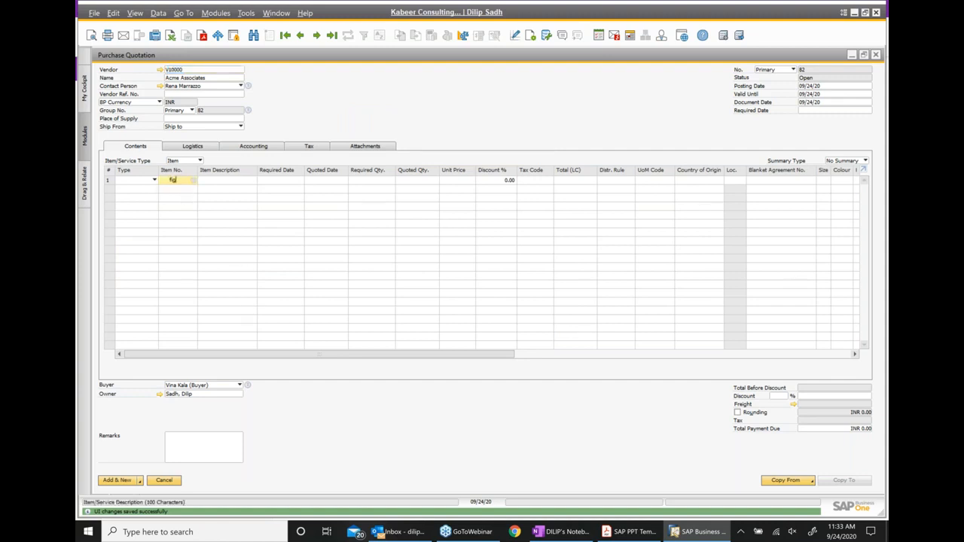
text(001)
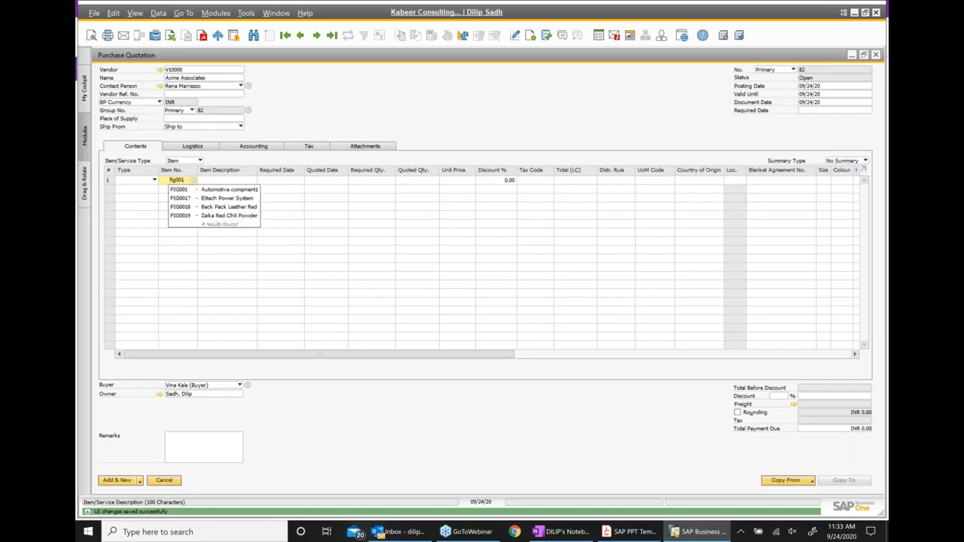
click(254, 193)
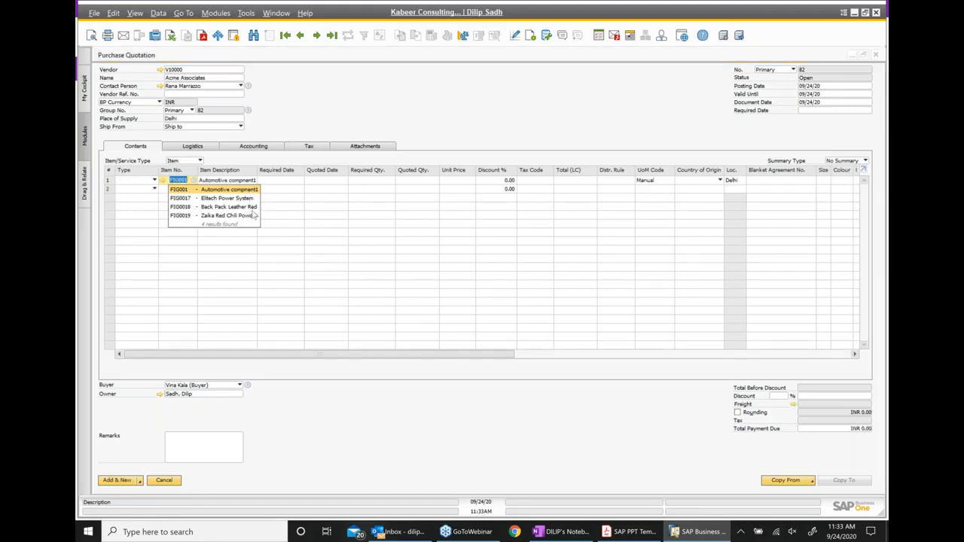
Set the required date of item FIG001 to 09/24/20 in the purchase quotation row
click(290, 181)
click(299, 181)
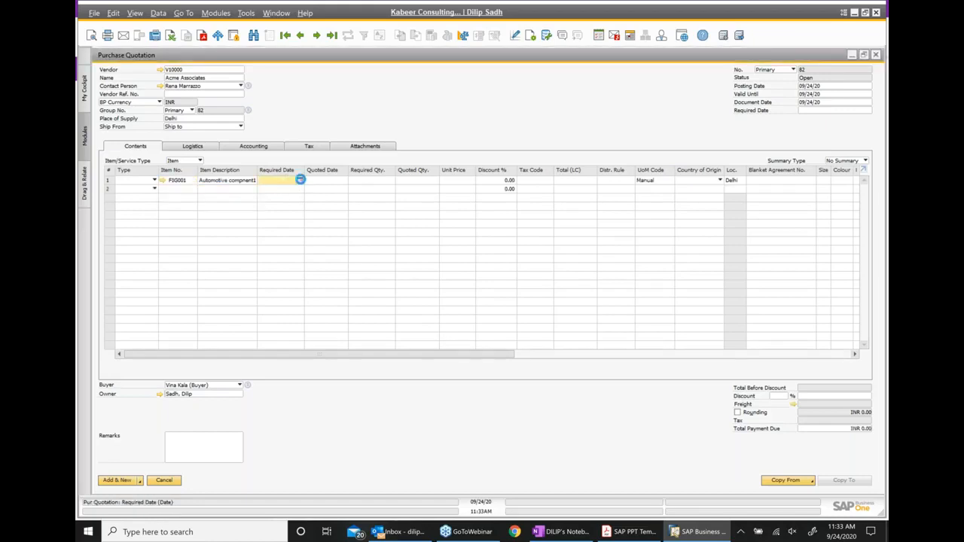
click(312, 250)
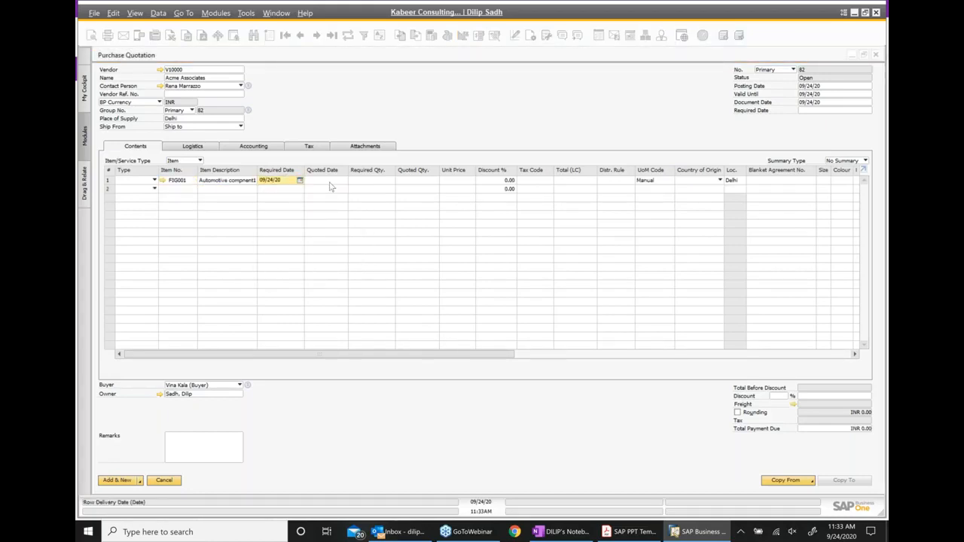
Set the quoted date of item FIG001 to 09/24/20 in the purchase quotation row
click(334, 185)
click(344, 181)
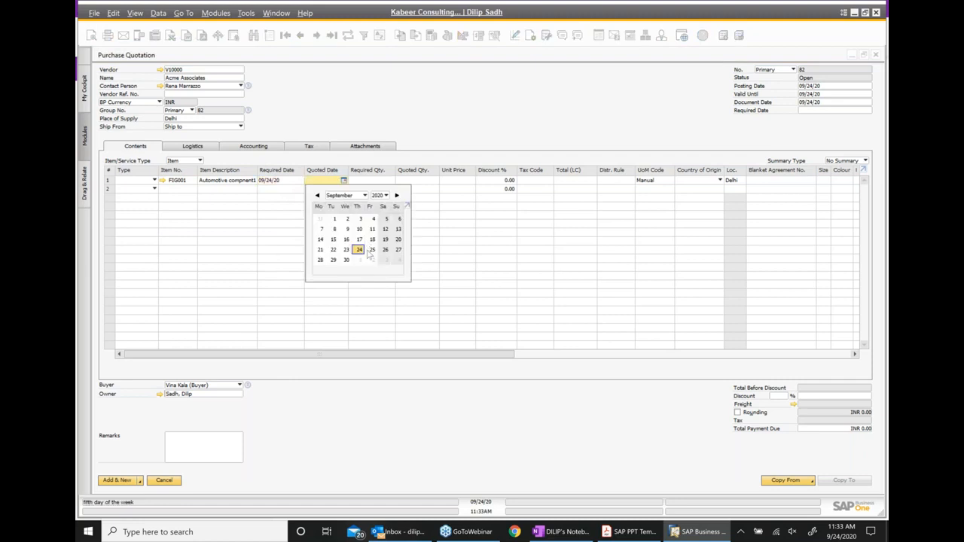
click(365, 248)
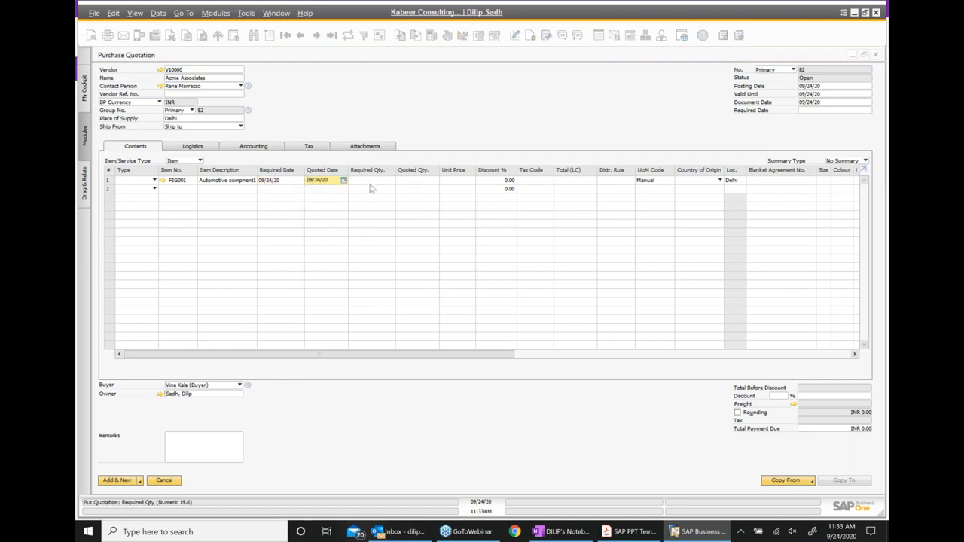
Enter required quantity 1, quoted quantity 1 and unit price 150 for item FIG001 in the purchase quotation
key(Tab)
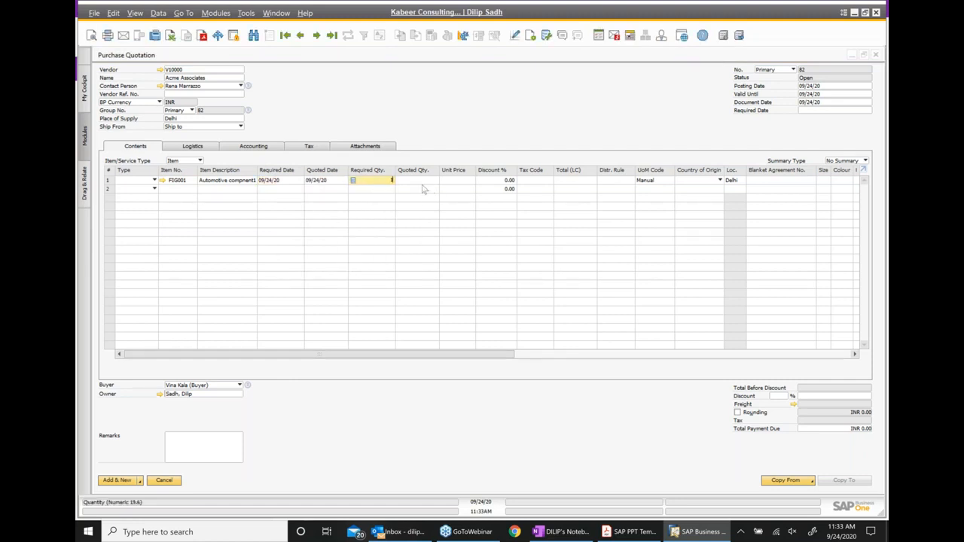
click(417, 181)
text(1)
key(Tab)
text(1)
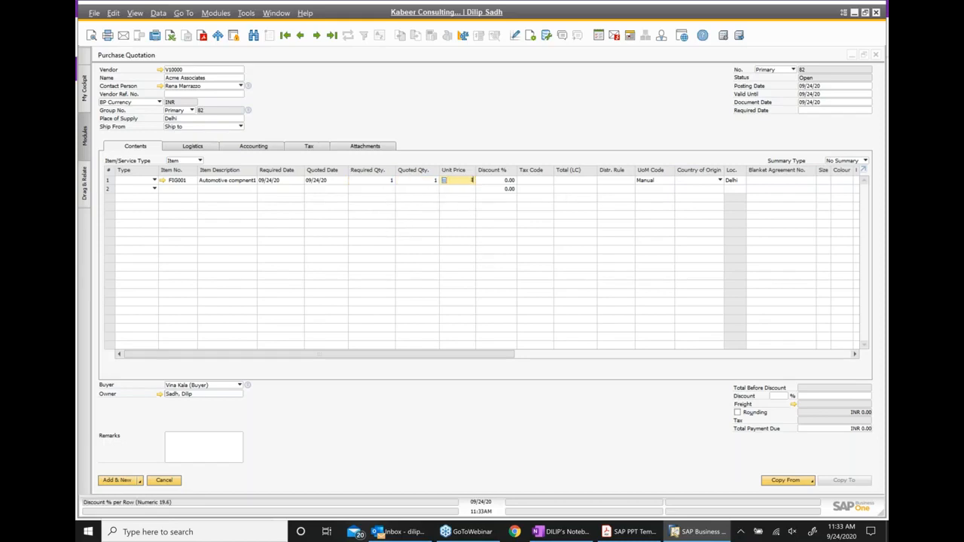
text(50)
Set the purchase quotation header's required date to 09/24/20 and dismiss the question about updating the existing rows
click(832, 111)
click(869, 111)
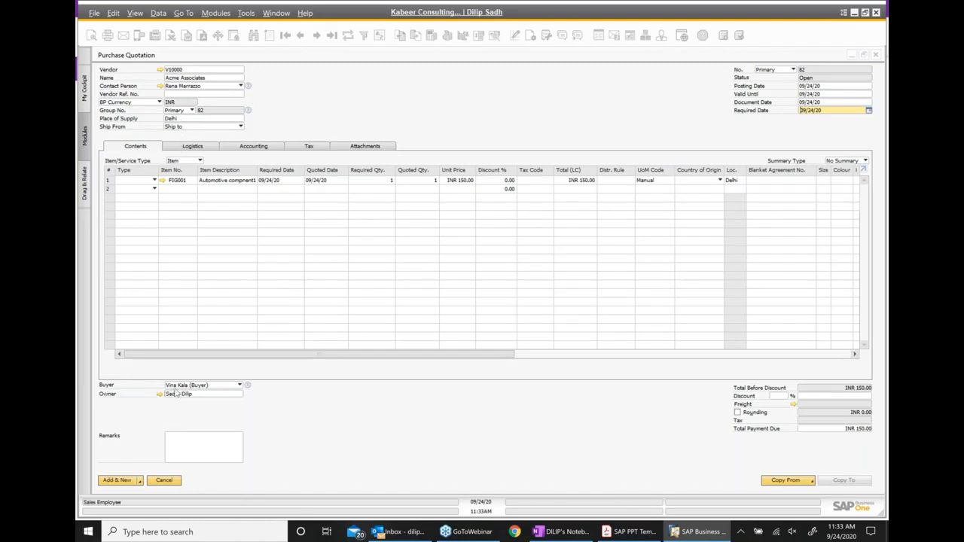
click(197, 148)
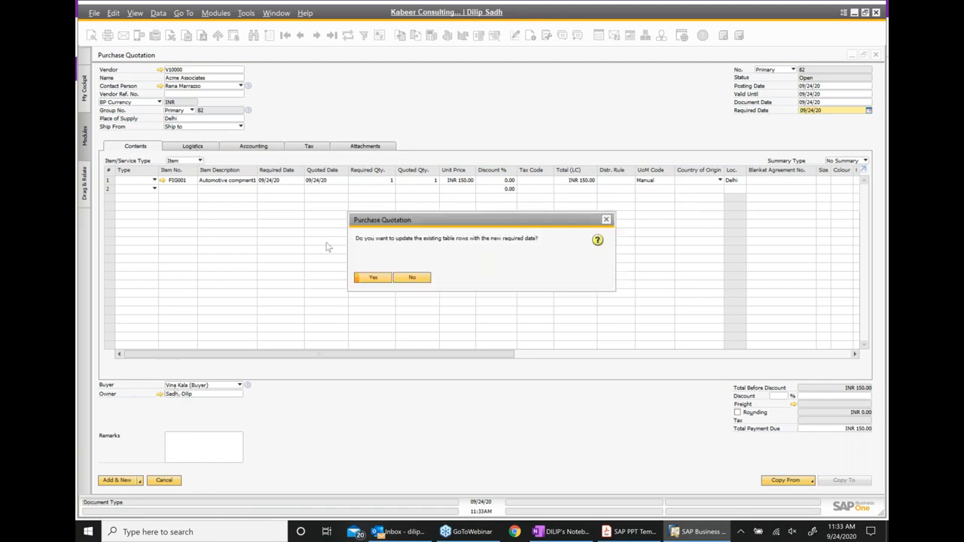
click(607, 219)
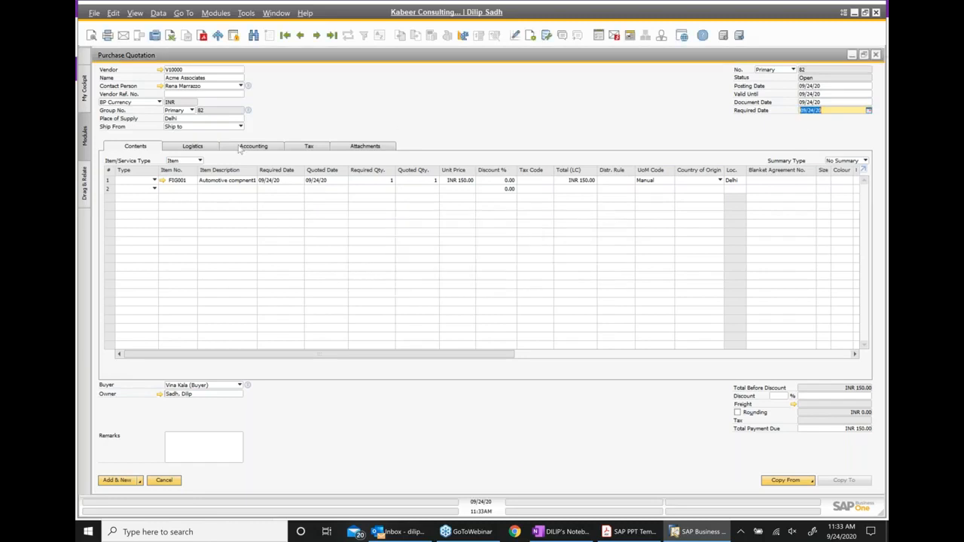
Review the purchase quotation's logistics, accounting, tax and attachment details, and add the document to the system
click(213, 149)
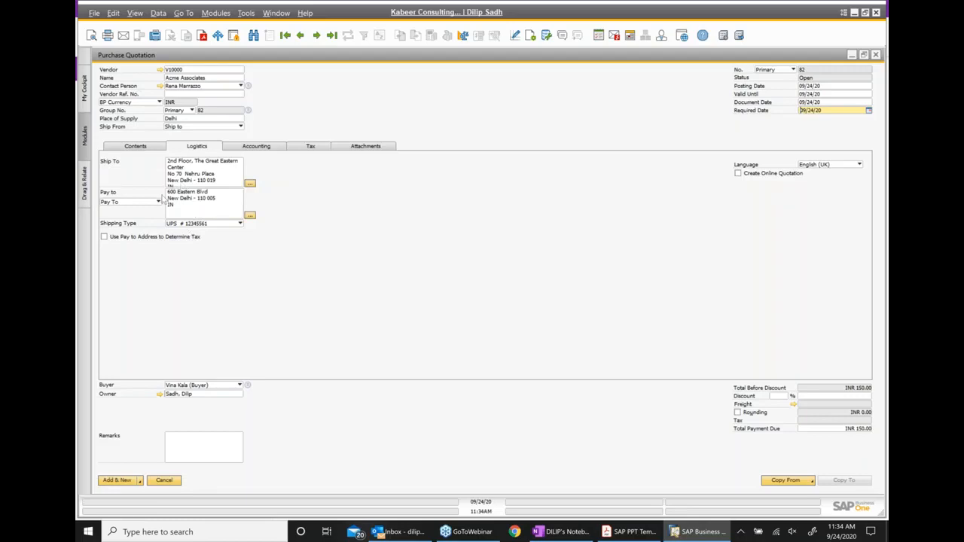
click(269, 146)
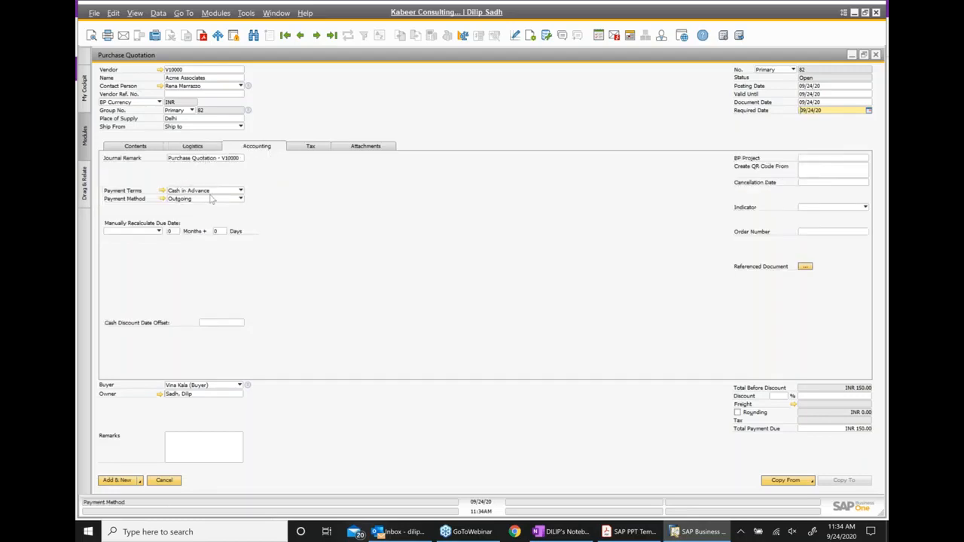
click(309, 147)
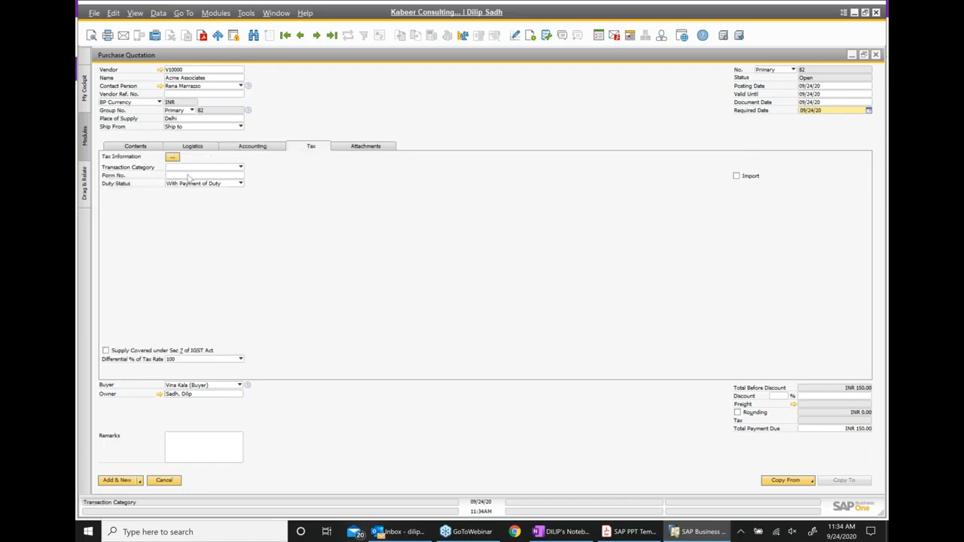
click(365, 148)
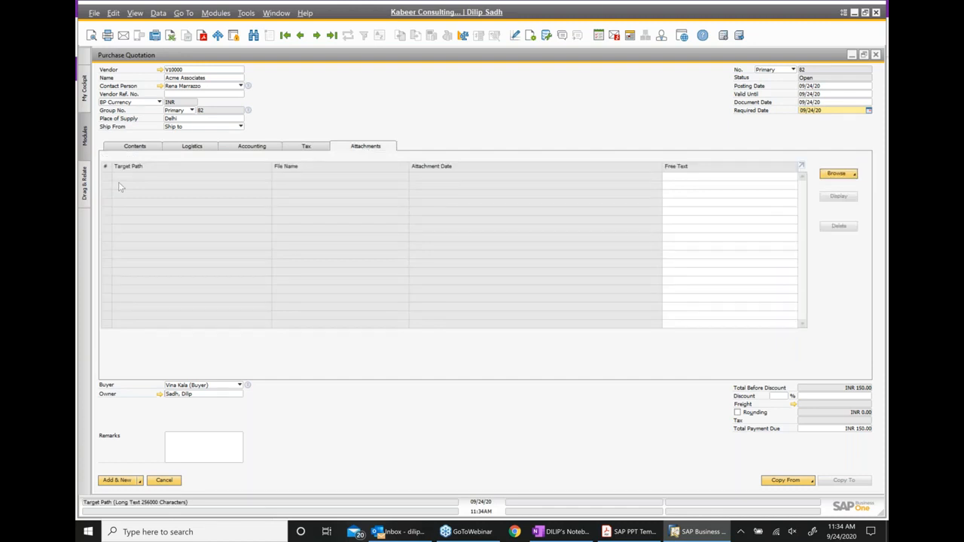
click(119, 481)
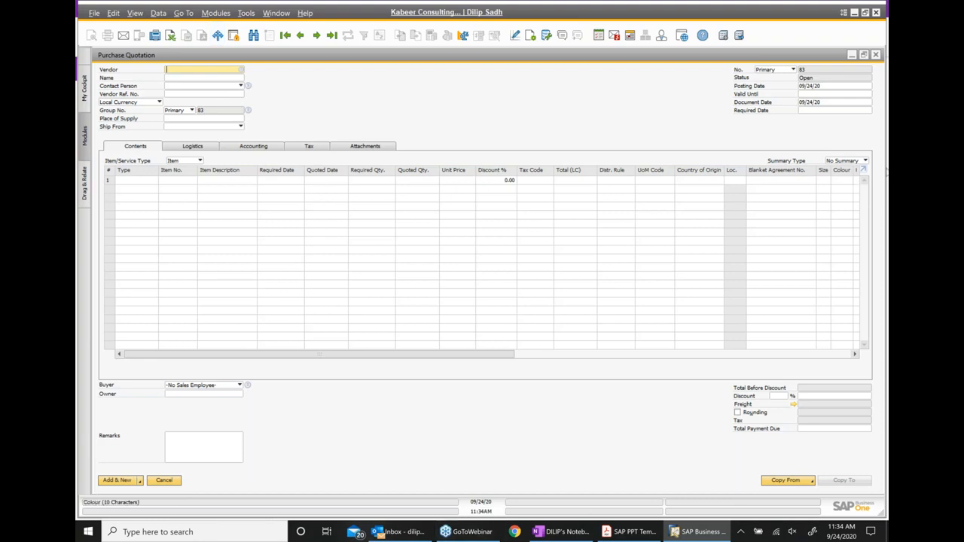
Switch to the SAP PPT Template in Adobe Acrobat Reader and examine the Draft Documents slide on page 58
click(624, 532)
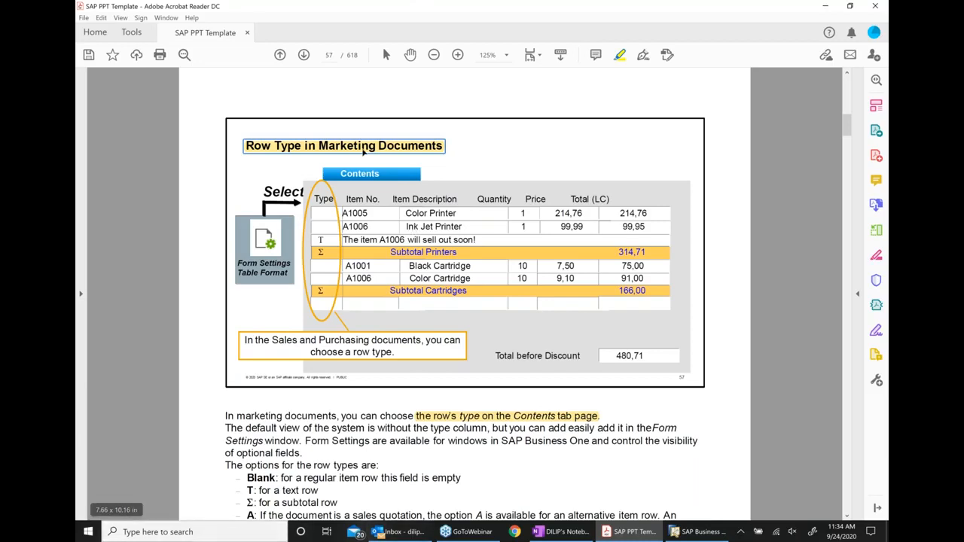
click(304, 55)
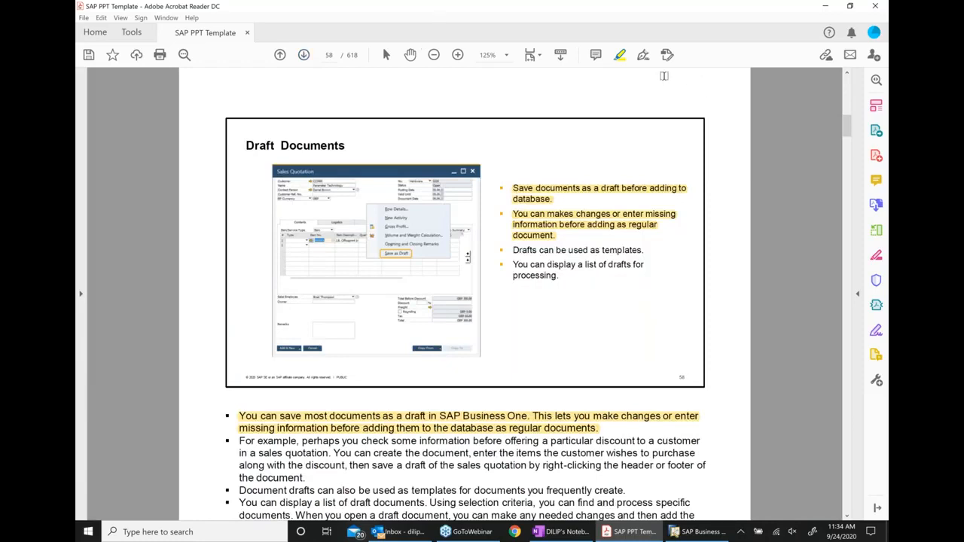
click(662, 77)
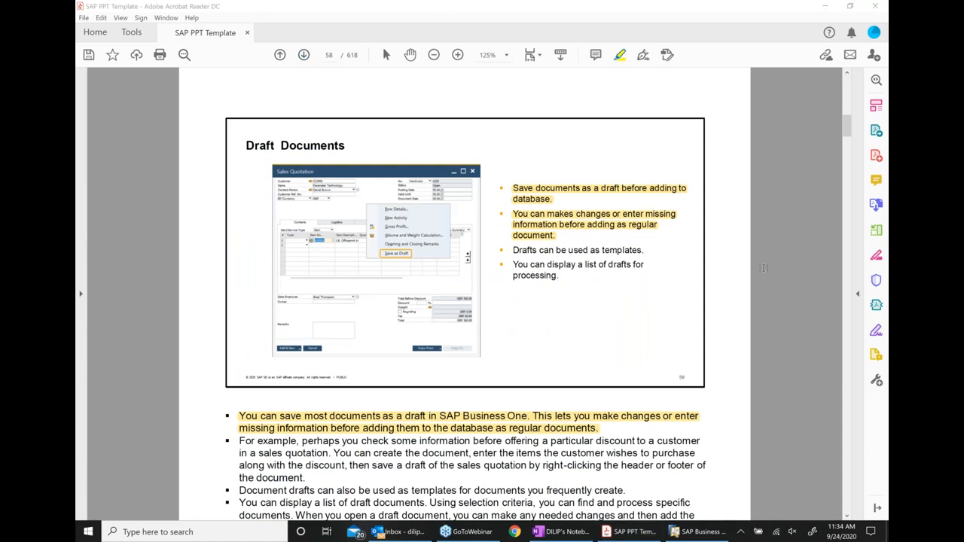
click(533, 193)
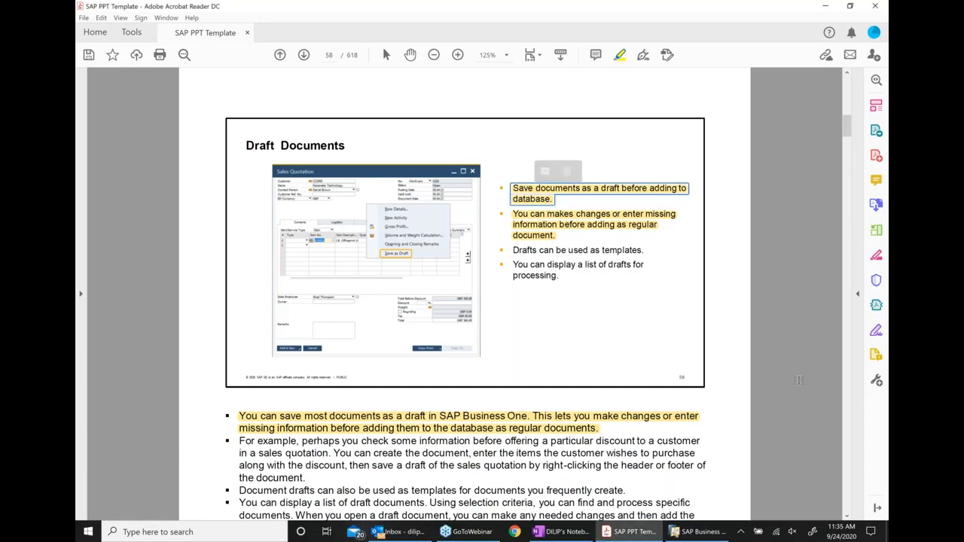
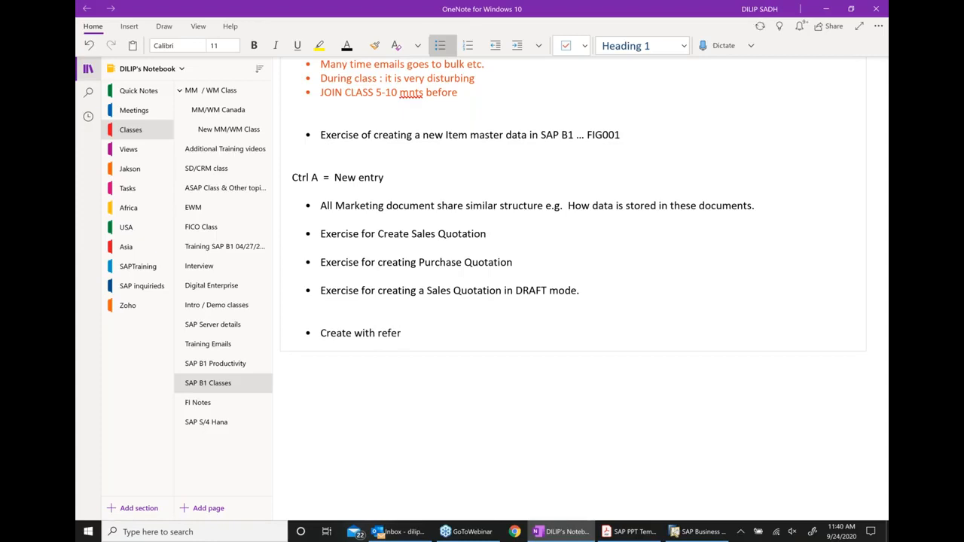
Under "Create with reference" in the OneNote class notes, add sub-bullets "Create Sales Quotation" and "Create Sales order with reference to Sales Quotation"
key(Return)
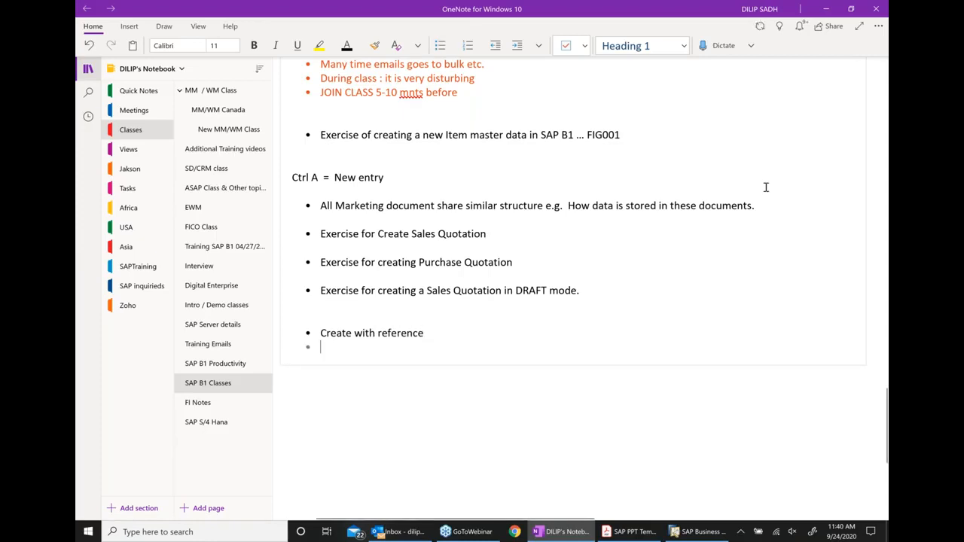
click(518, 45)
text(C)
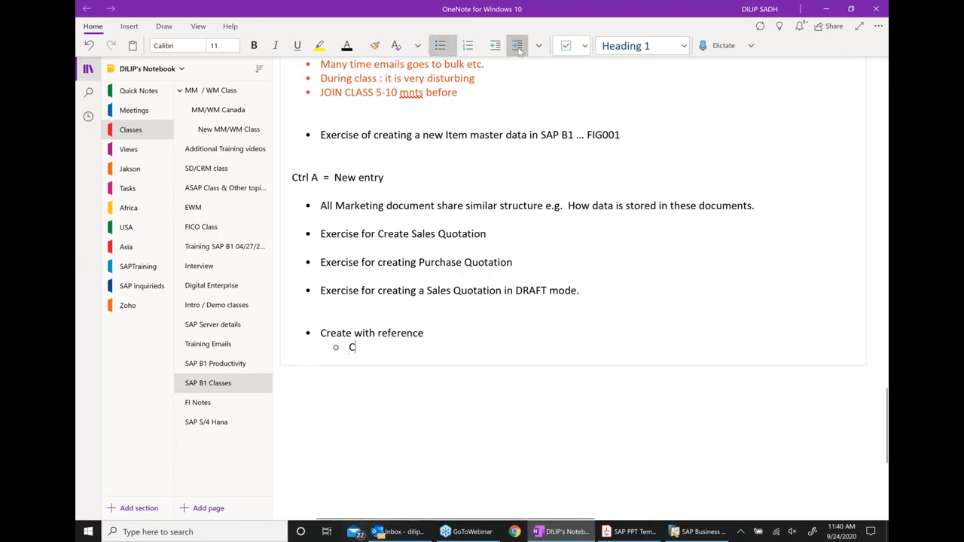
text(reate S ales Q)
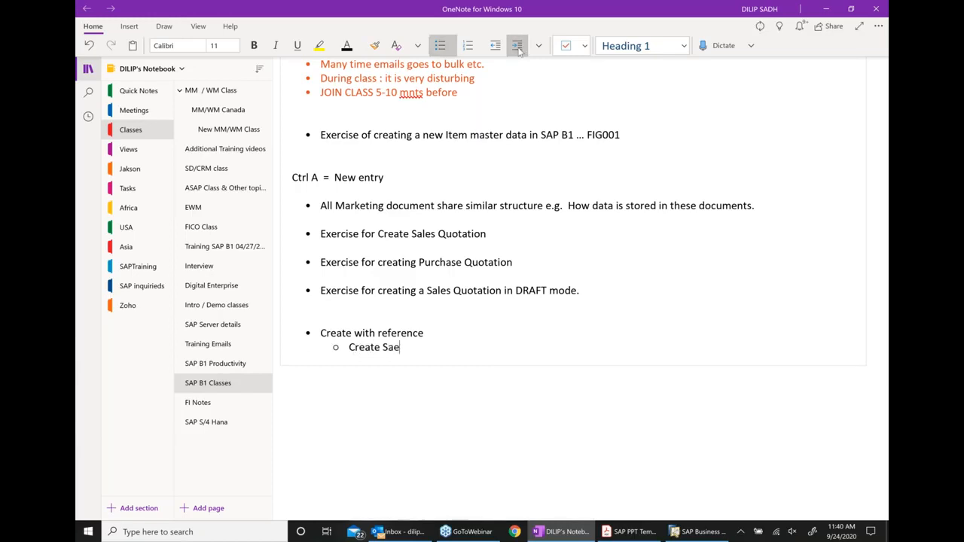
text(uotation)
key(Return)
text(Create )
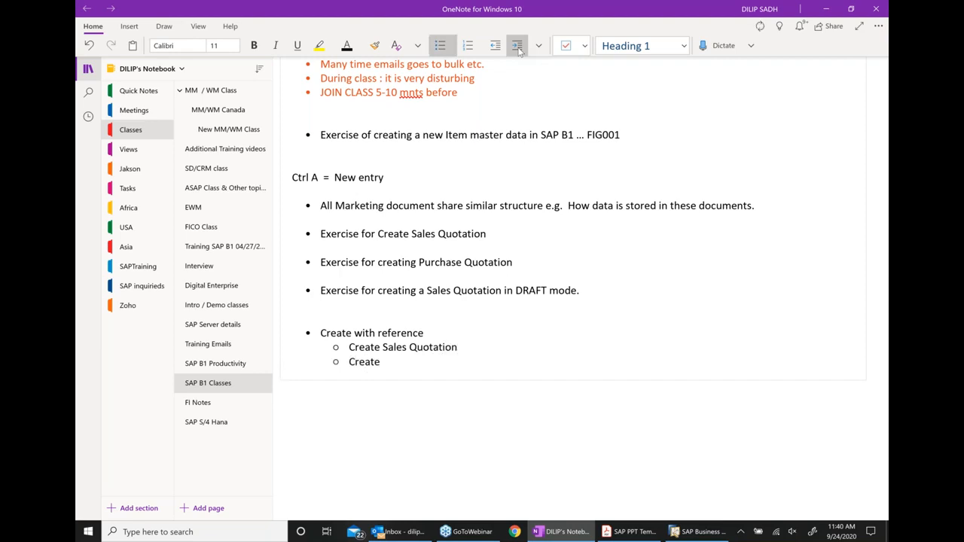
text(Sales order with reference )
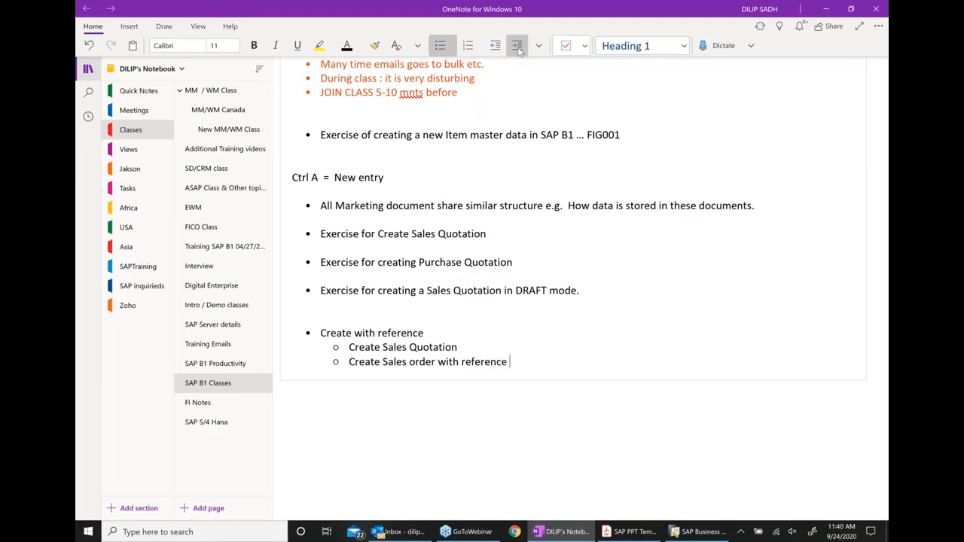
text(to Sales Quotation)
Add a third sub-bullet reading "Review document flow / relationship map" under "Create with reference"
key(Return)
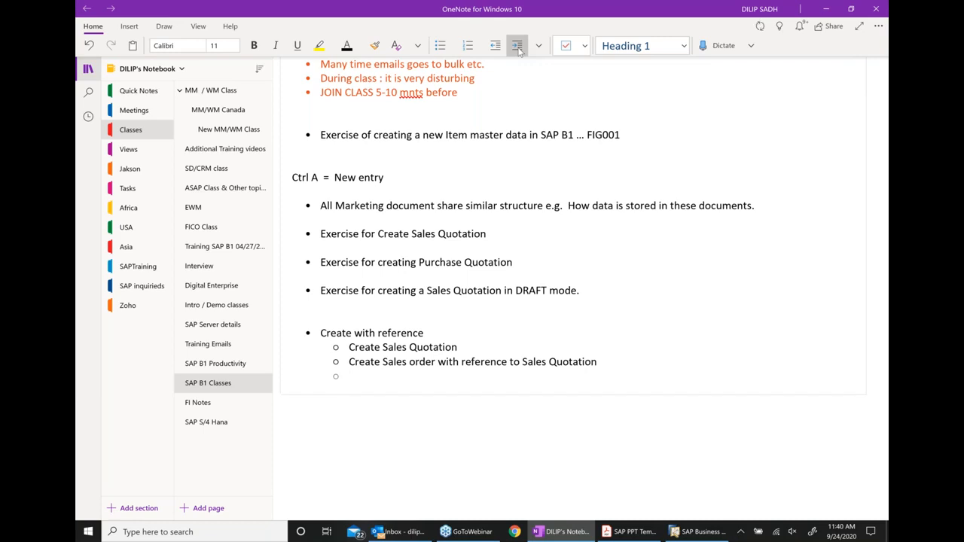
text(eview)
key(BackSpace)
key(BackSpace)
key(BackSpace)
key(BackSpace)
key(BackSpace)
key(BackSpace)
text(revie)
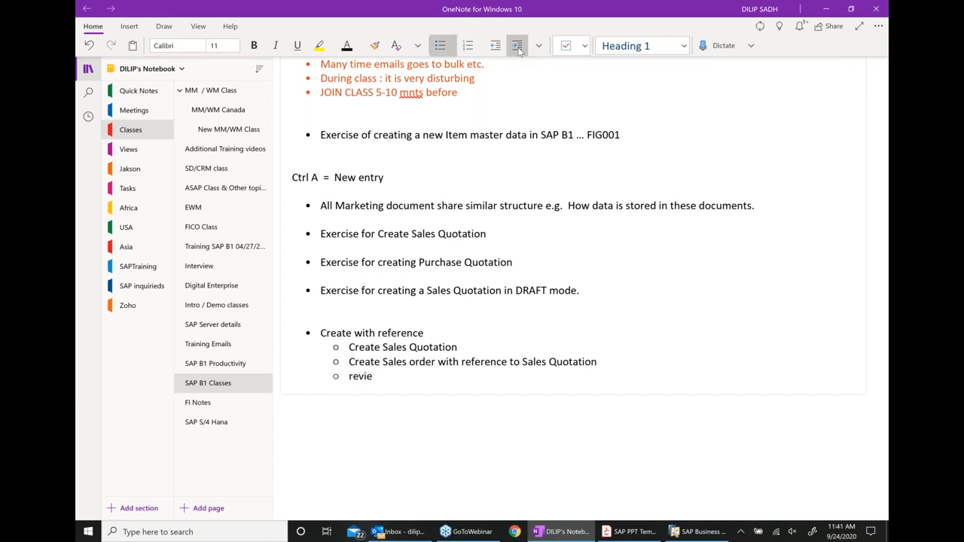
text(w document folo)
key(BackSpace)
key(BackSpace)
key(BackSpace)
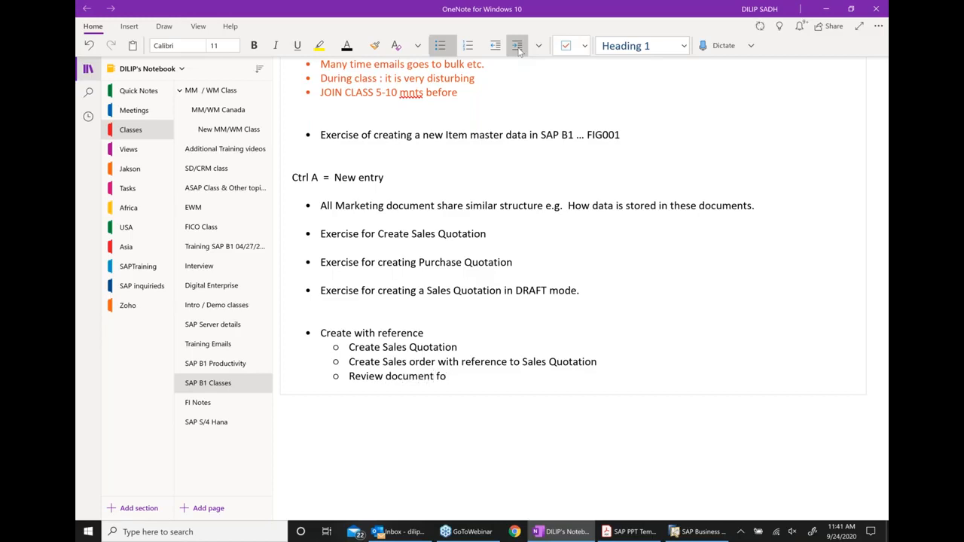
text(low  / relationship map)
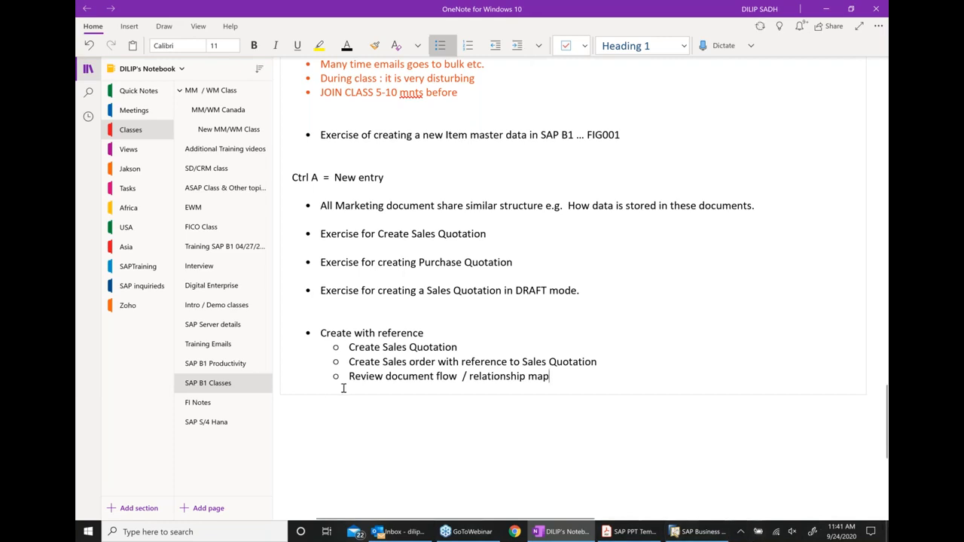
Insert "Exercise for" at the start of the "Create with reference" bullet
click(321, 332)
text(Exercise for)
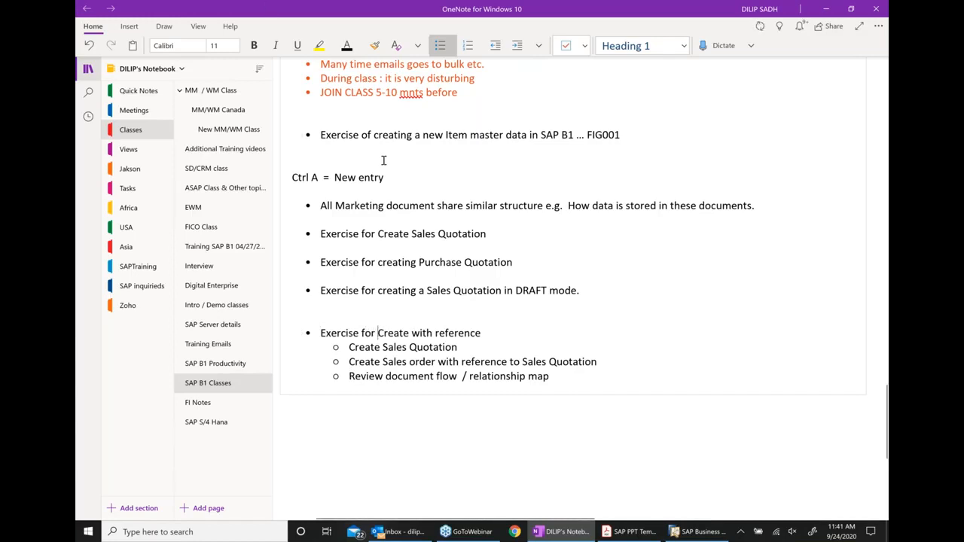
scroll(370, 163, down, 2)
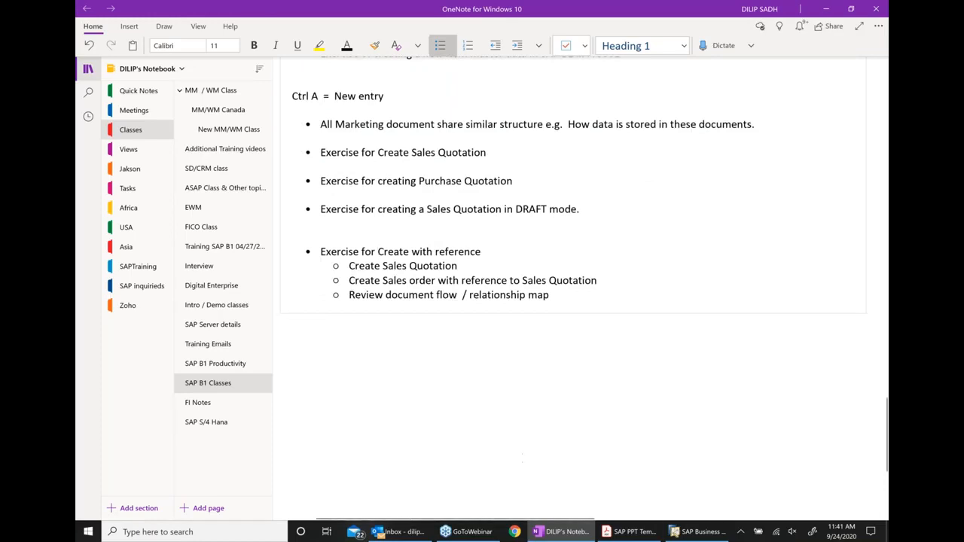
Switch to the SAP PPT Template in Adobe Acrobat Reader and read the notes of the Creating related documents slide
click(629, 532)
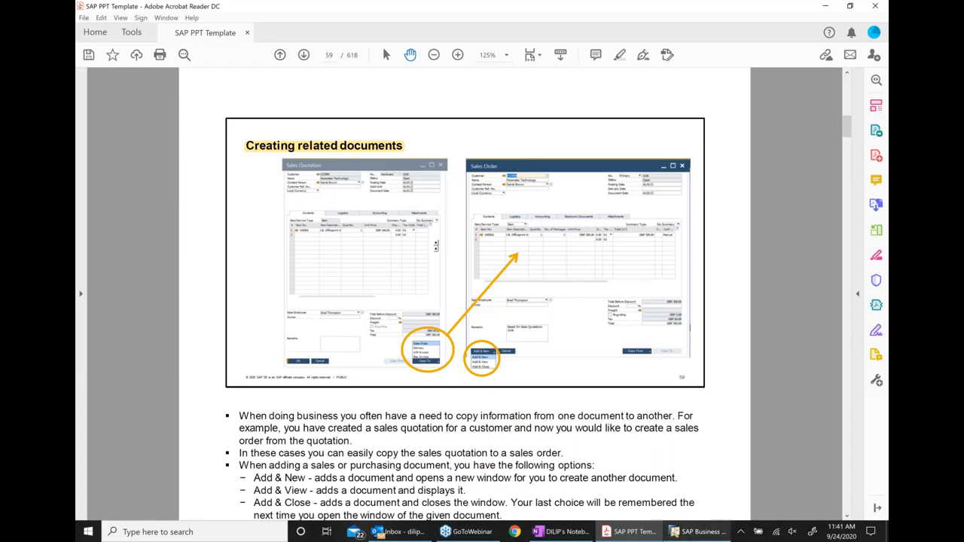
mouse_move(693, 532)
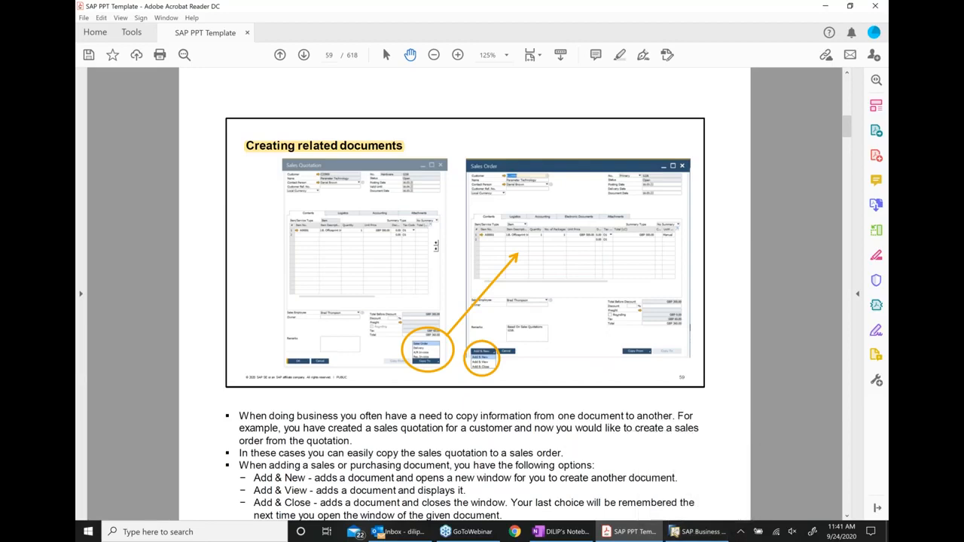
scroll(575, 287, down, 1)
scroll(694, 421, down, 2)
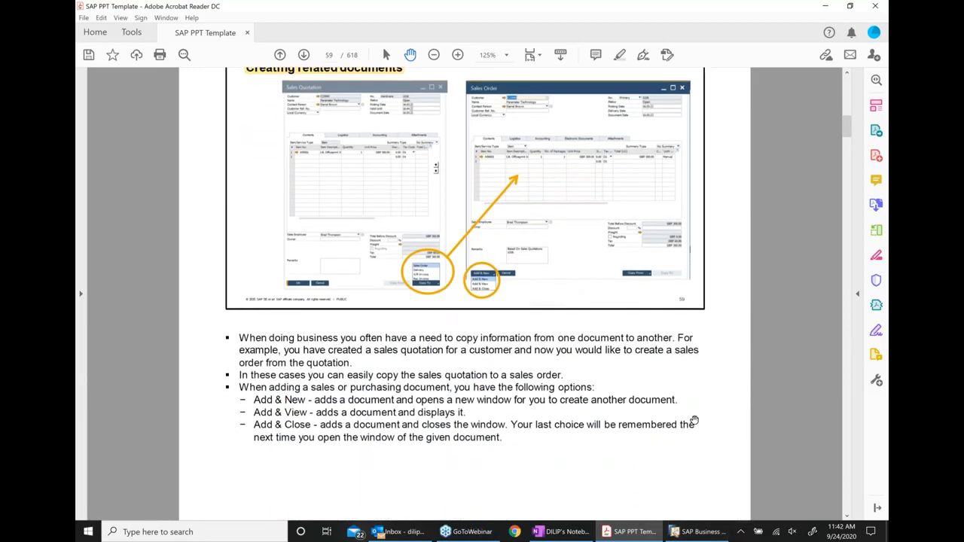
Switch to SAP Business One and start a new sales quotation for the customer Microchips
click(689, 535)
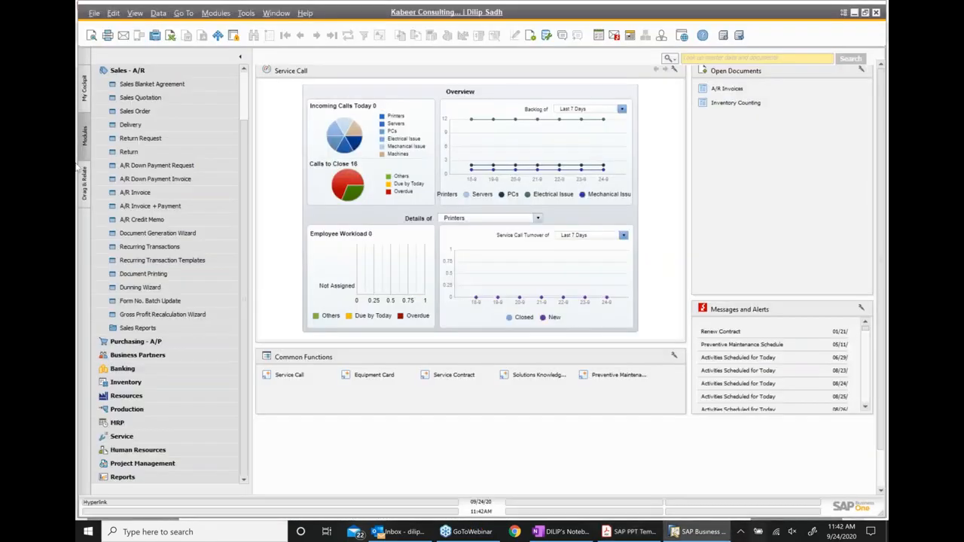
click(160, 103)
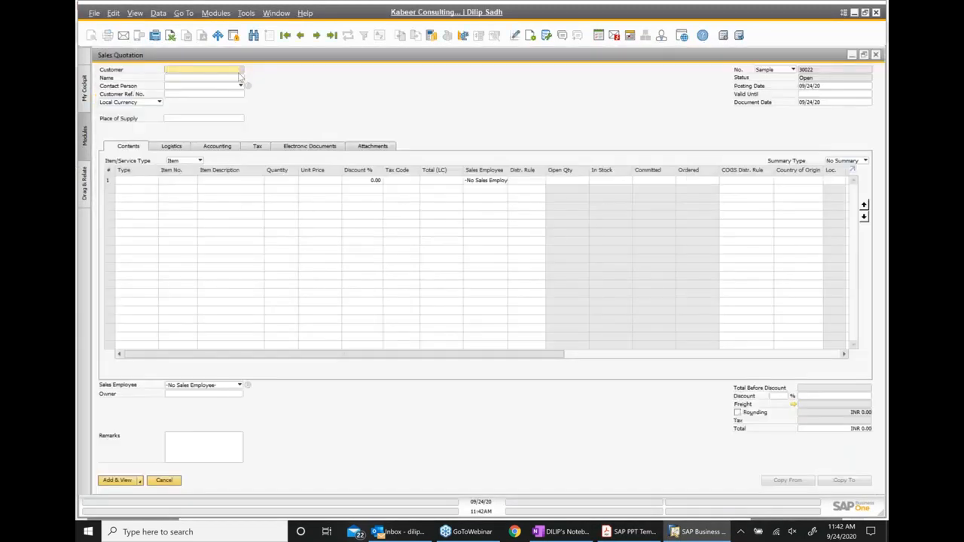
click(242, 71)
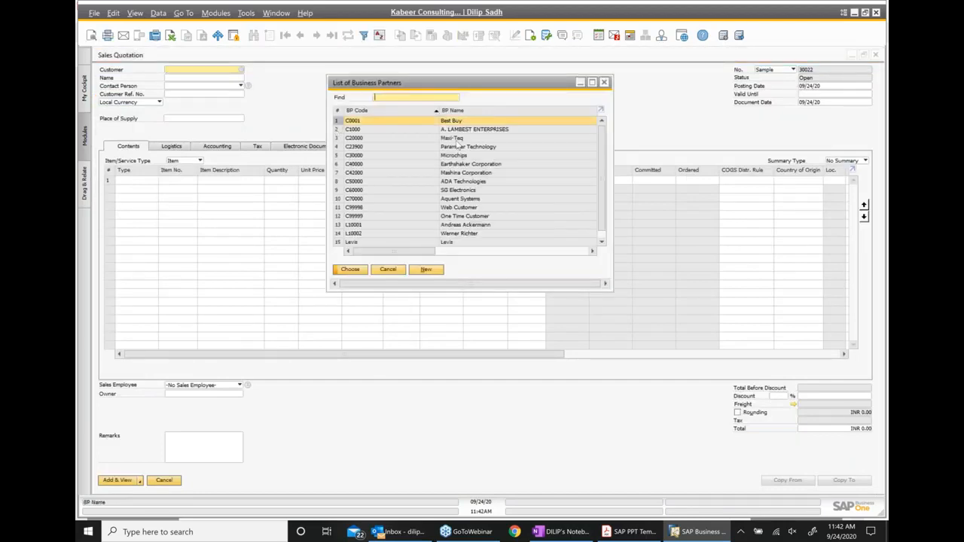
click(461, 157)
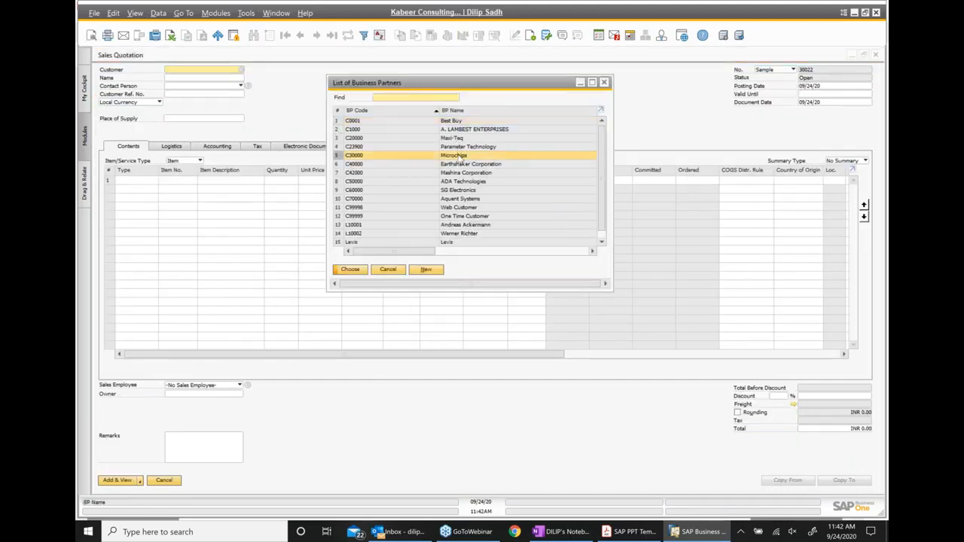
double_click(461, 157)
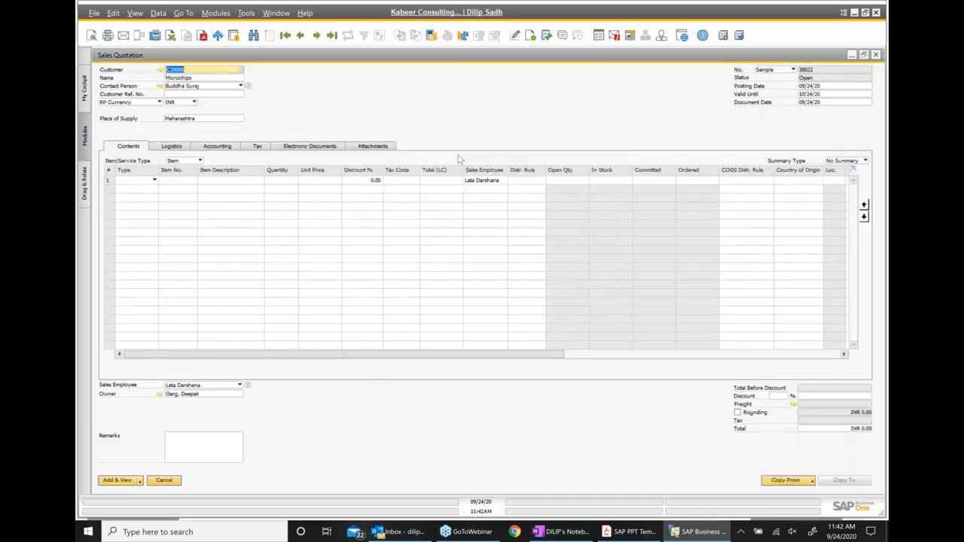
Enter item FIG001 in the first quotation row with a unit price of 250, and add the sales quotation
click(178, 181)
text(fig)
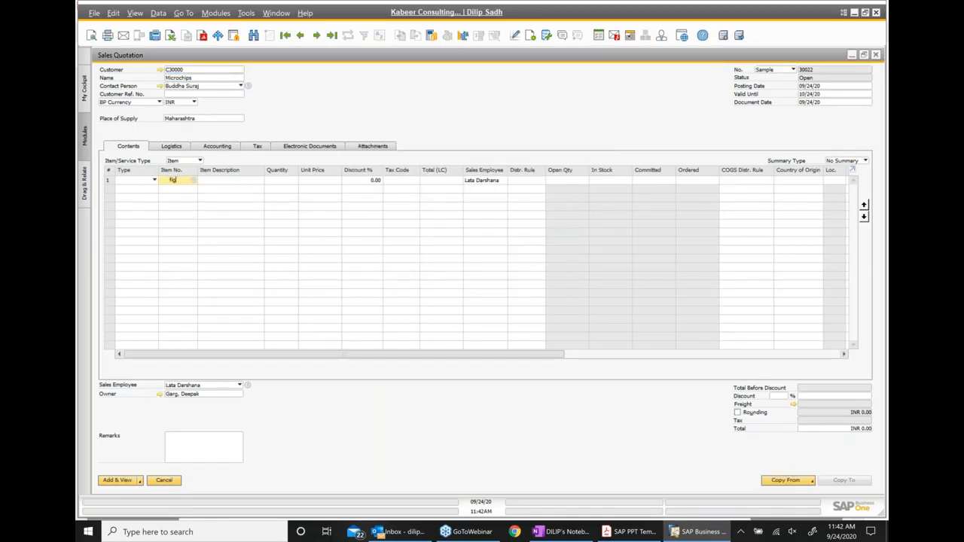
text(001)
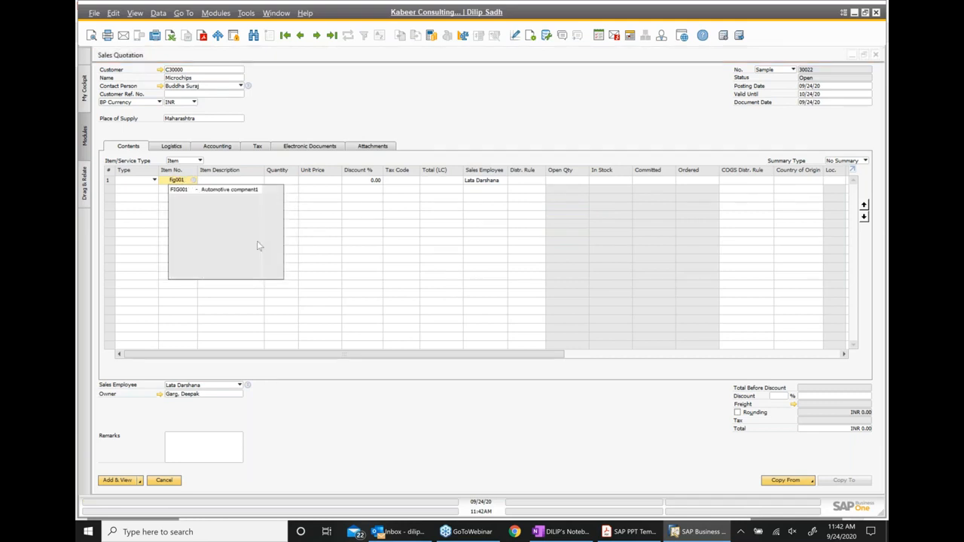
key(Return)
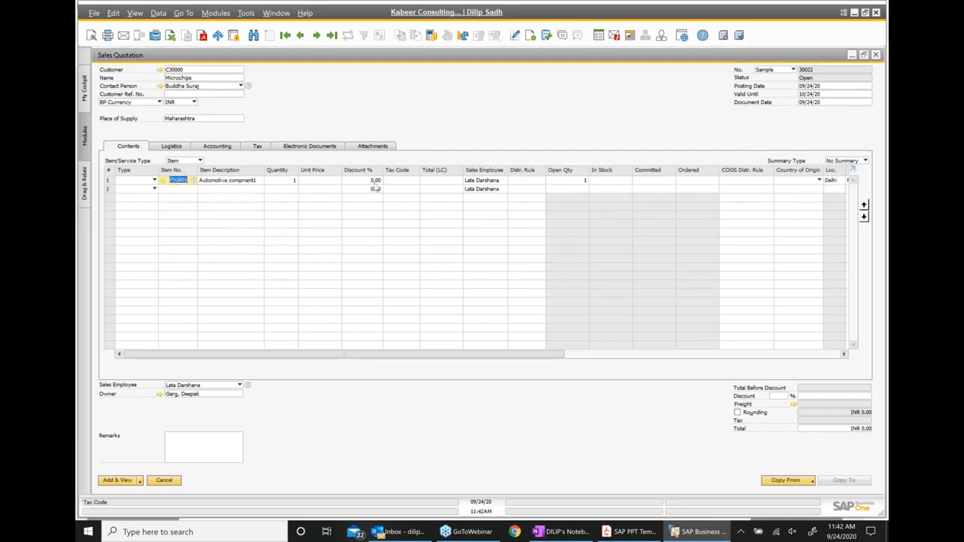
click(313, 181)
text(250)
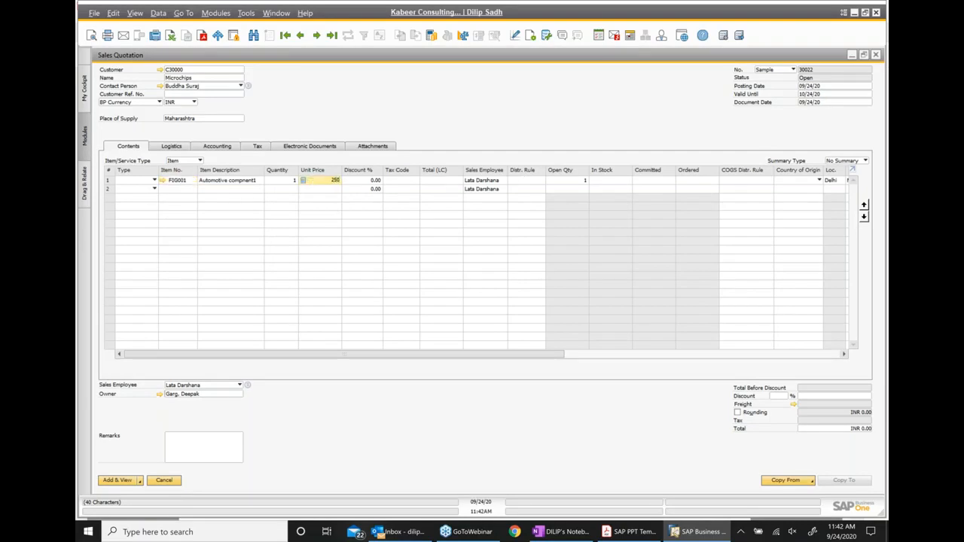
click(220, 447)
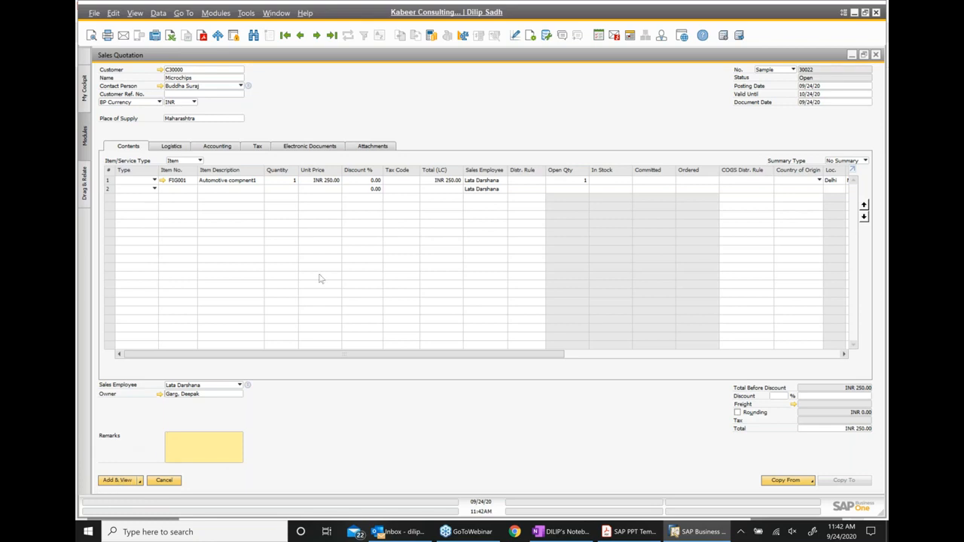
click(115, 480)
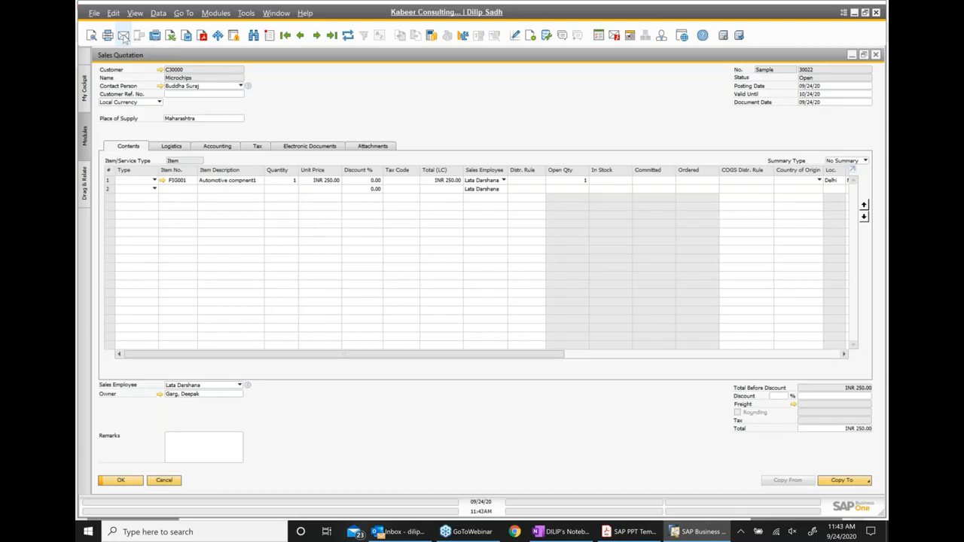
Preview the printed sales quotation and review the layouts available for printing it
click(91, 36)
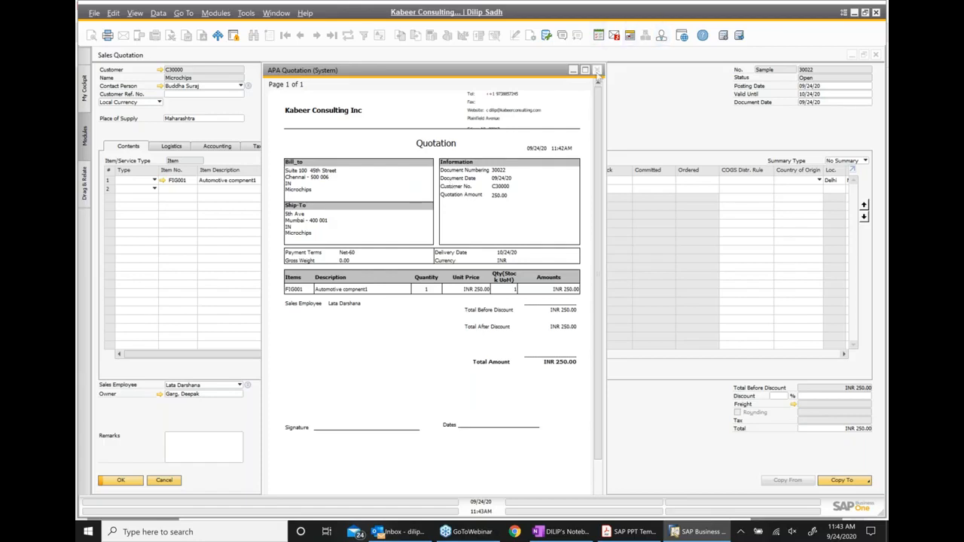
key(Escape)
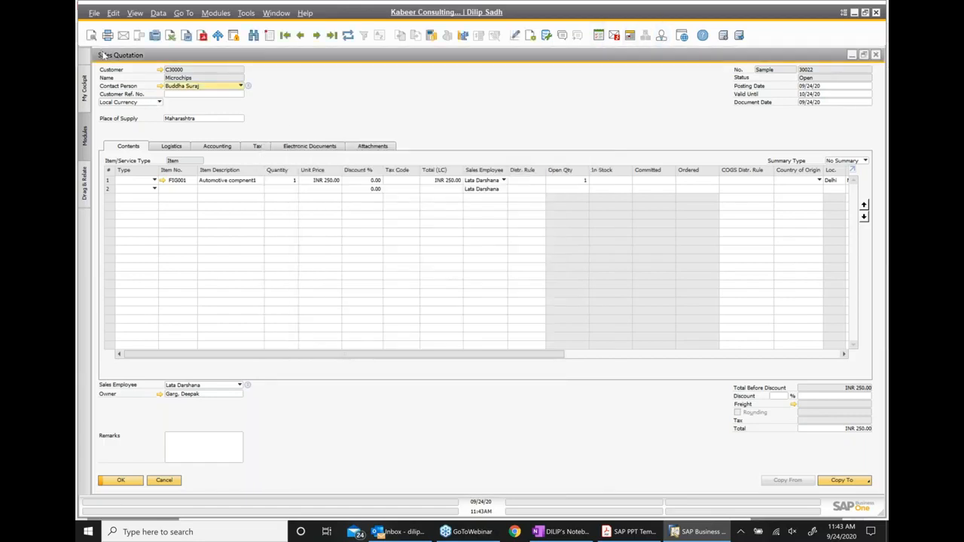
click(99, 14)
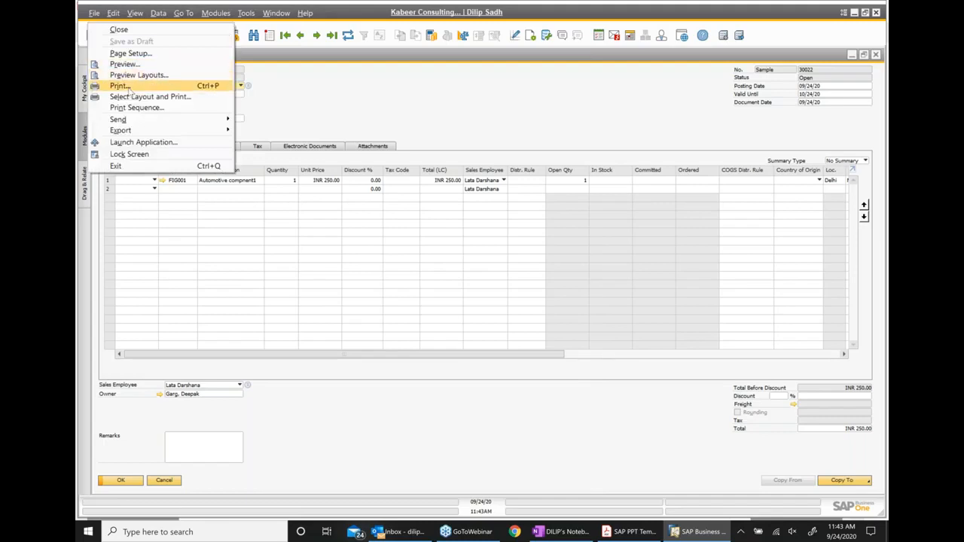
click(154, 100)
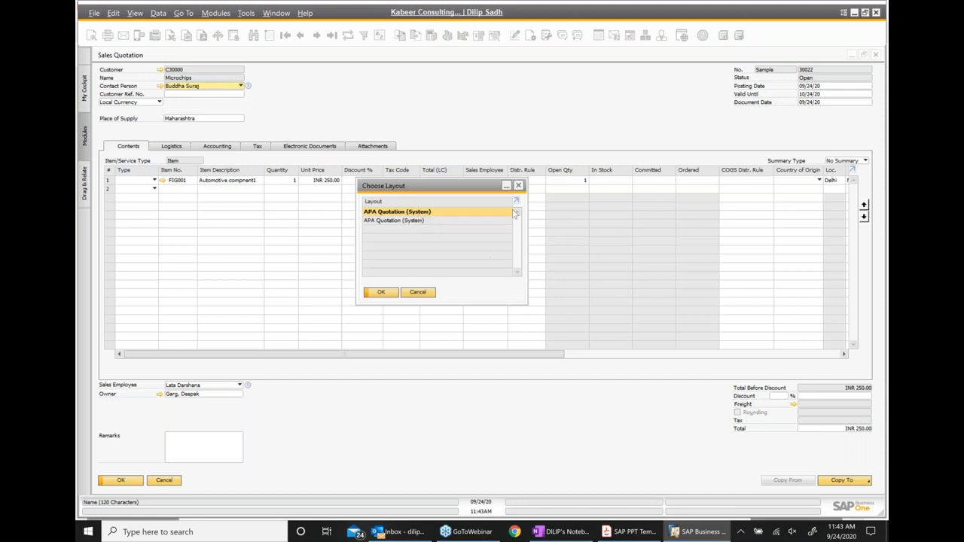
click(522, 187)
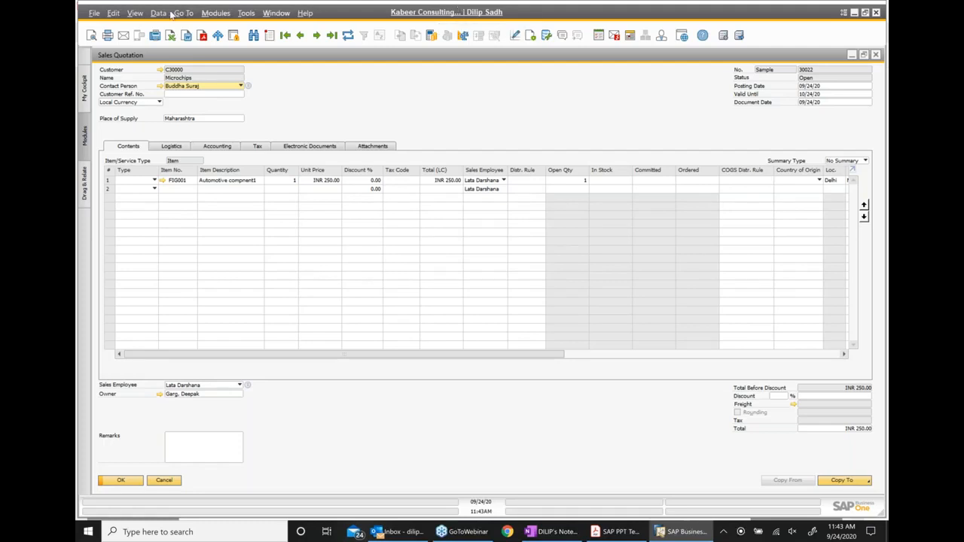
click(94, 14)
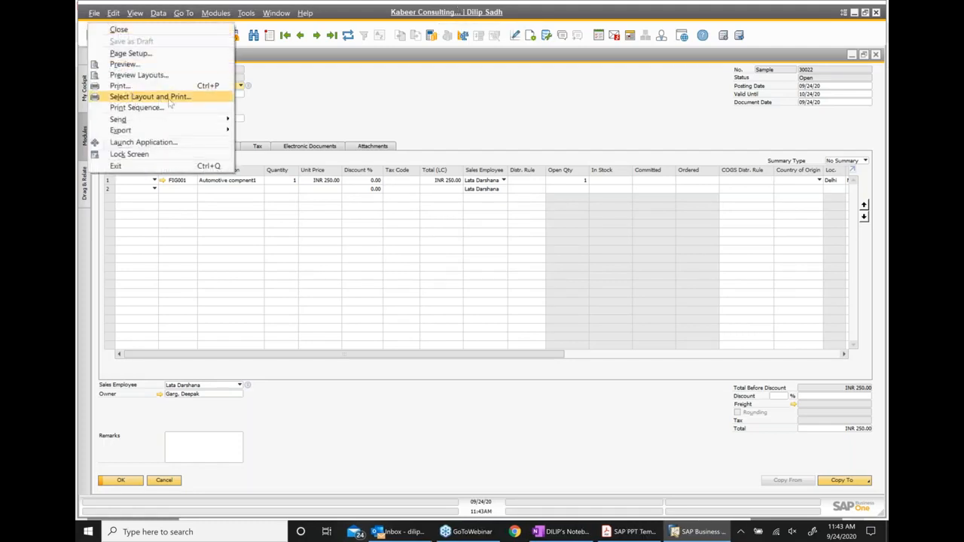
click(630, 131)
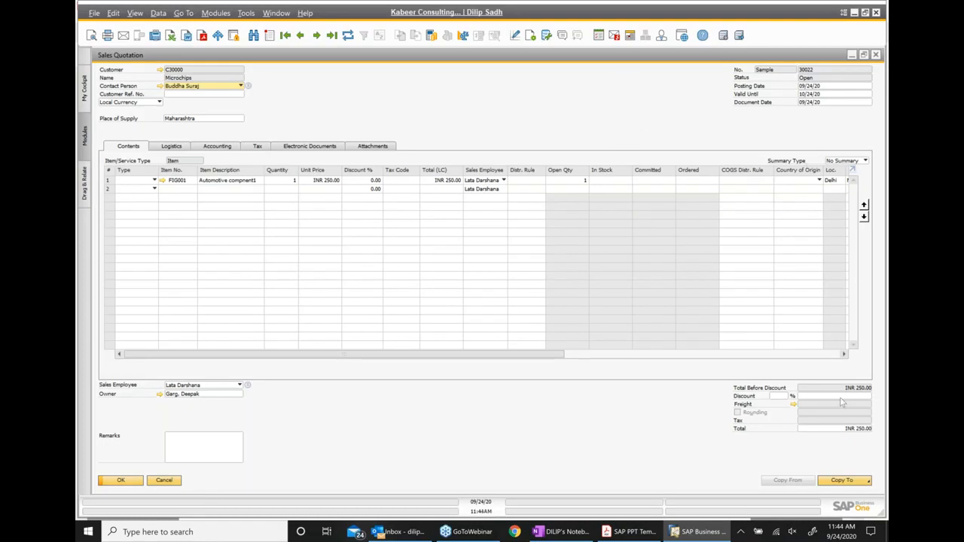
Copy the sales quotation to a sales order and set its delivery date to 09/24/20
click(839, 484)
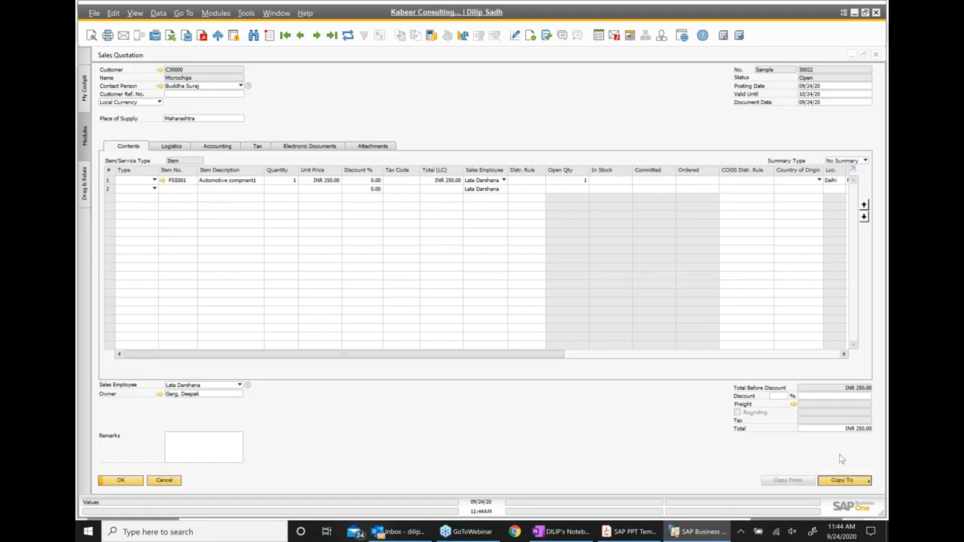
click(842, 456)
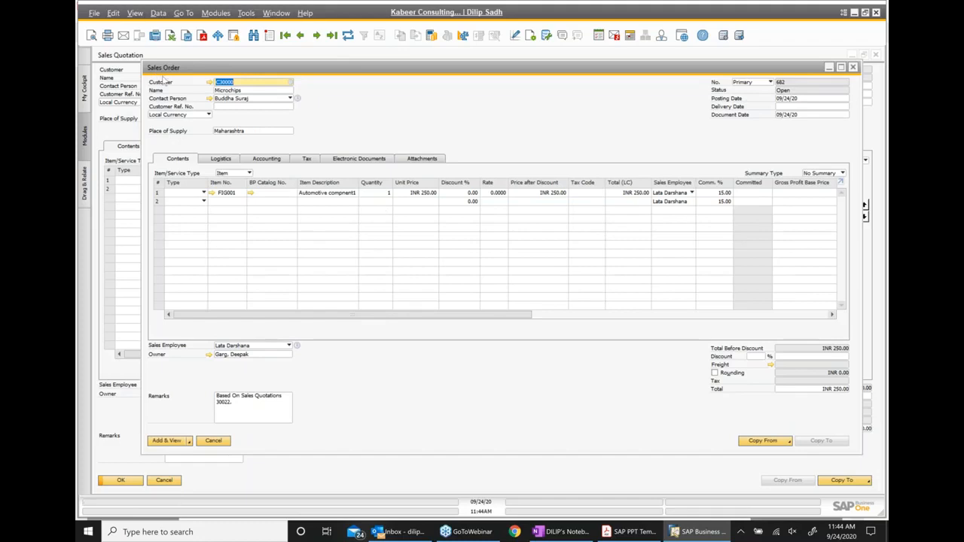
drag(224, 68, 235, 94)
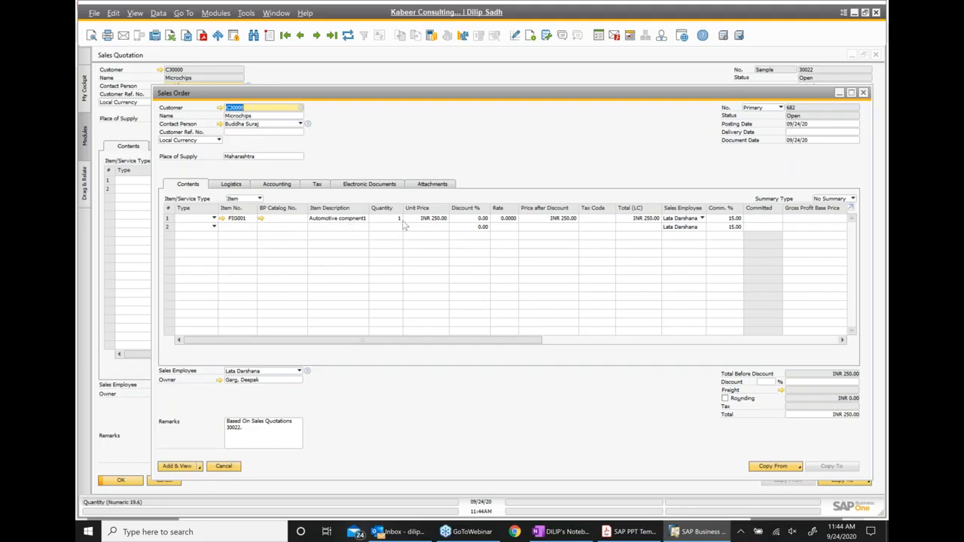
click(808, 134)
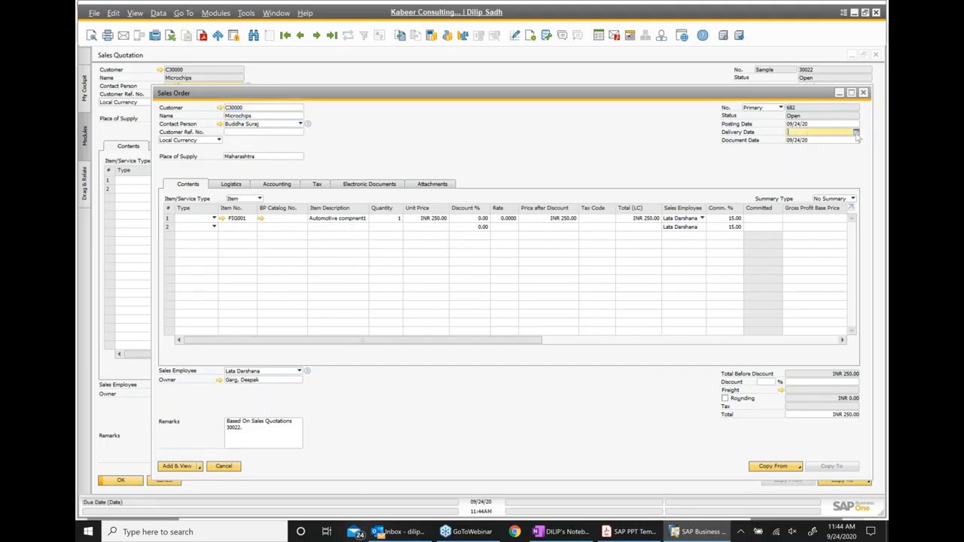
click(856, 133)
click(833, 201)
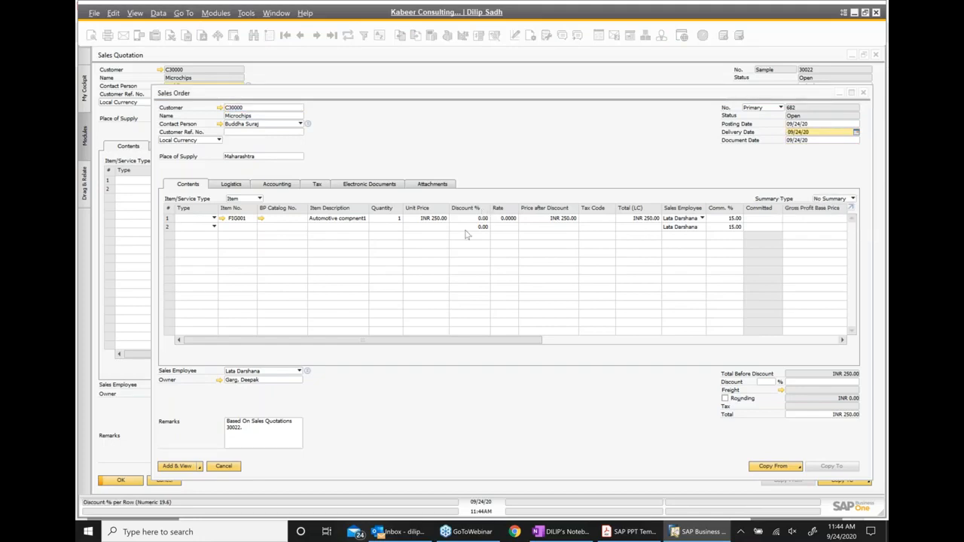
Add the sales order, choosing Continue in the item availability check for FIG001
click(178, 466)
click(382, 293)
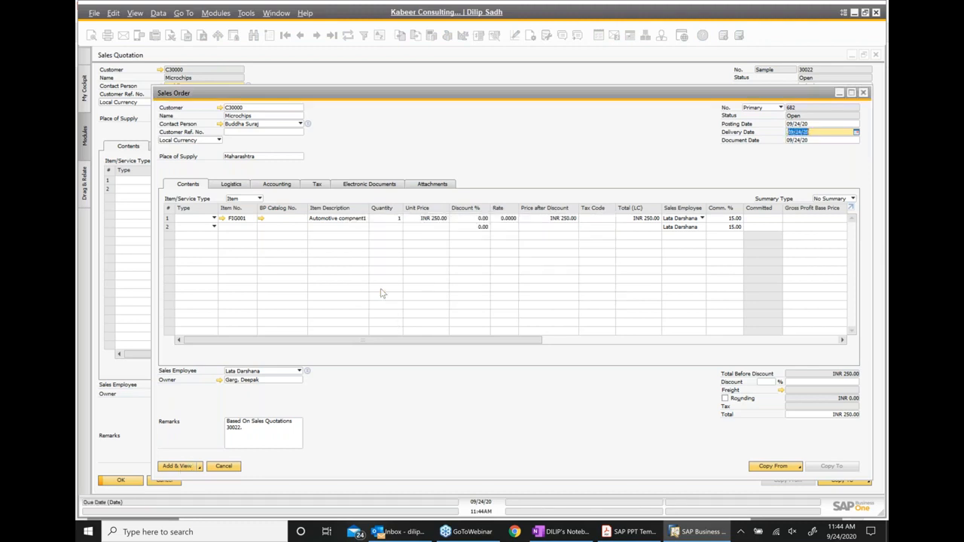
click(178, 466)
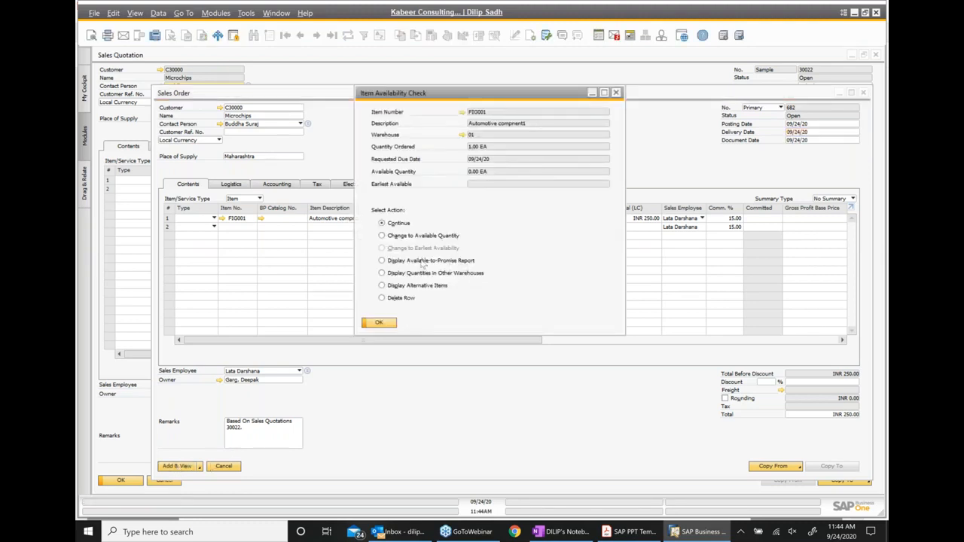
click(379, 323)
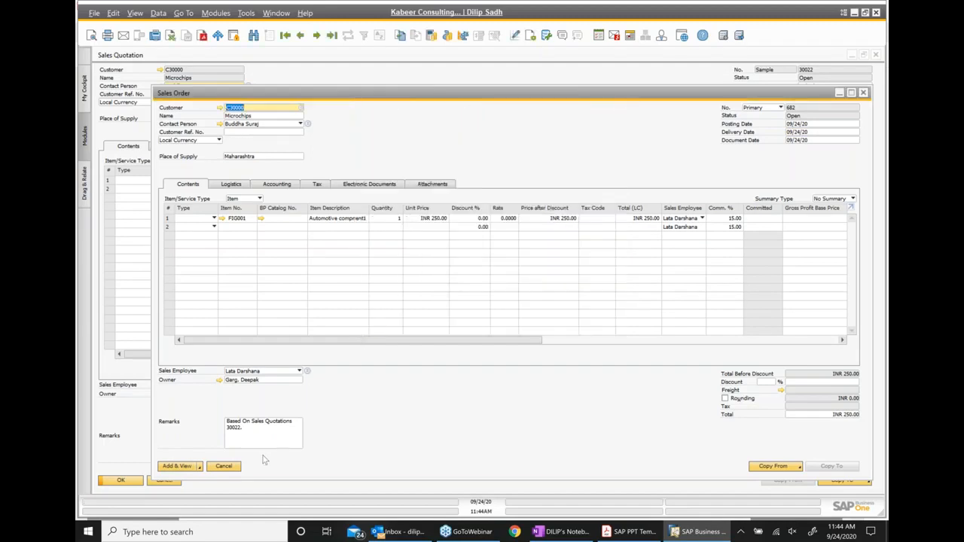
click(181, 466)
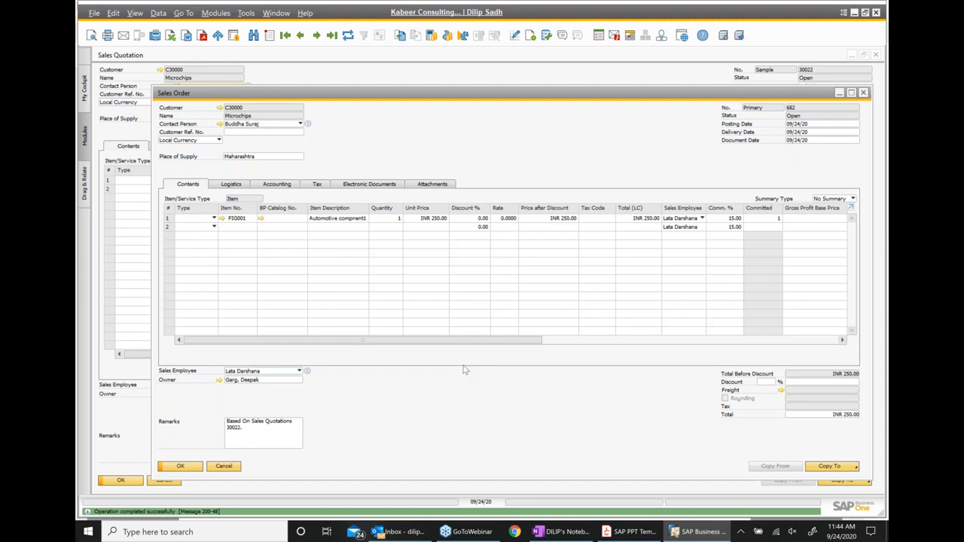
Open the relationship map of the sales order and examine its link to the sales quotation
right_click(430, 139)
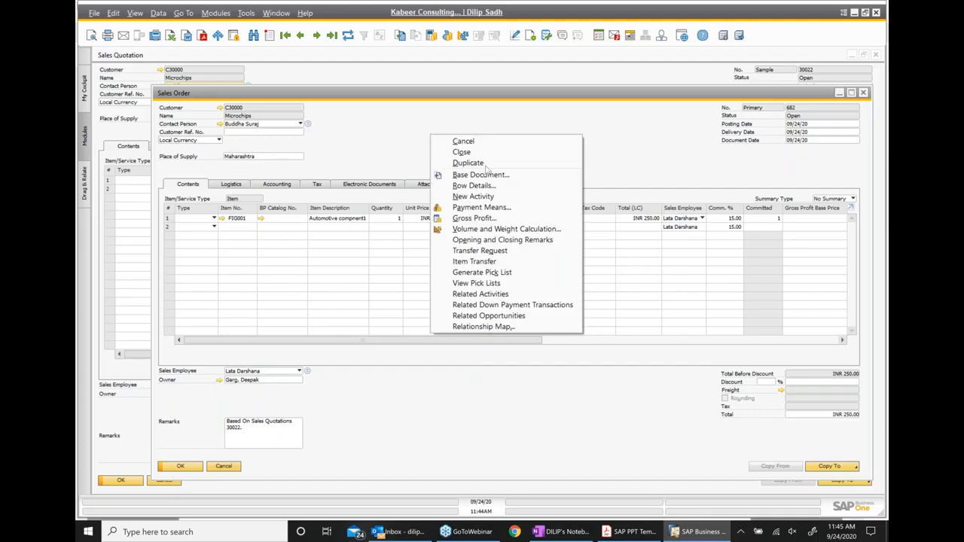
click(497, 328)
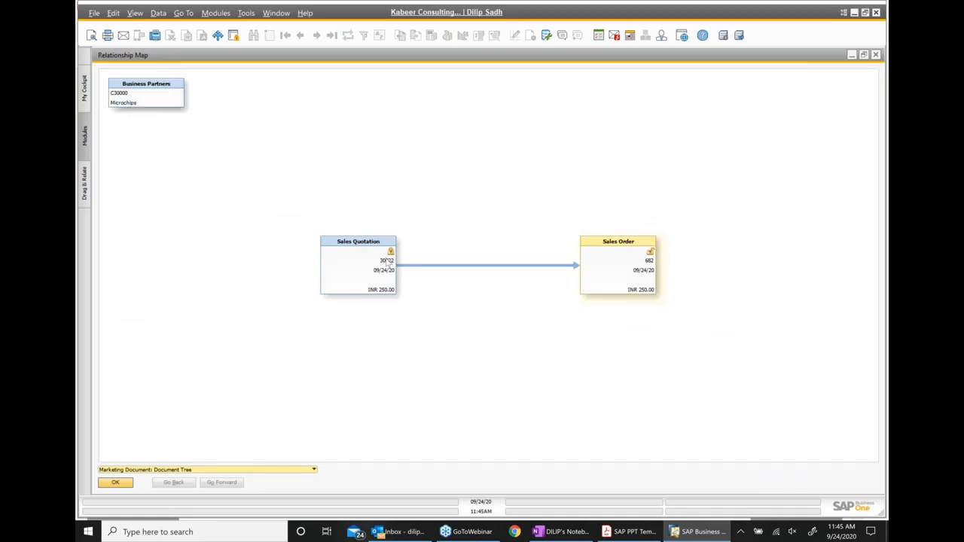
mouse_move(392, 254)
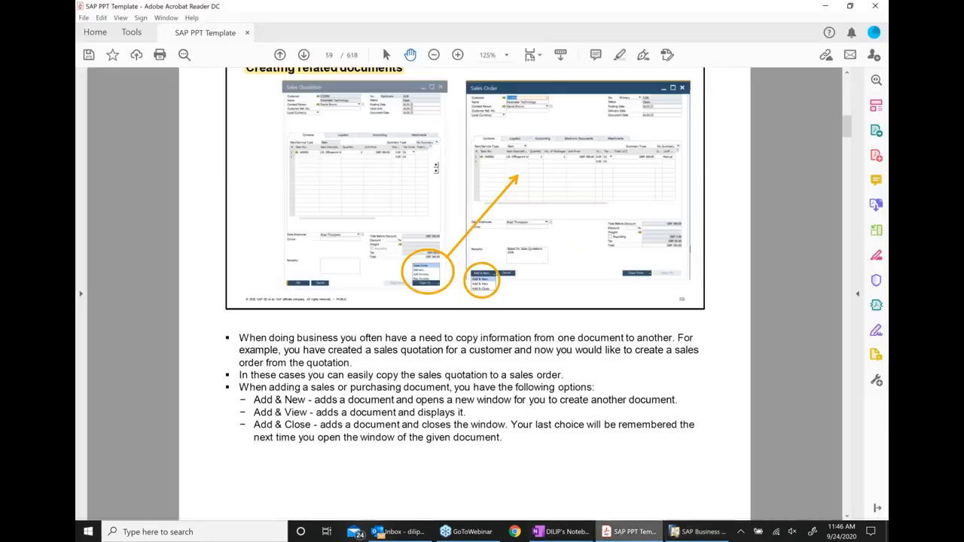
Switch to the SAP PPT Template in Adobe Acrobat Reader and advance to the Relationship Map slide
click(628, 531)
scroll(497, 291, up, 1)
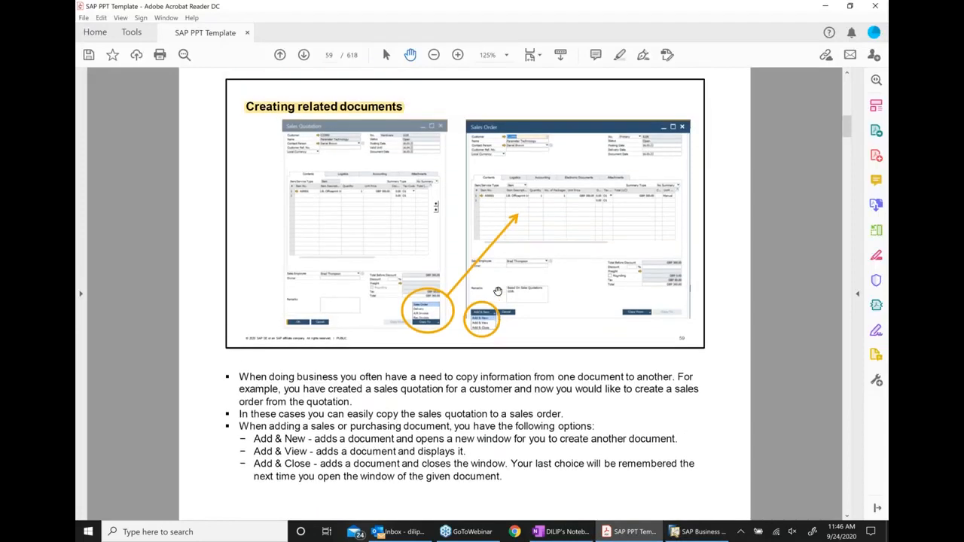
scroll(497, 292, up, 1)
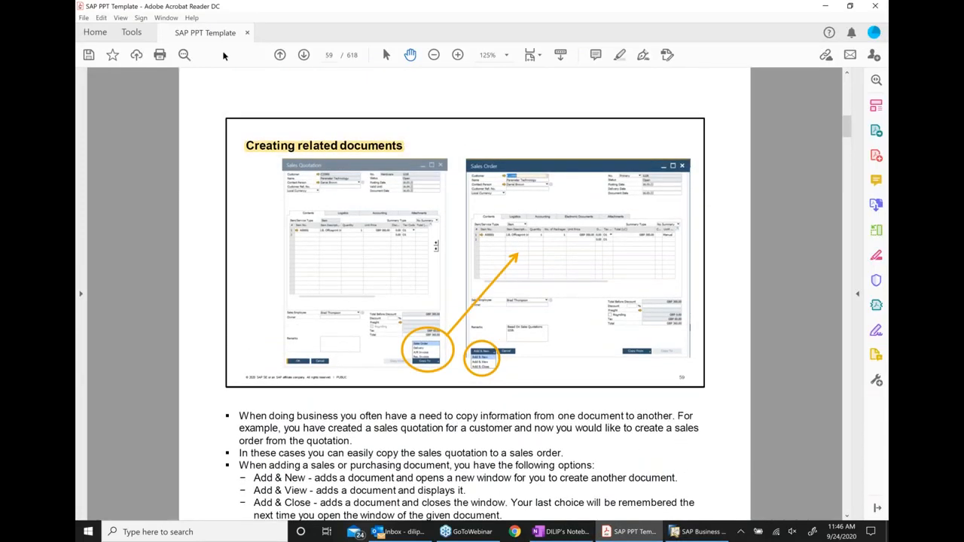
click(305, 56)
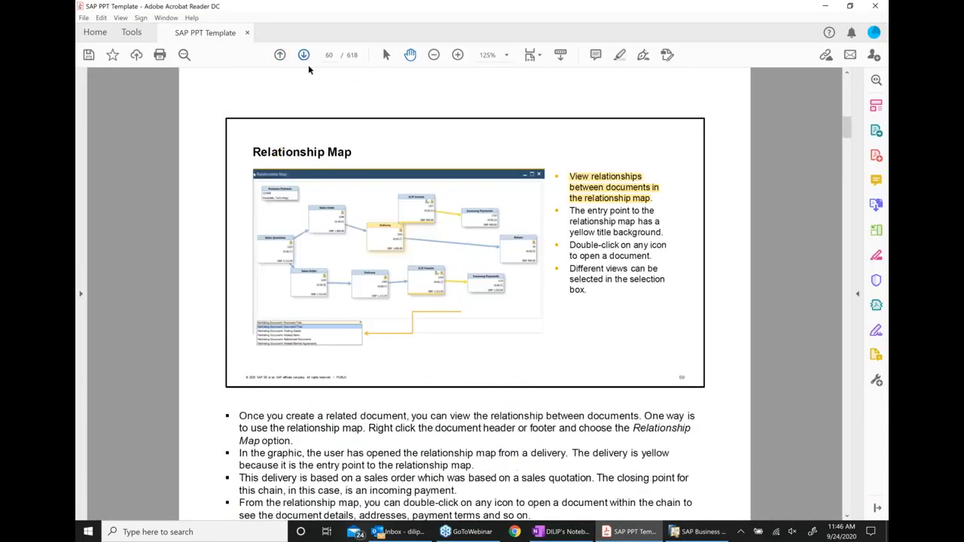
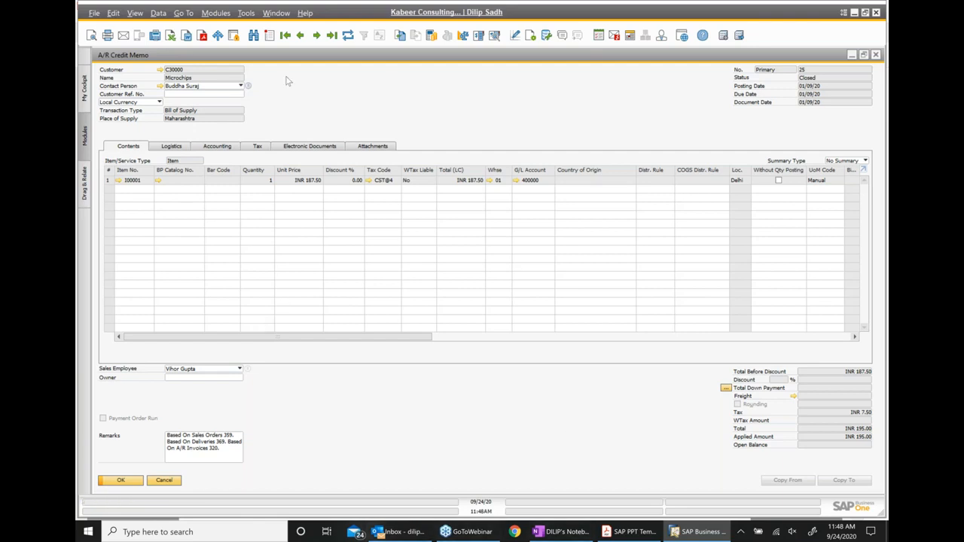
Start a document reference of type A/R Invoice on the A/R credit memo and open the list of A/R invoices
click(231, 148)
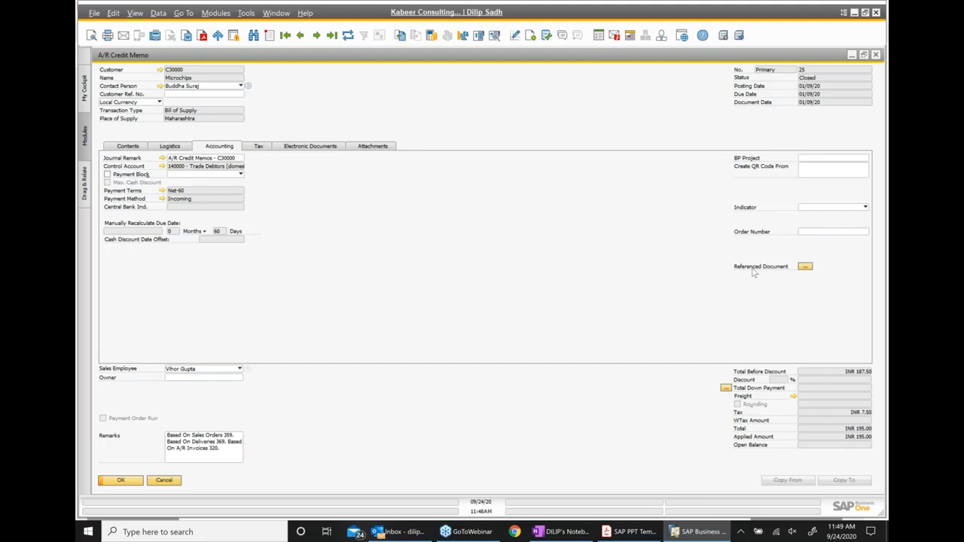
click(805, 267)
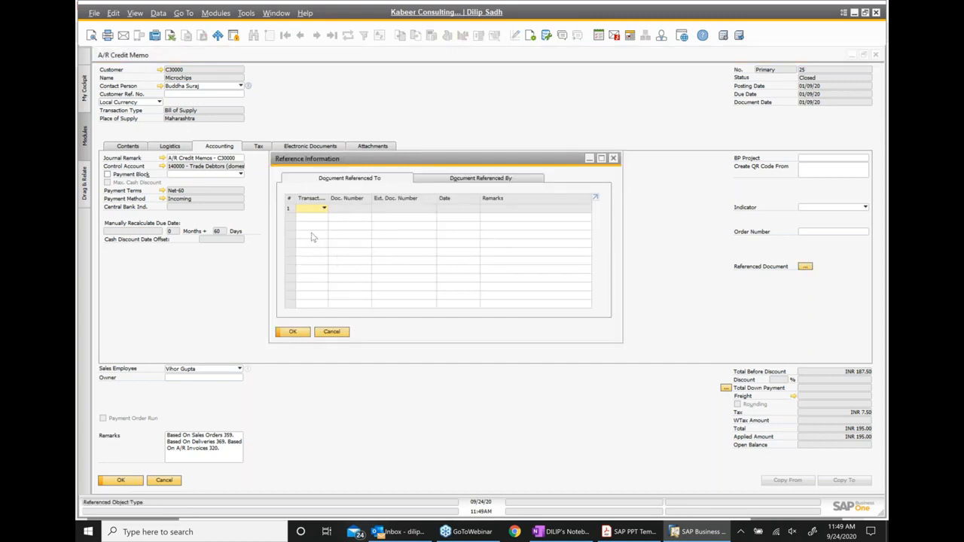
click(323, 209)
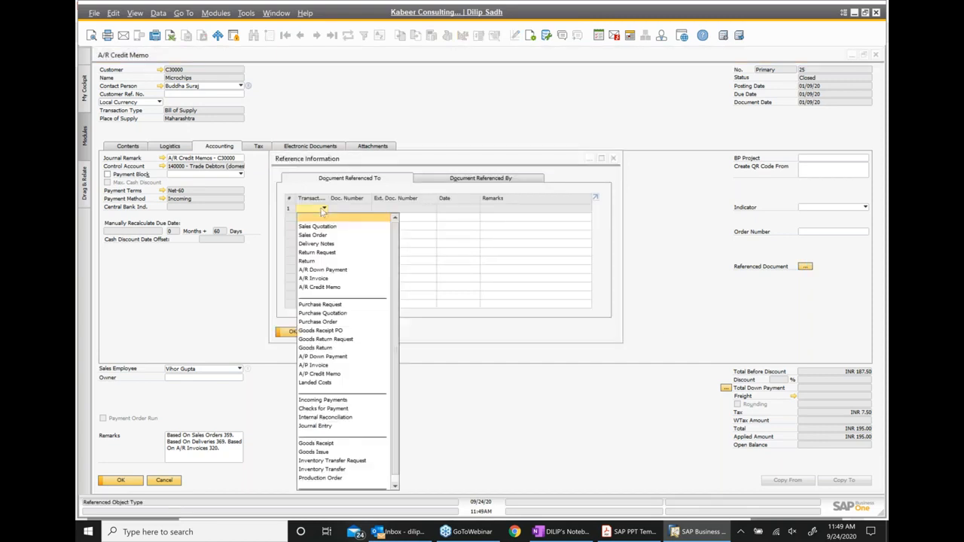
click(327, 280)
click(351, 209)
click(367, 209)
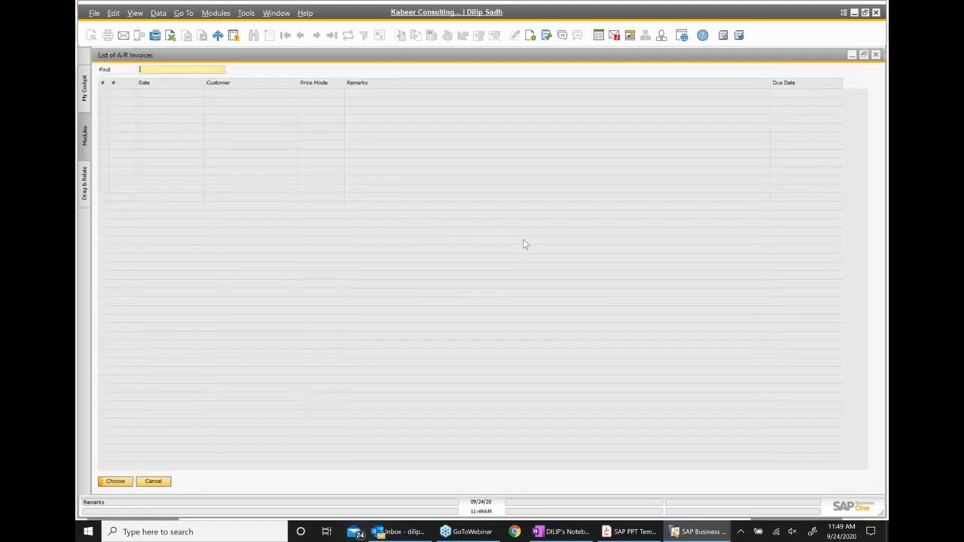
Choose the Microchips A/R invoice dated 01/05/19 as the referenced document and update the credit memo
scroll(815, 303, down, 3)
scroll(814, 304, down, 6)
scroll(879, 390, down, 20)
scroll(879, 389, down, 20)
scroll(874, 322, down, 9)
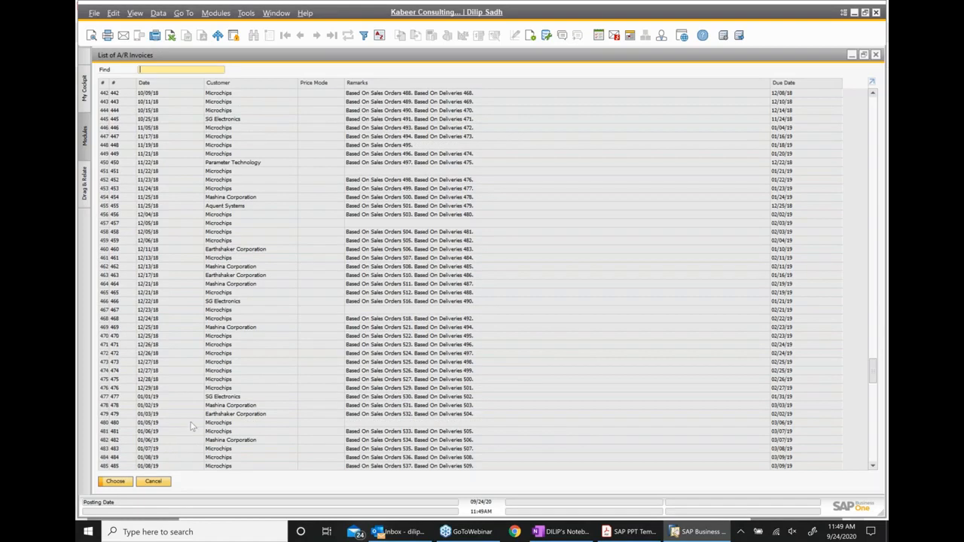
double_click(231, 424)
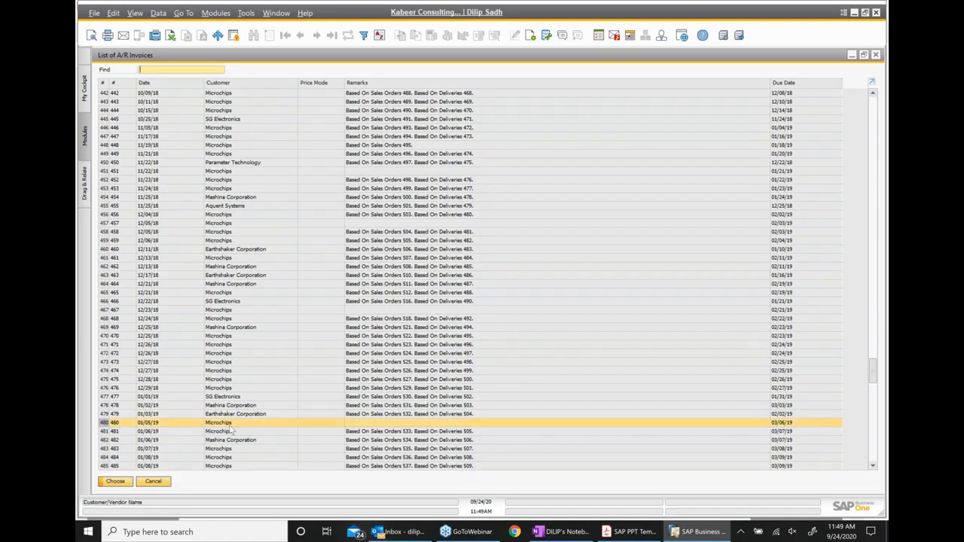
click(356, 209)
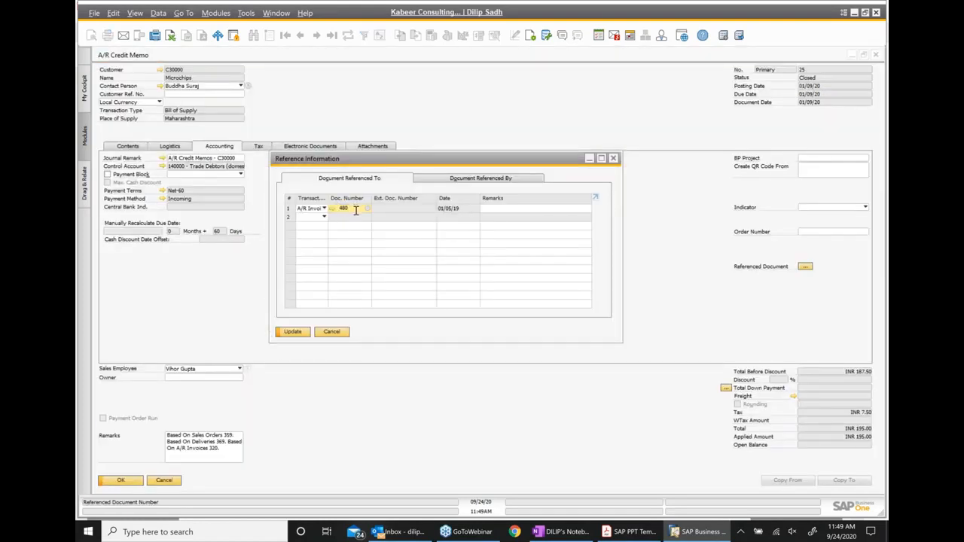
click(300, 333)
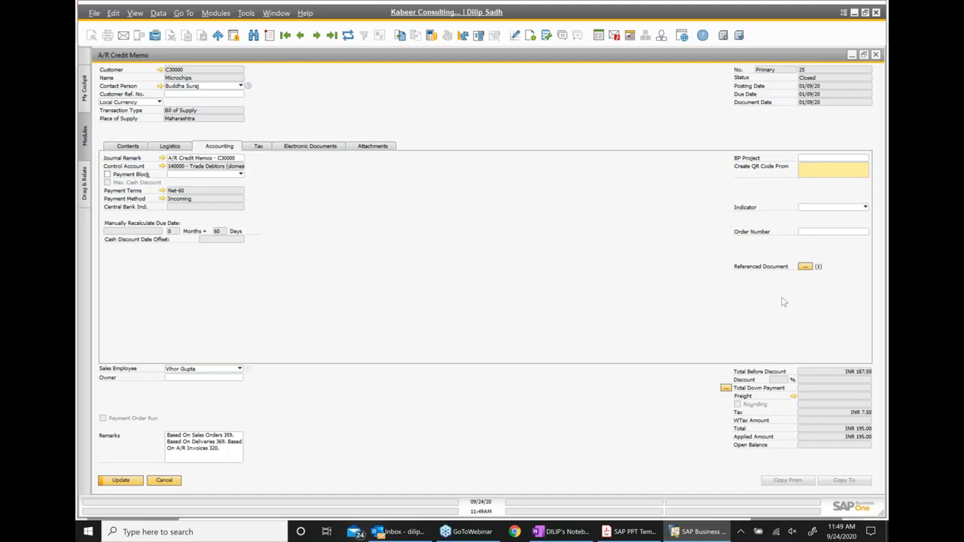
click(120, 480)
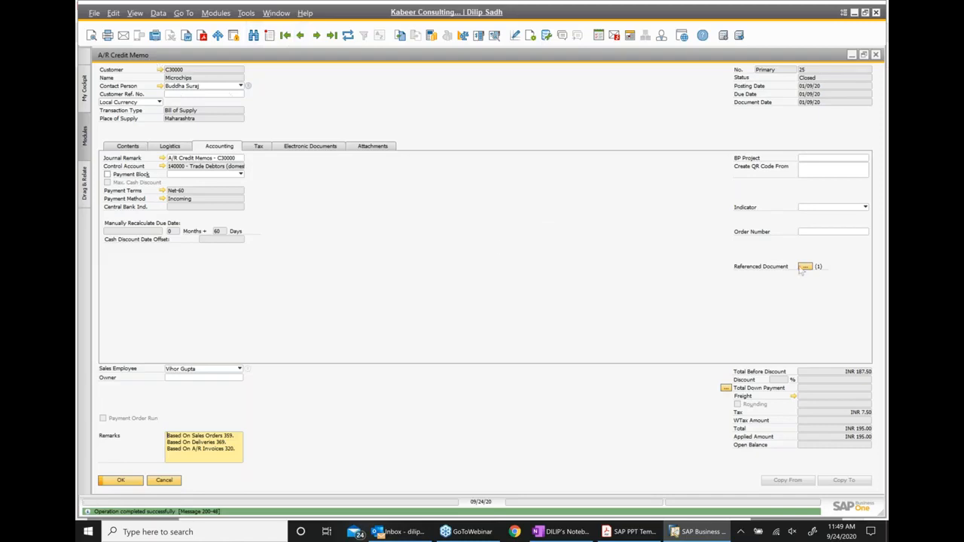
Open the credit memo's relationship map and move the A/R Credit Memo card lower than the other documents
right_click(498, 226)
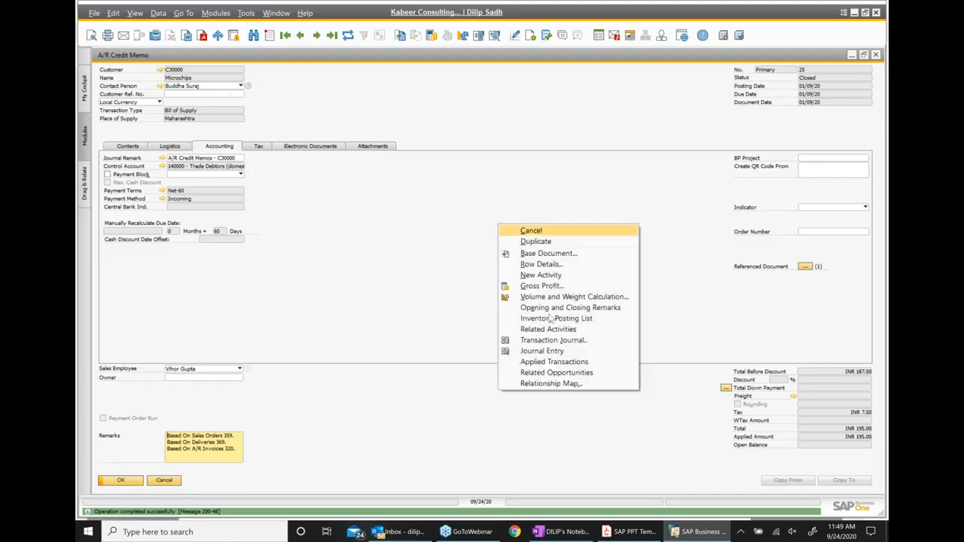
click(566, 384)
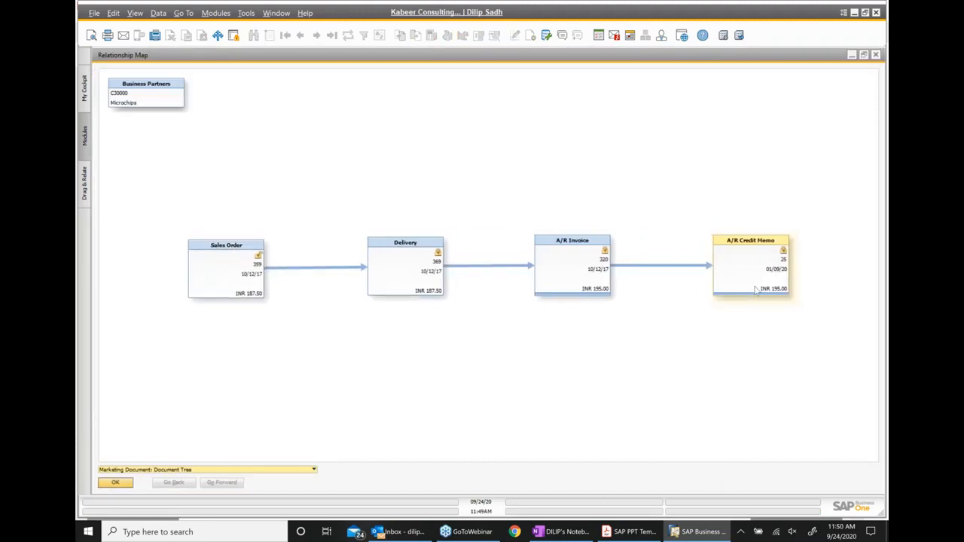
drag(756, 292, 751, 343)
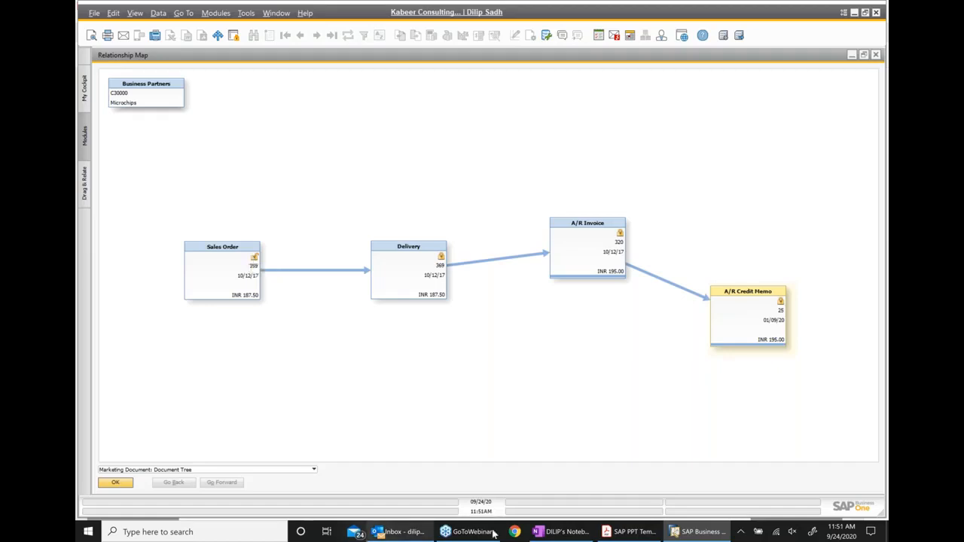
Compare the Reference an unrelated document slide in Adobe Acrobat Reader with the SAP Business One relationship map, and advance to the Drag & Relate slide
mouse_move(629, 532)
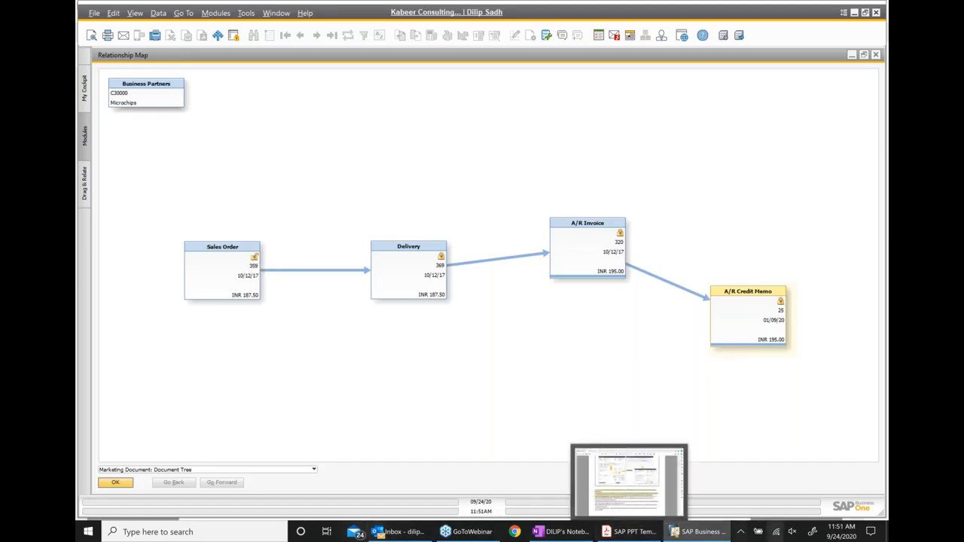
click(629, 531)
scroll(461, 310, up, 3)
scroll(293, 197, up, 1)
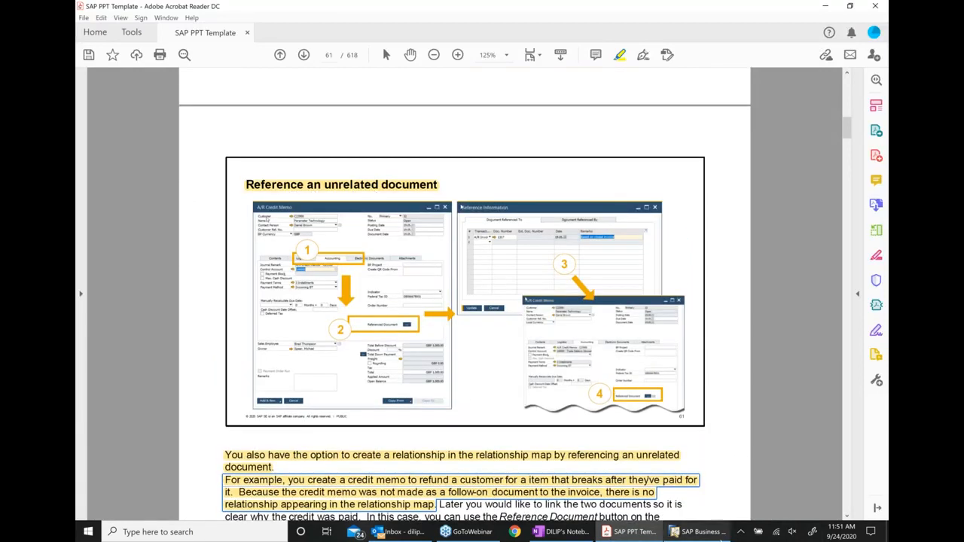
mouse_move(701, 532)
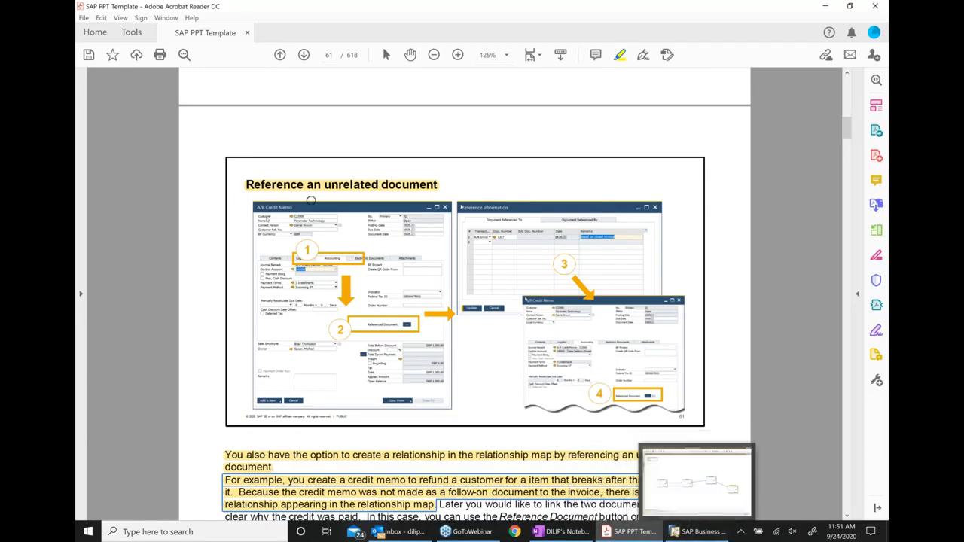
click(699, 535)
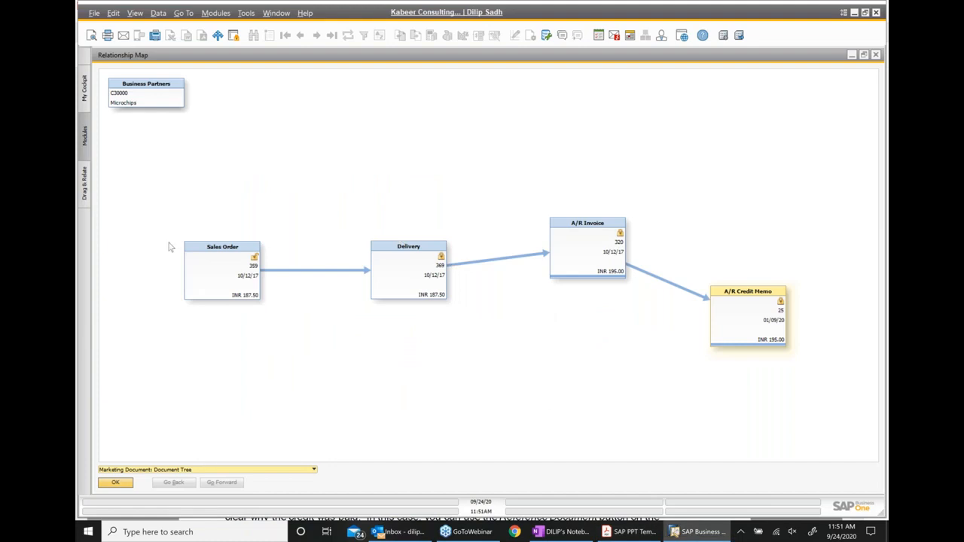
click(633, 532)
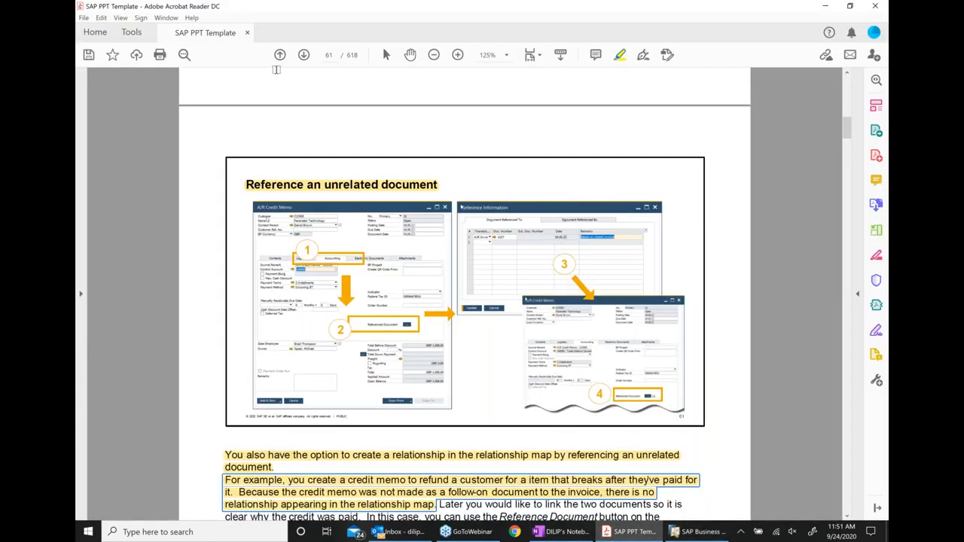
click(308, 55)
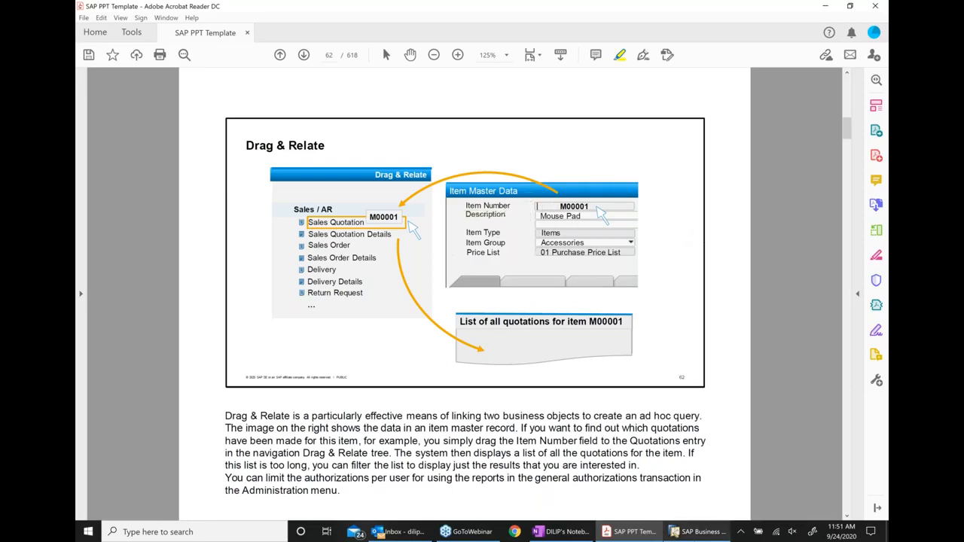
Switch to SAP Business One and view the A/R credit memo's inventory posting list, closing the open windows
click(695, 536)
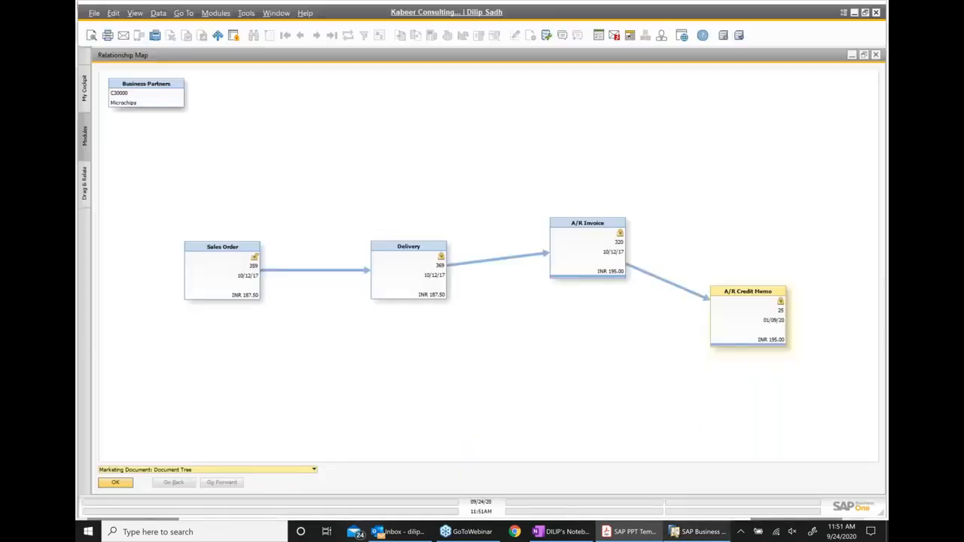
click(875, 55)
right_click(490, 147)
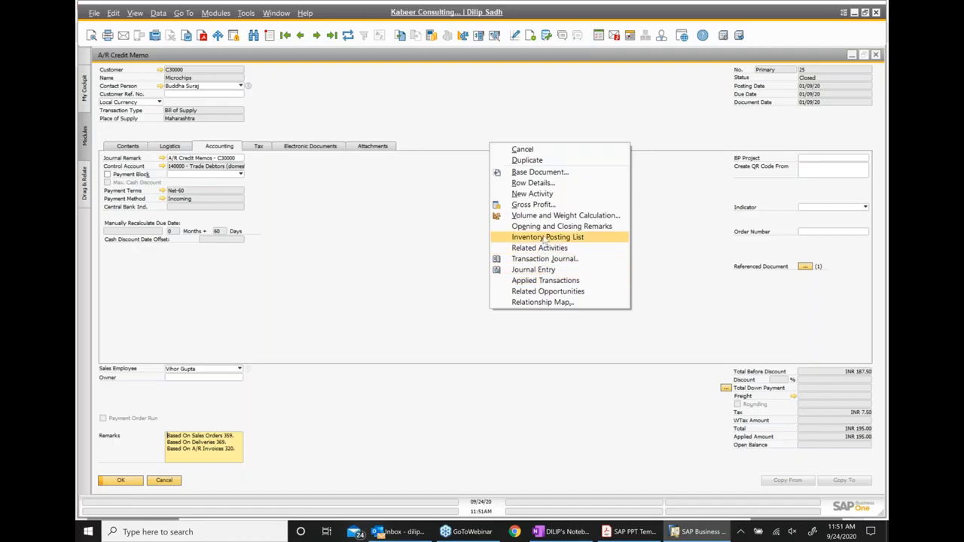
click(543, 239)
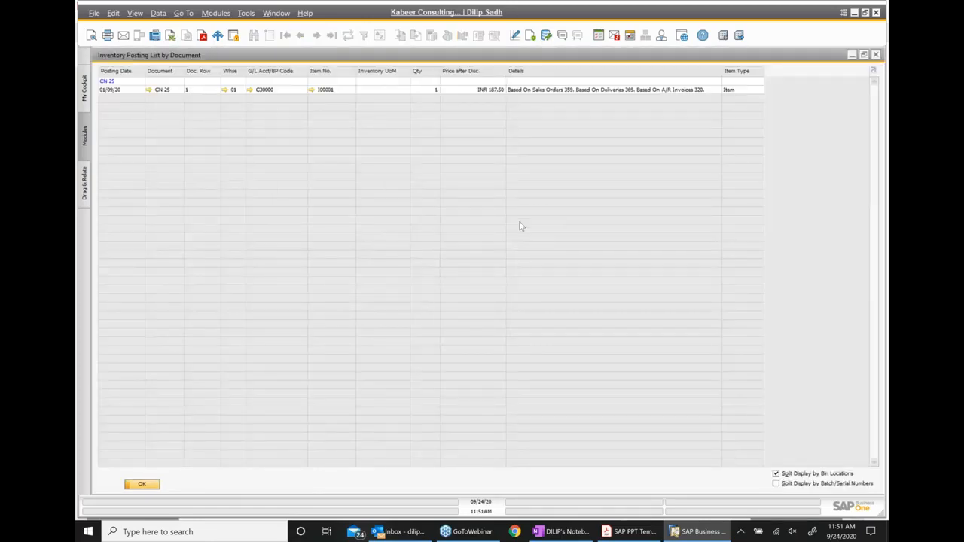
click(875, 56)
click(875, 56)
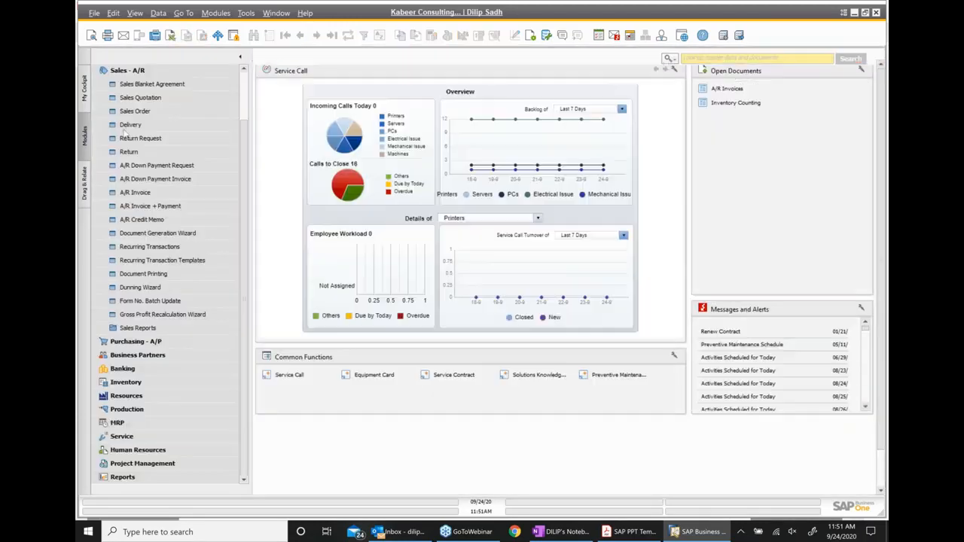
Open the last item master record, Z00001, and check its inventory status before closing both windows
click(115, 76)
click(115, 73)
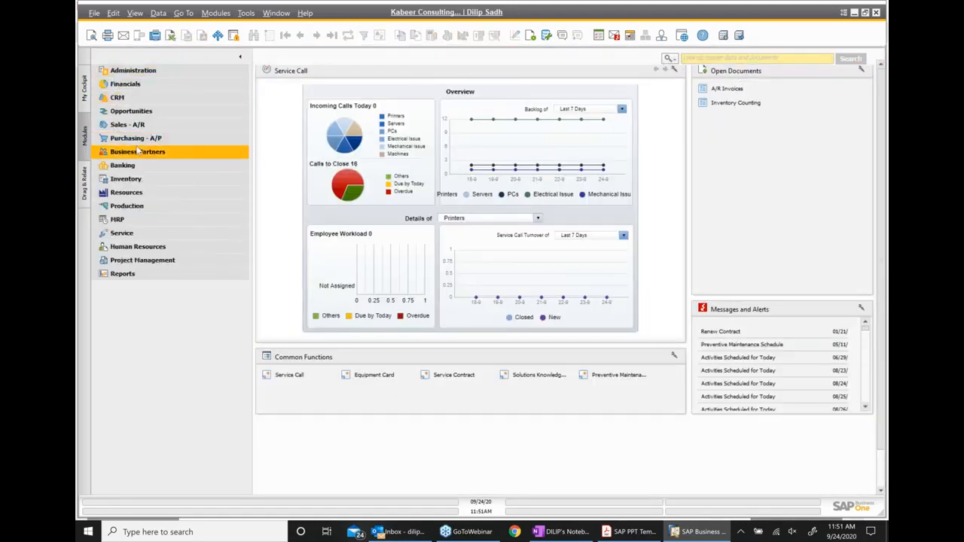
click(139, 180)
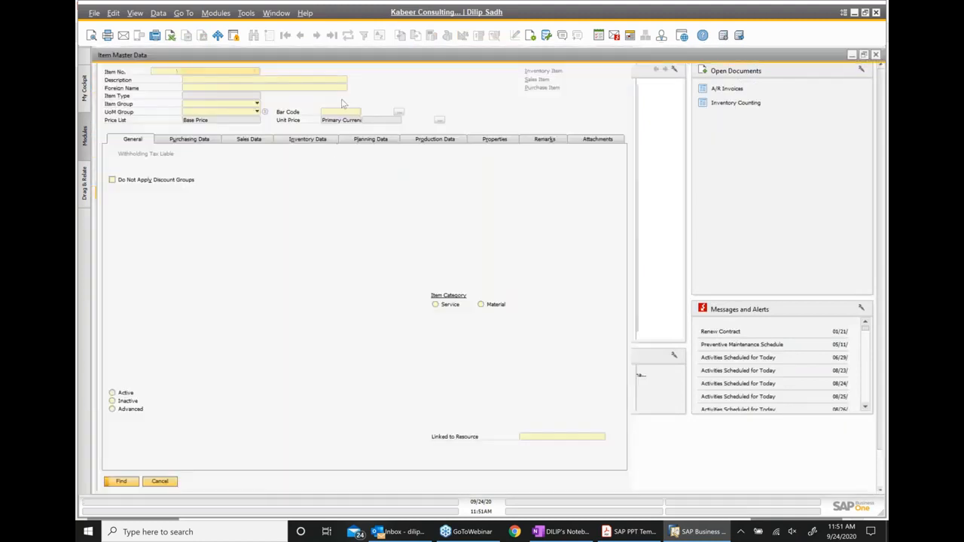
click(300, 36)
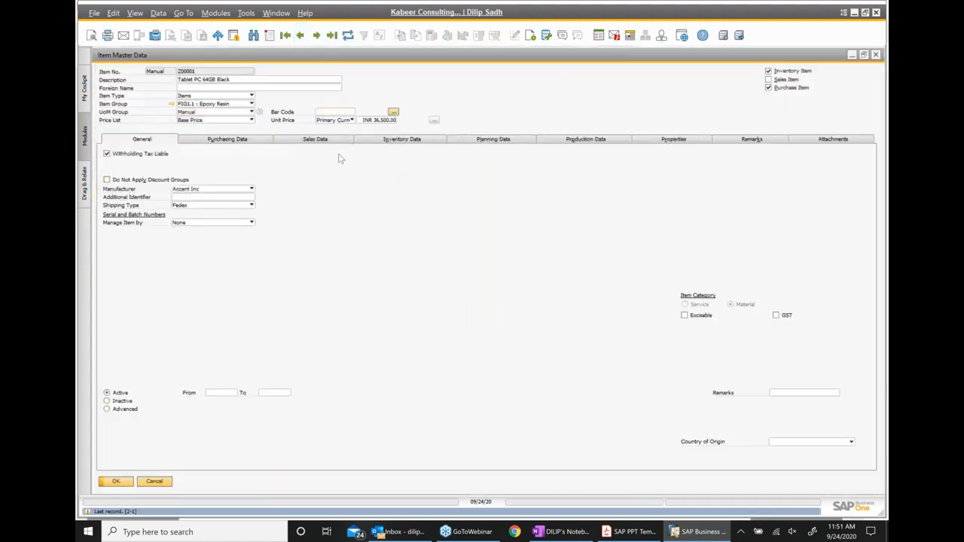
right_click(362, 195)
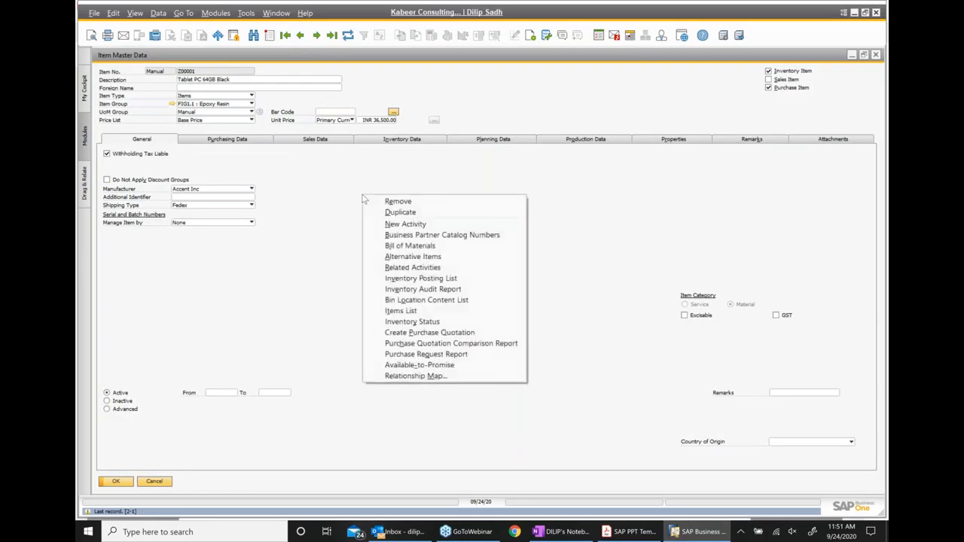
click(423, 326)
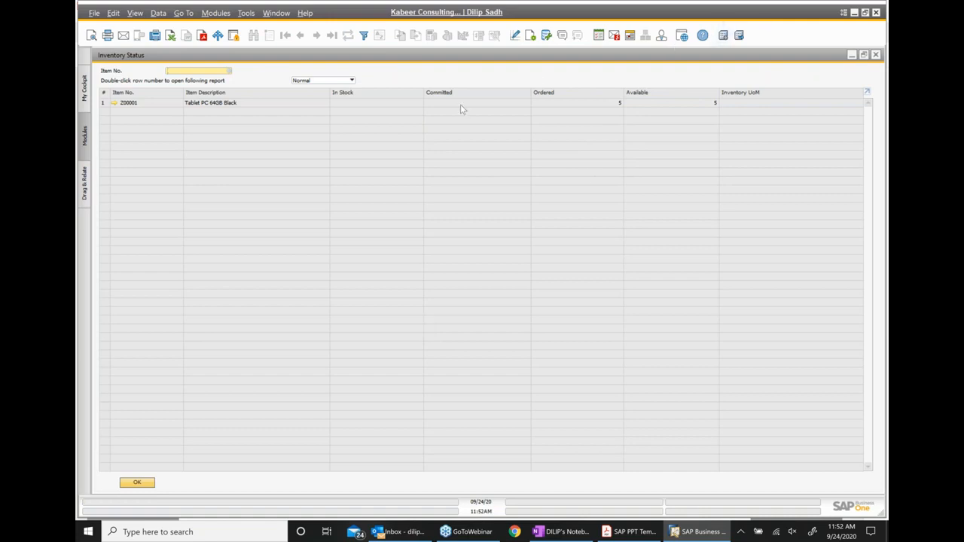
click(875, 54)
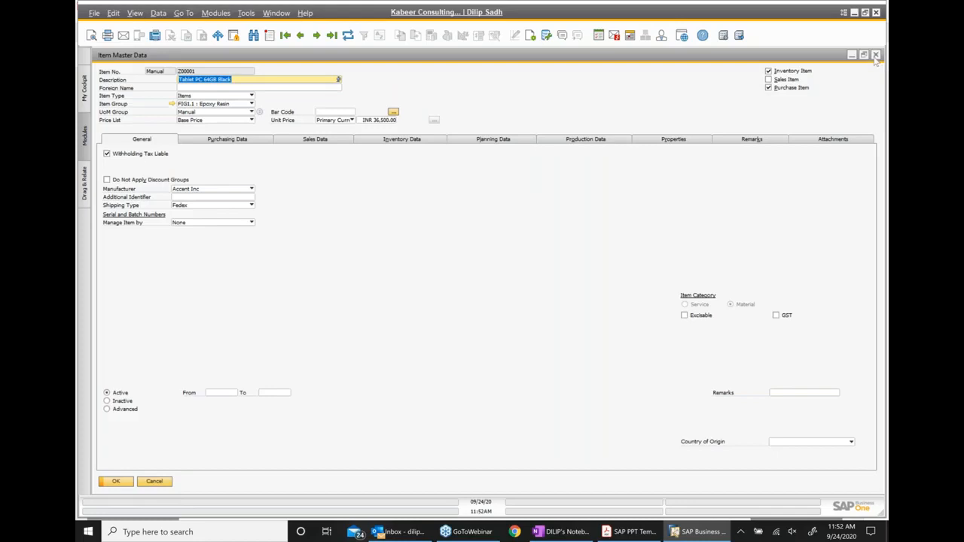
click(875, 55)
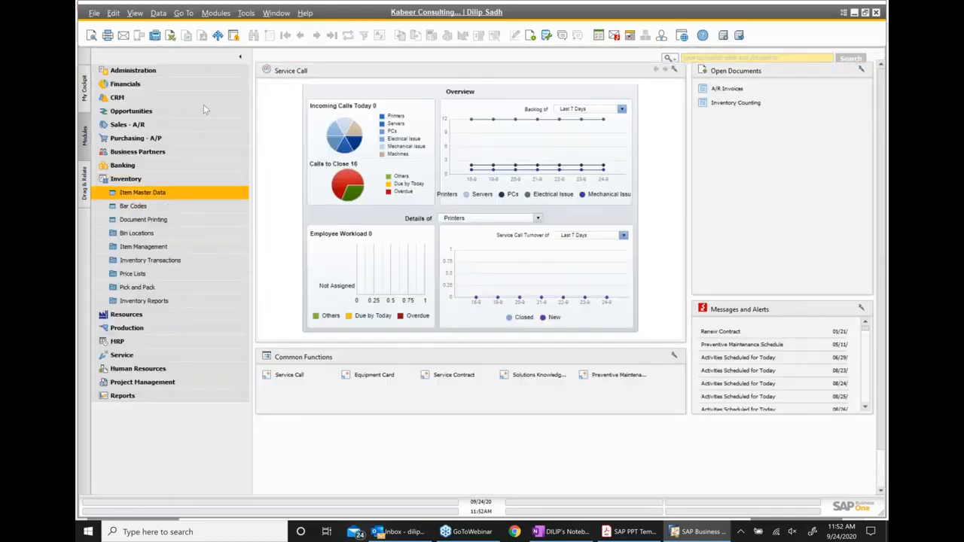
Find item A00001 in the item master data with the wildcard * and view its inventory status
text(*)
key(Return)
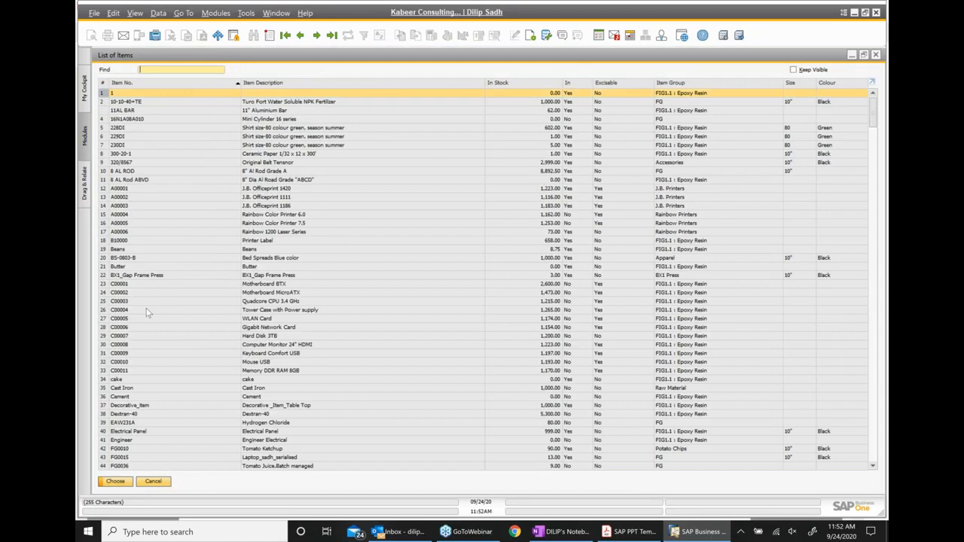
click(263, 190)
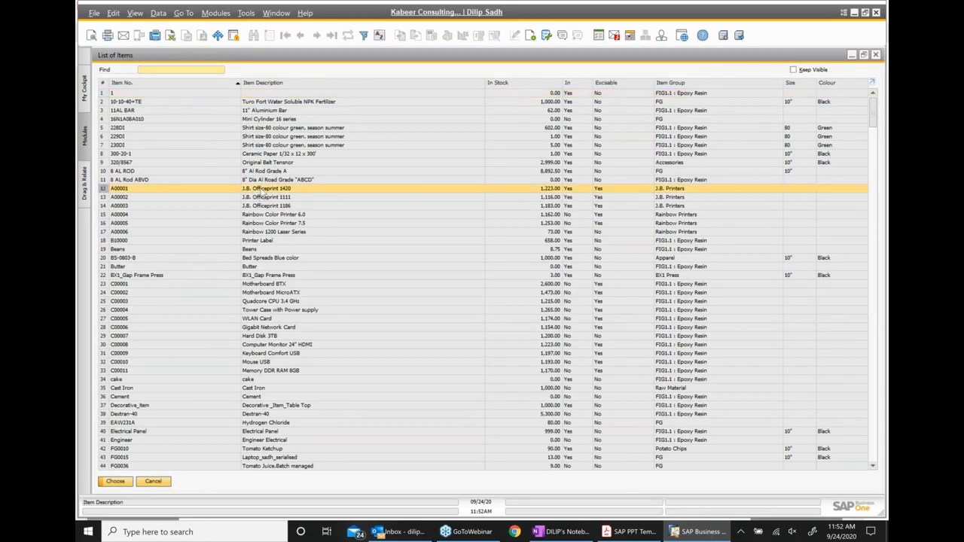
double_click(265, 192)
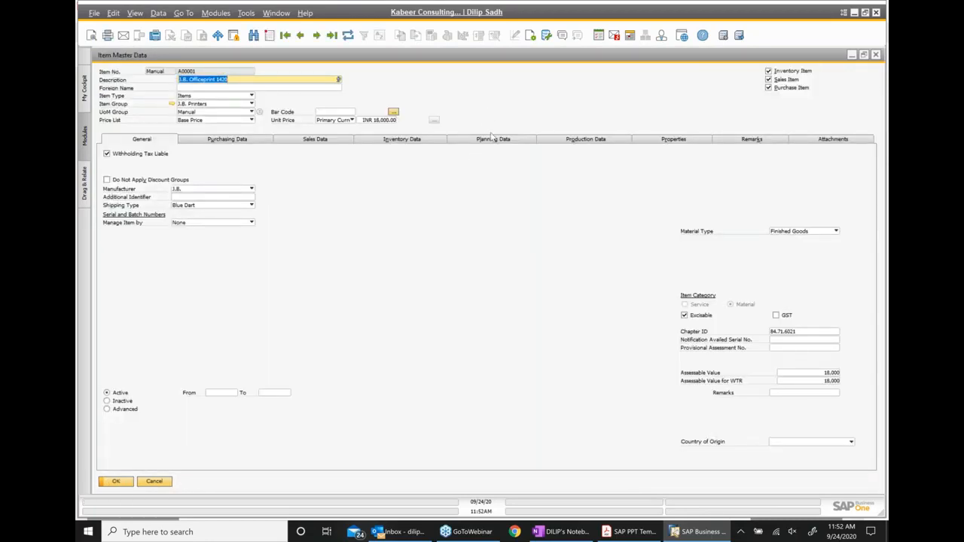
right_click(499, 189)
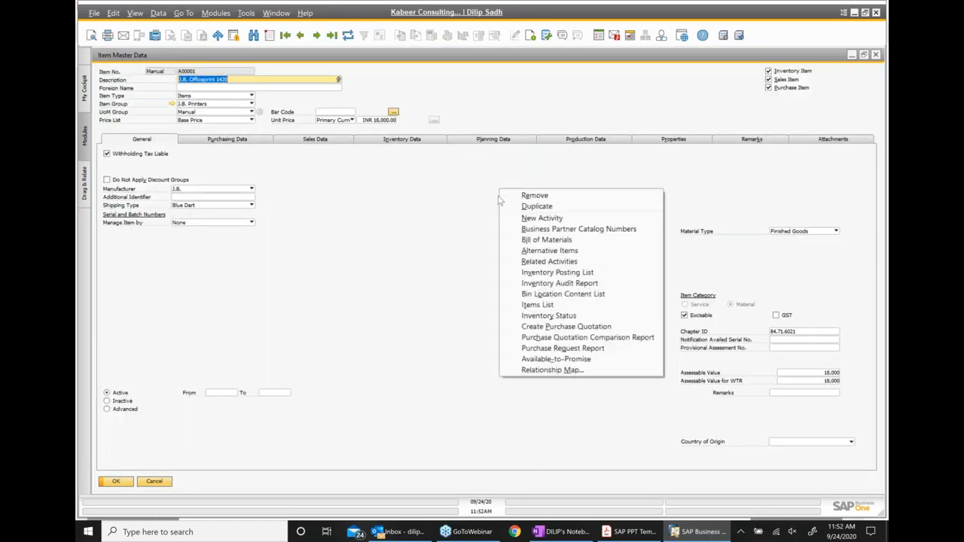
click(557, 317)
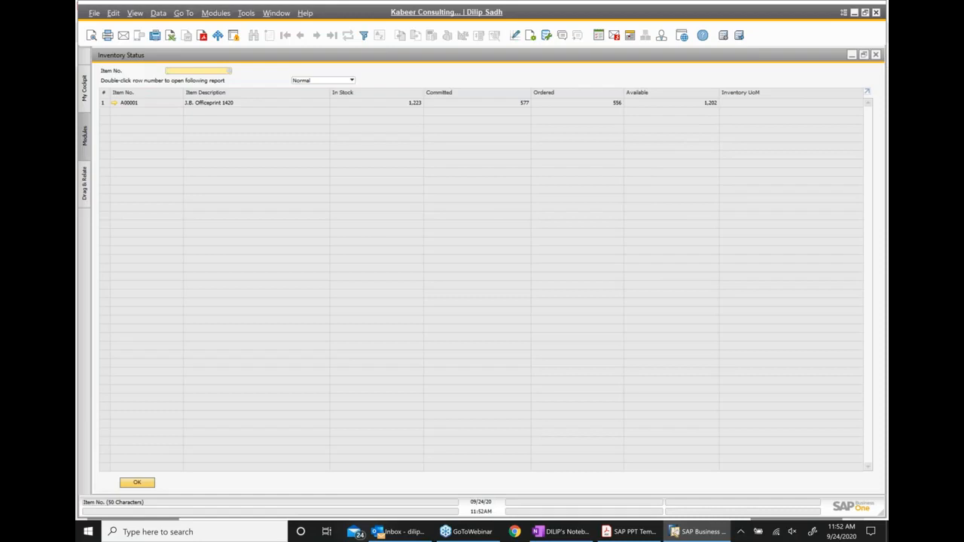
Switch to Adobe Acrobat Reader and highlight text in the Summary slide's first three key points on productivity, business partner master data and common structure
click(653, 536)
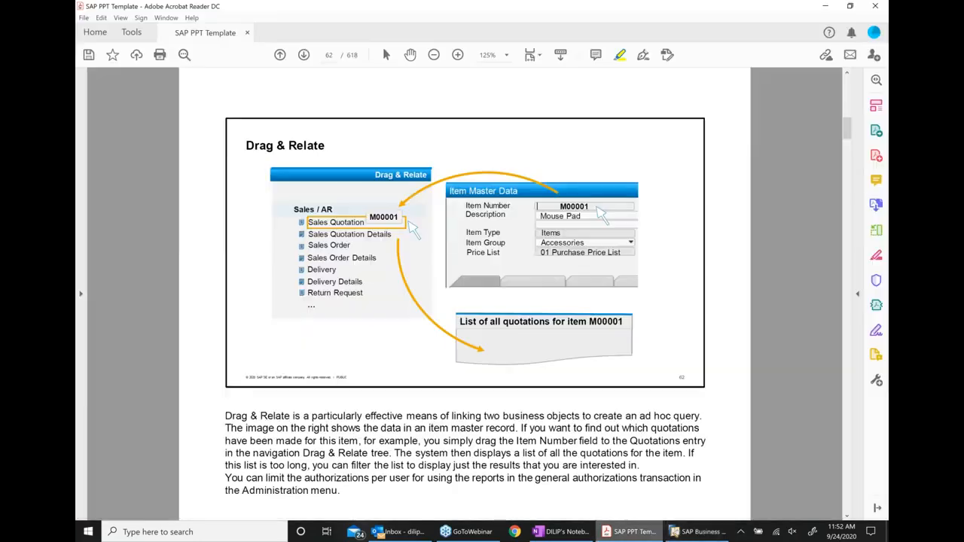
click(303, 58)
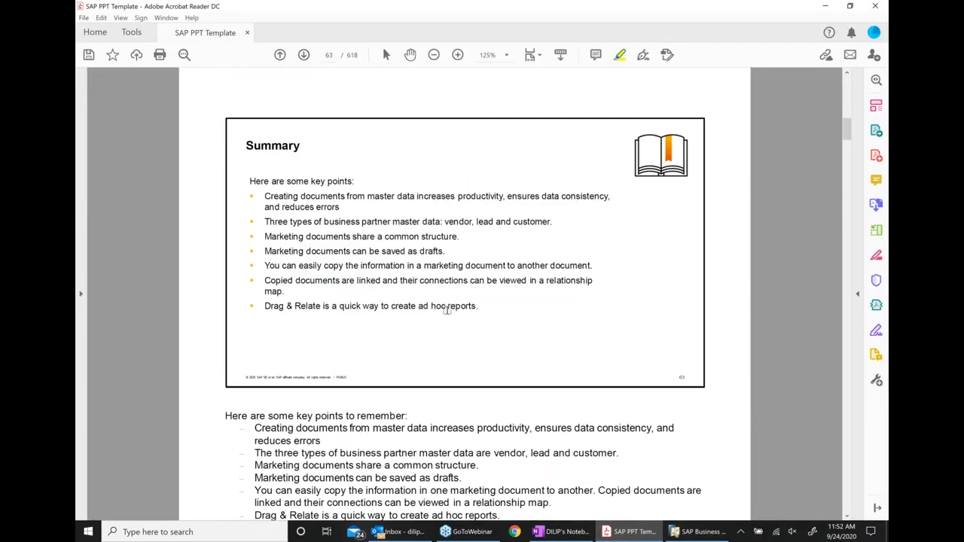
drag(344, 198, 504, 200)
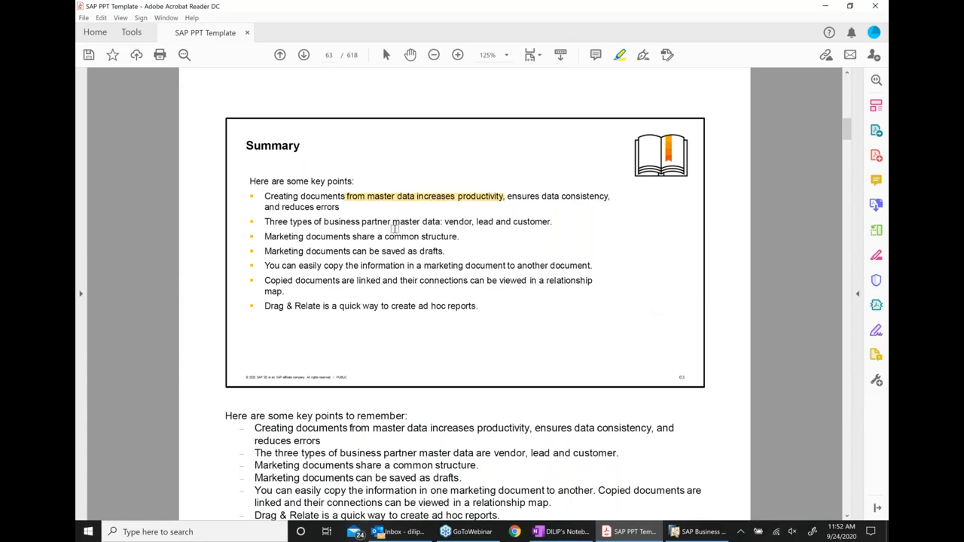
drag(326, 221, 558, 230)
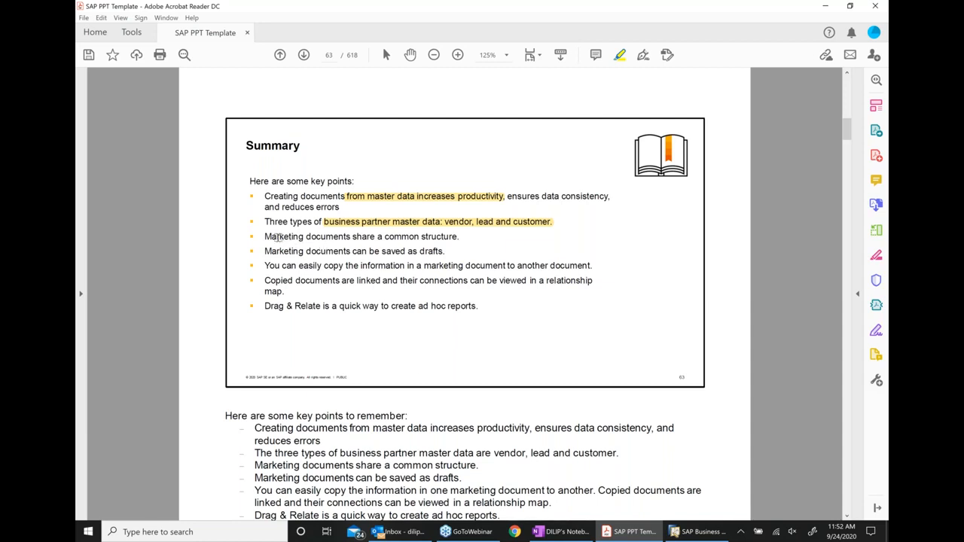
drag(266, 236, 465, 237)
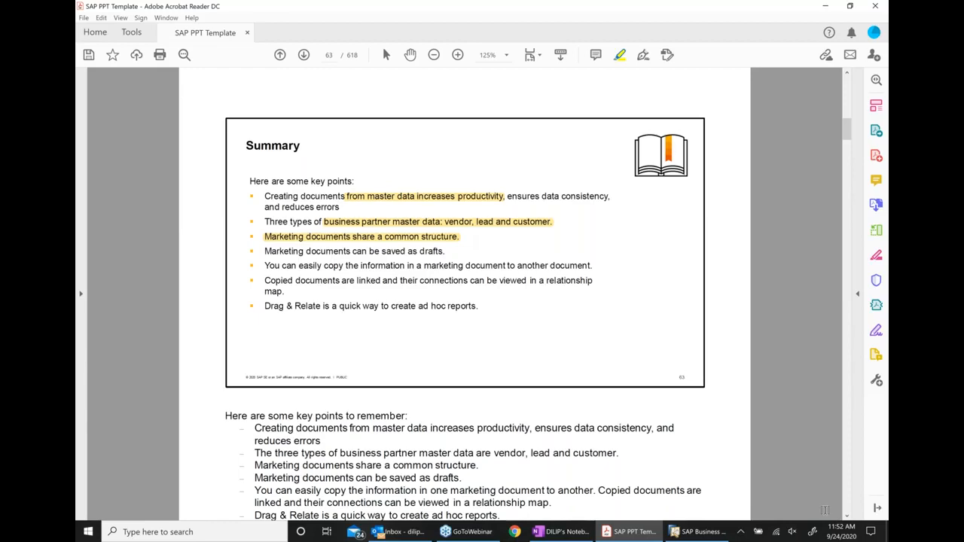